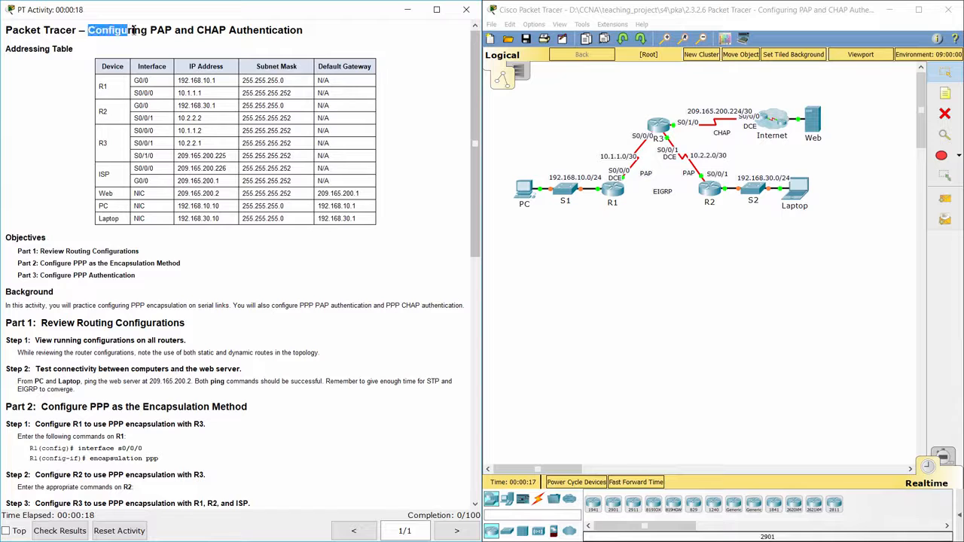
- Read the Addressing Table and Background sections of the PAP/CHAP activity instructions
click(318, 43)
drag(6, 48, 76, 49)
click(54, 80)
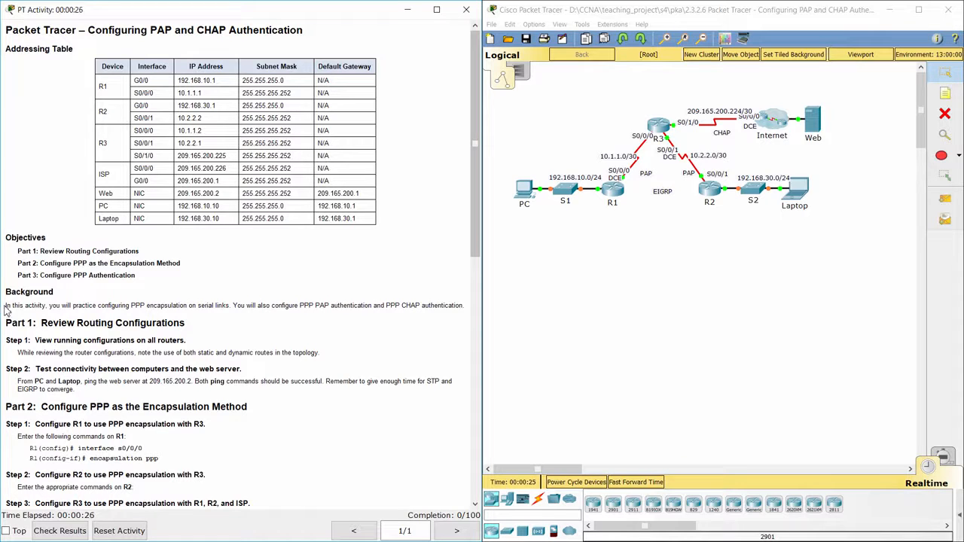
drag(8, 305, 465, 305)
click(455, 320)
drag(473, 256, 480, 367)
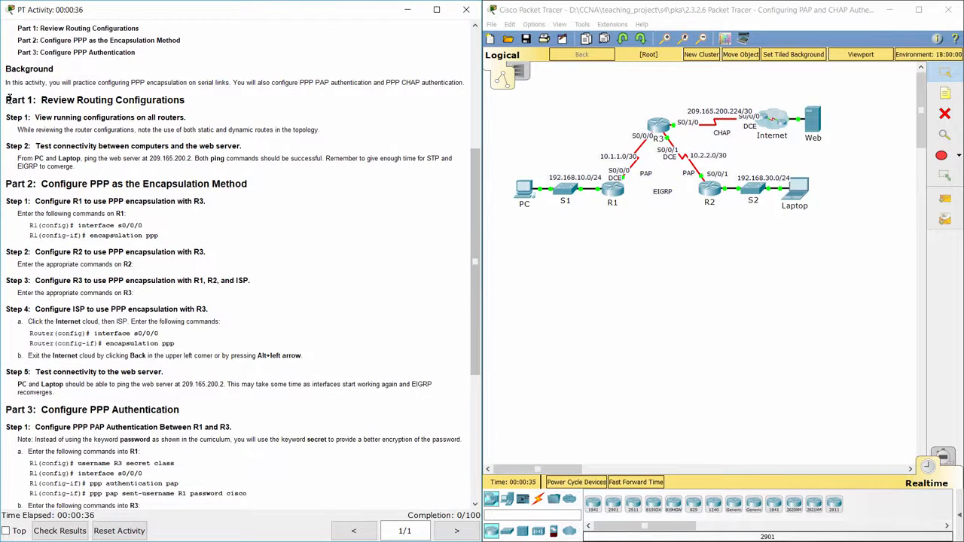
- Review Part 1 Step 1 about static and dynamic routes, then bring up the R3 router
drag(9, 99, 205, 104)
click(208, 122)
drag(9, 116, 200, 119)
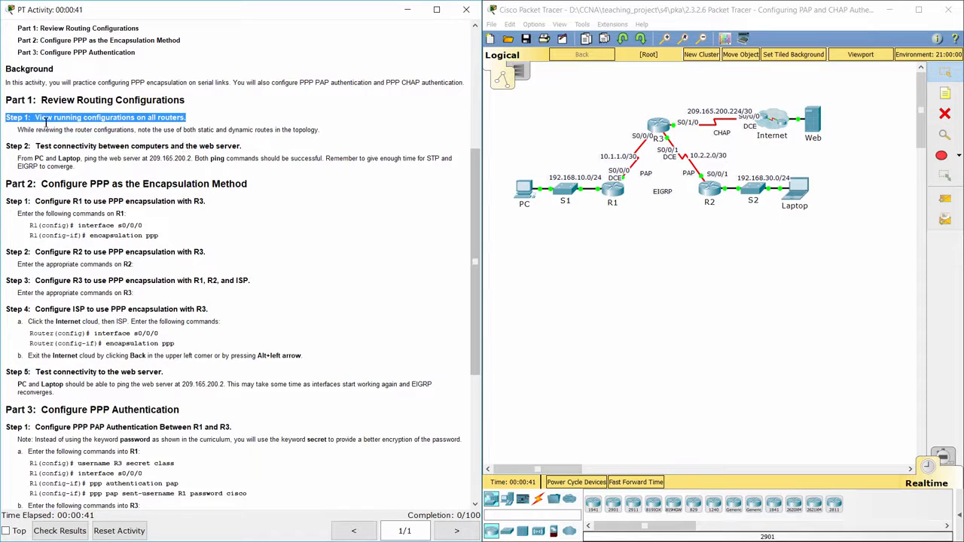
drag(19, 128, 329, 131)
click(663, 126)
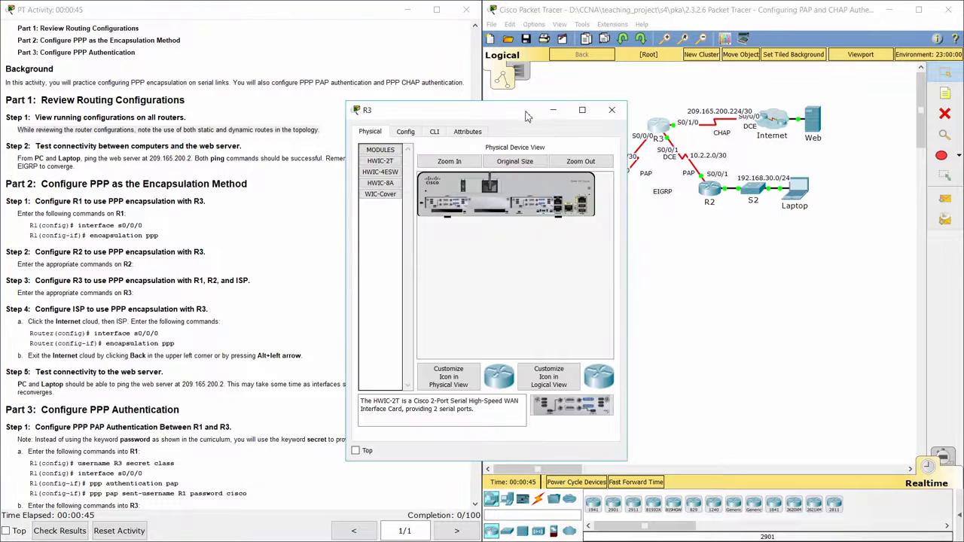
- Enlarge R3's window and list its running configuration with enable and show run
drag(521, 116, 532, 61)
drag(638, 83, 754, 83)
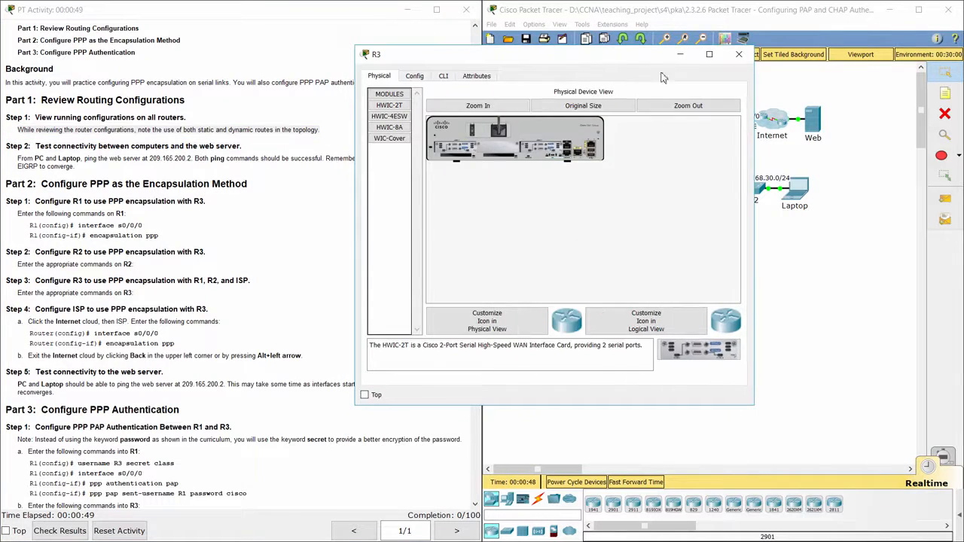
click(449, 78)
key(Return)
text(ena)
key(Return)
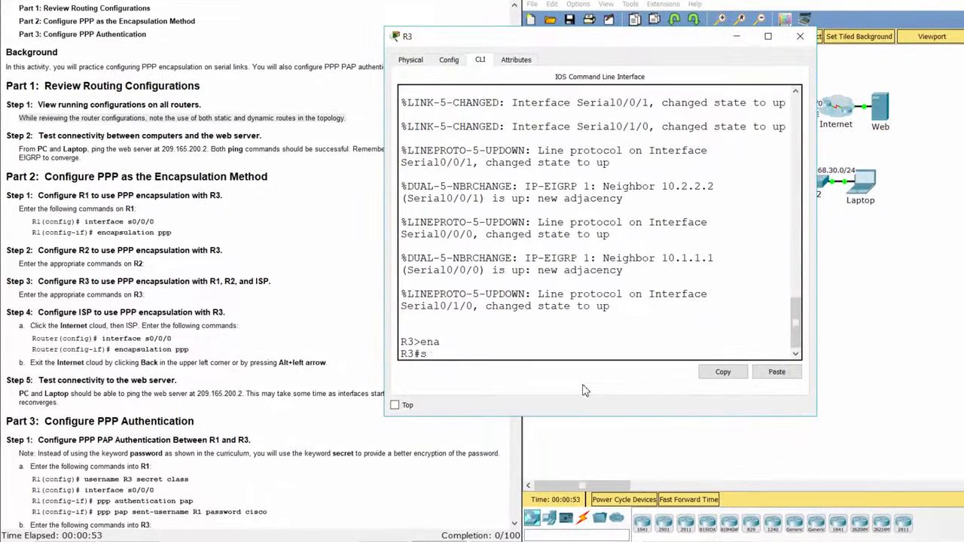
text(show run)
key(Return)
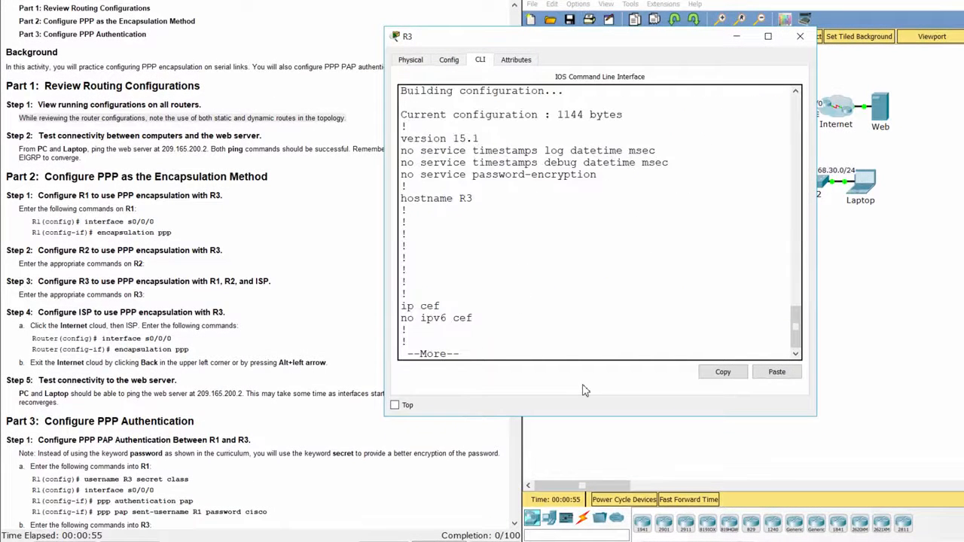
key(space)
key(space)
key(space)
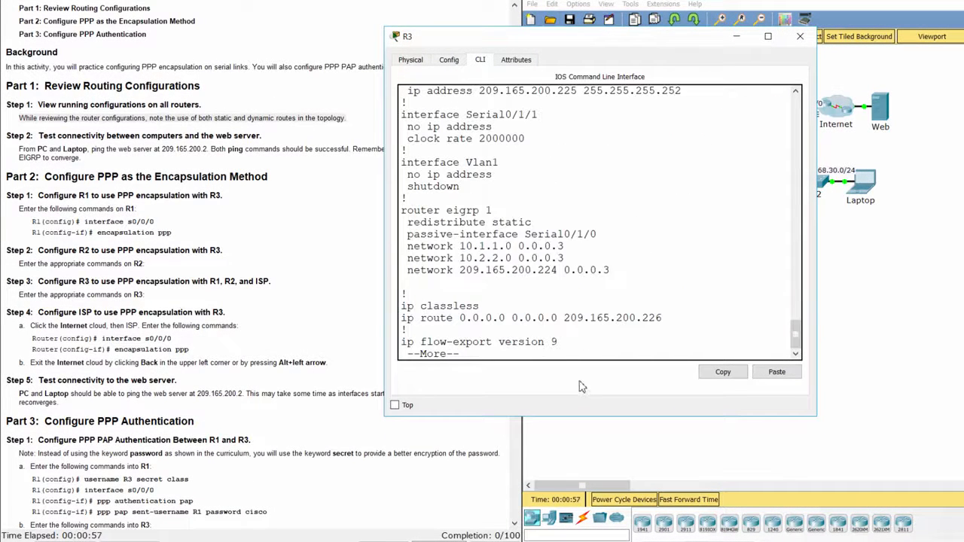
- Inspect the default static route via 209.165.200.226 and the router eigrp 1 section
drag(402, 319, 667, 321)
click(555, 268)
drag(403, 211, 465, 300)
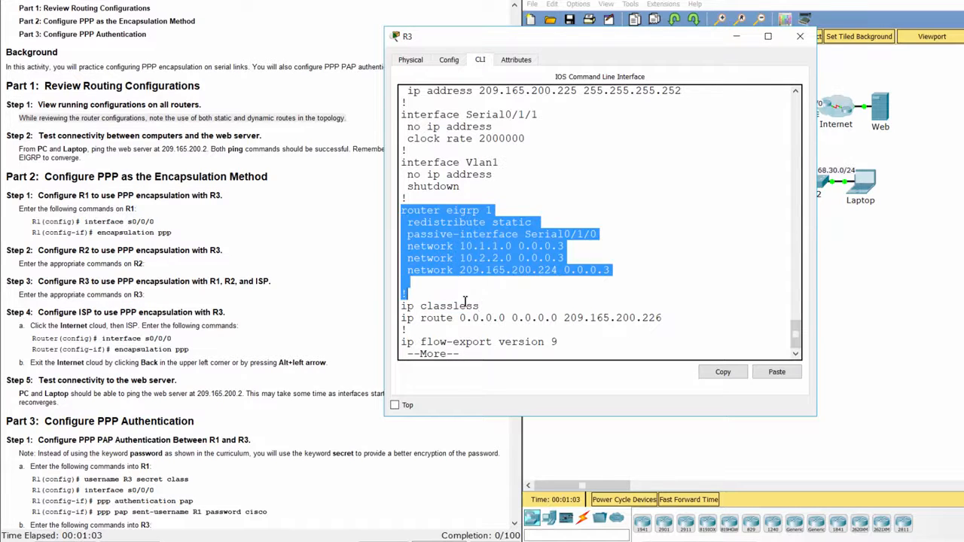
click(509, 288)
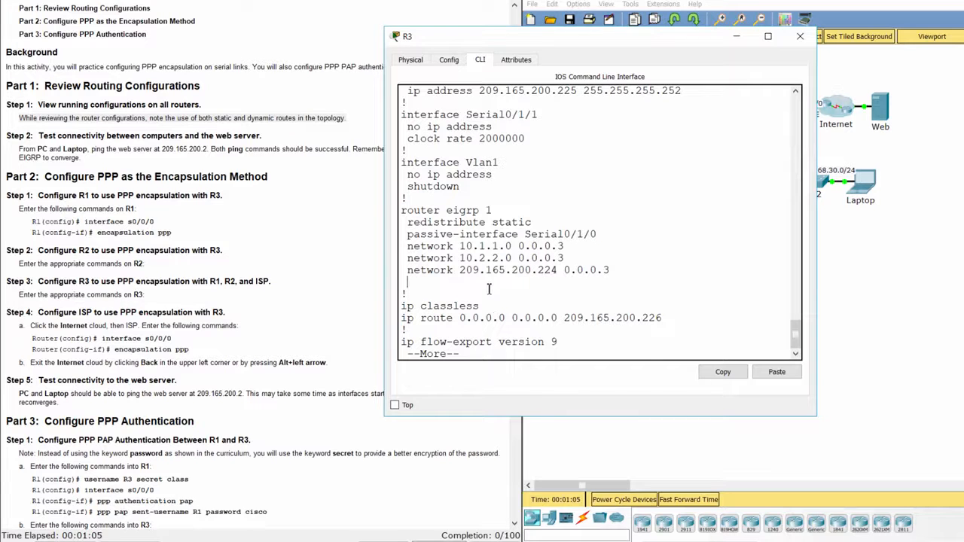
- Read the Step 2 connectivity-test and ping instructions, then return to the topology
click(208, 150)
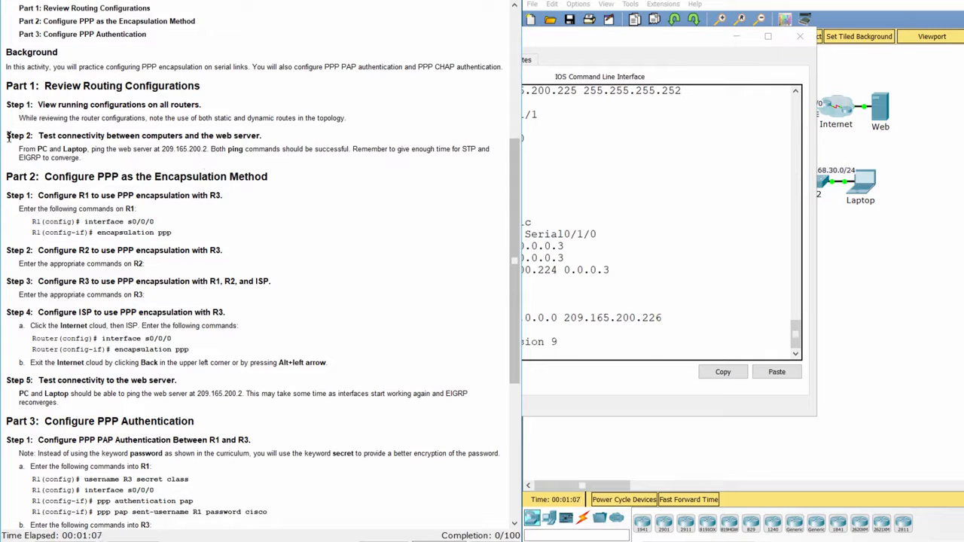
drag(6, 136, 281, 141)
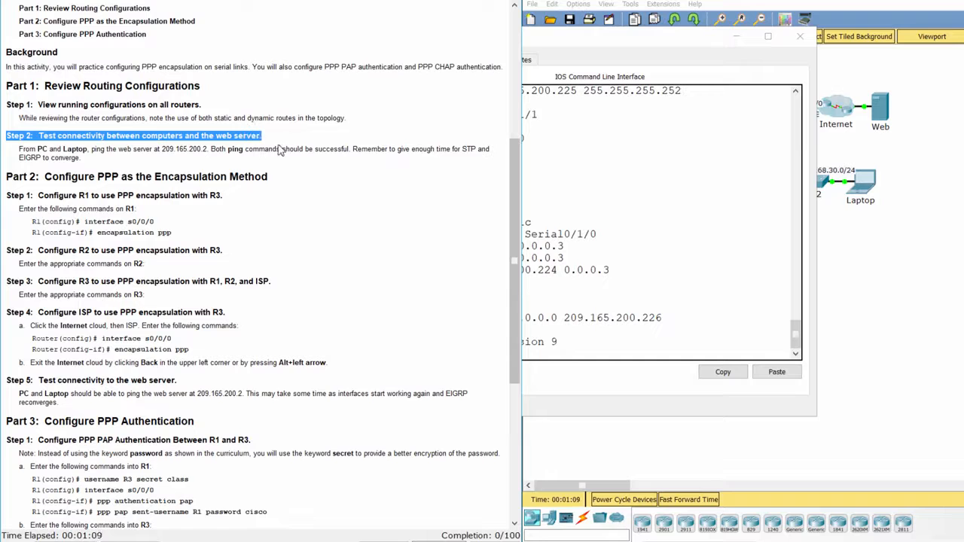
click(281, 166)
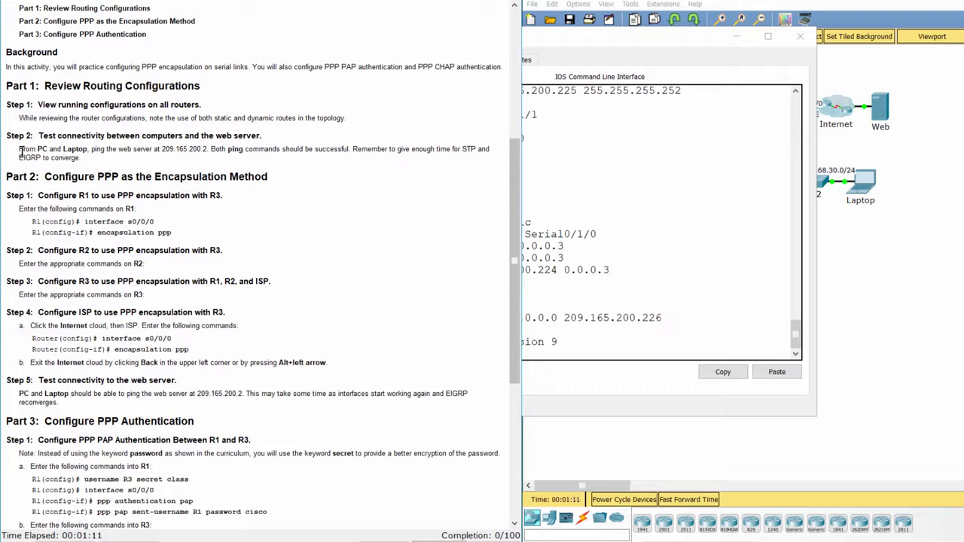
drag(21, 151, 89, 160)
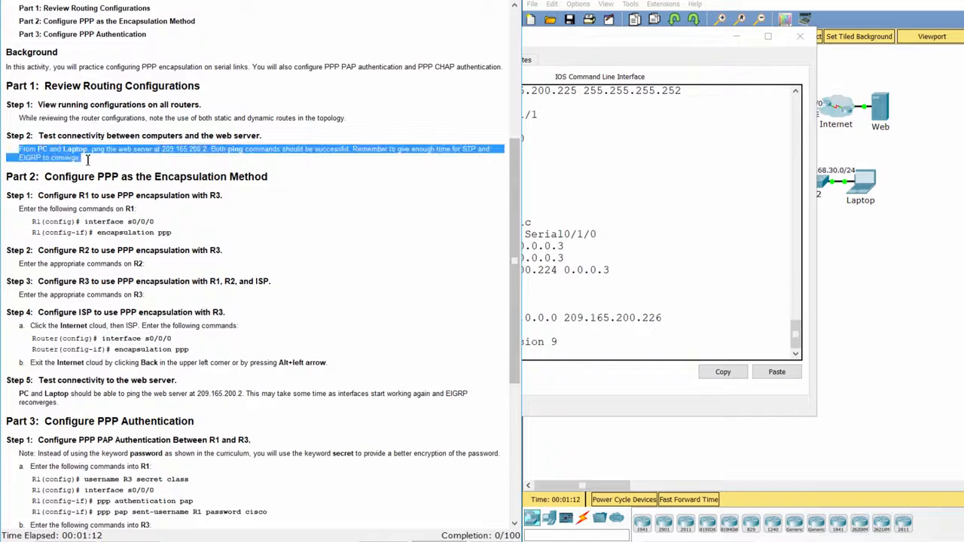
click(844, 302)
- Ping the web server 209.165.200.2 from the PC's Command Prompt
click(578, 198)
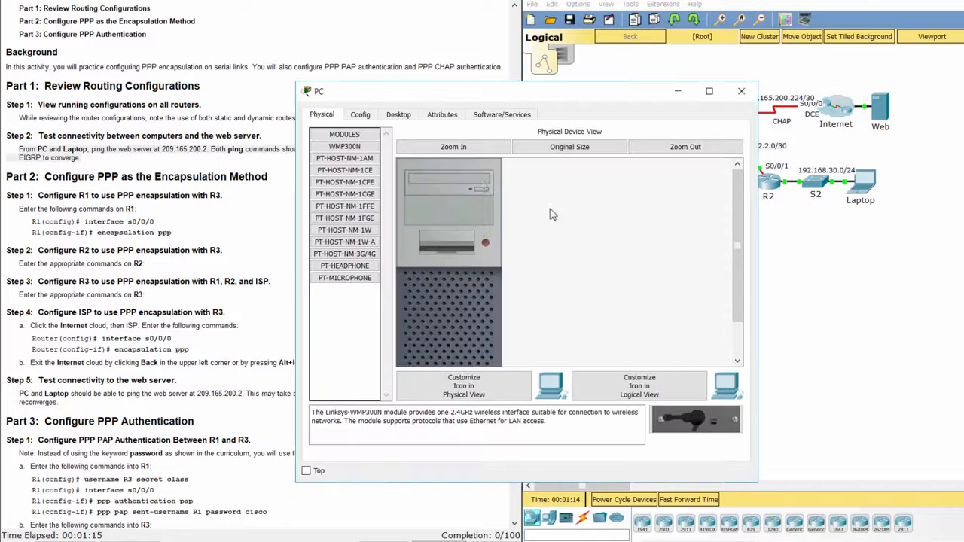
click(407, 116)
click(596, 179)
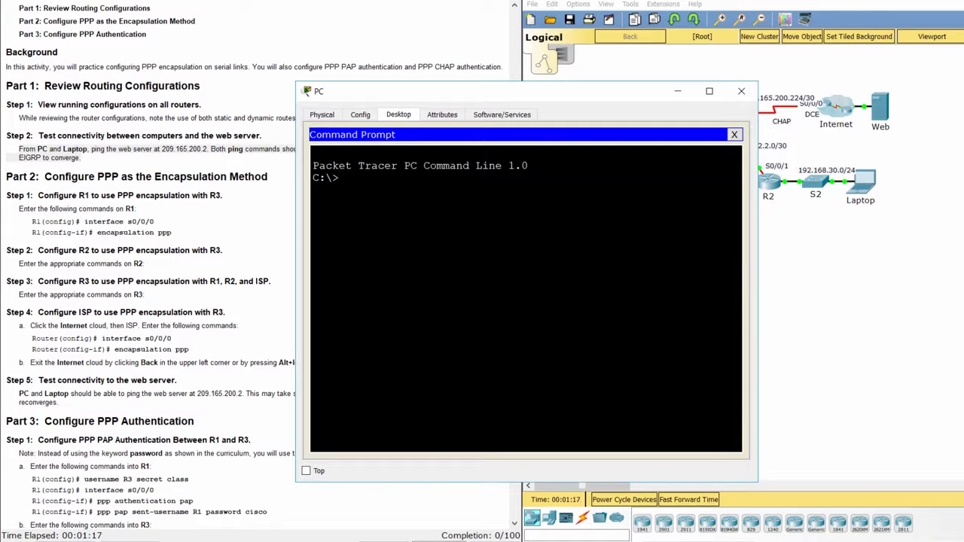
text(ping 209.165.200)
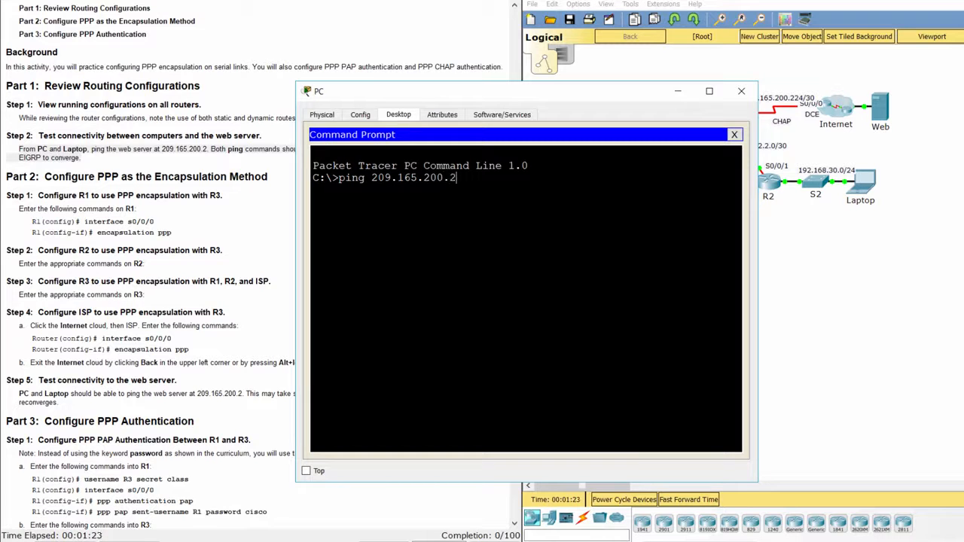
text(.2)
key(Return)
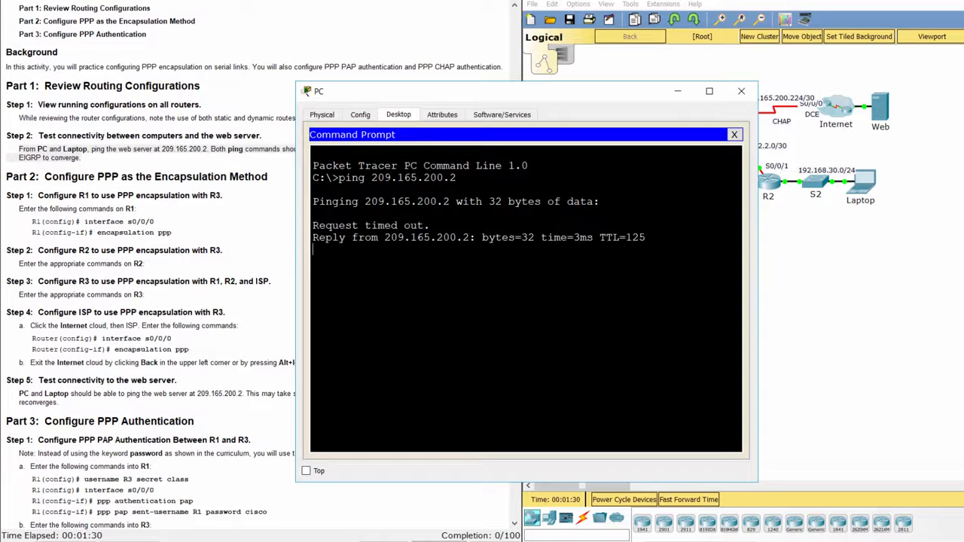
- Ping the web server 209.165.200.2 from the Laptop's Command Prompt
click(857, 188)
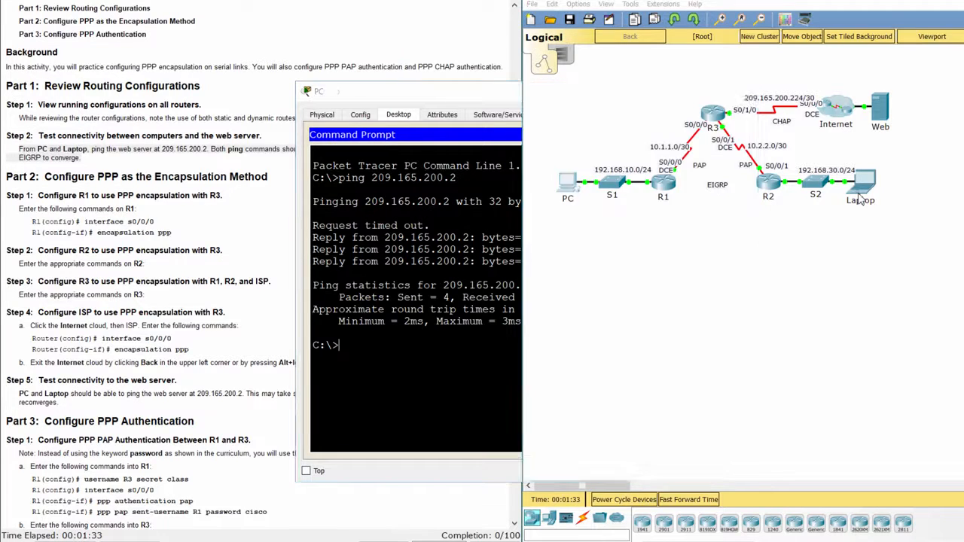
click(397, 114)
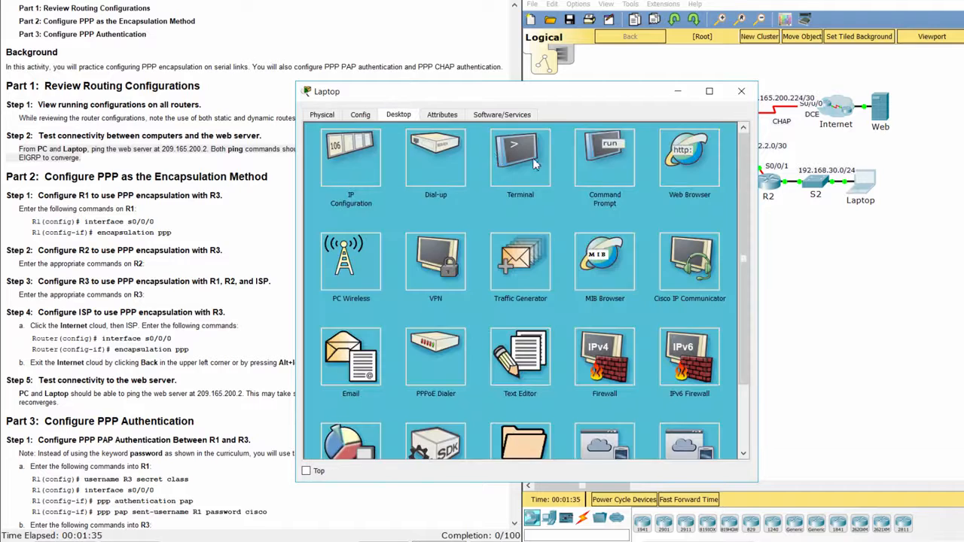
click(603, 169)
text(pi)
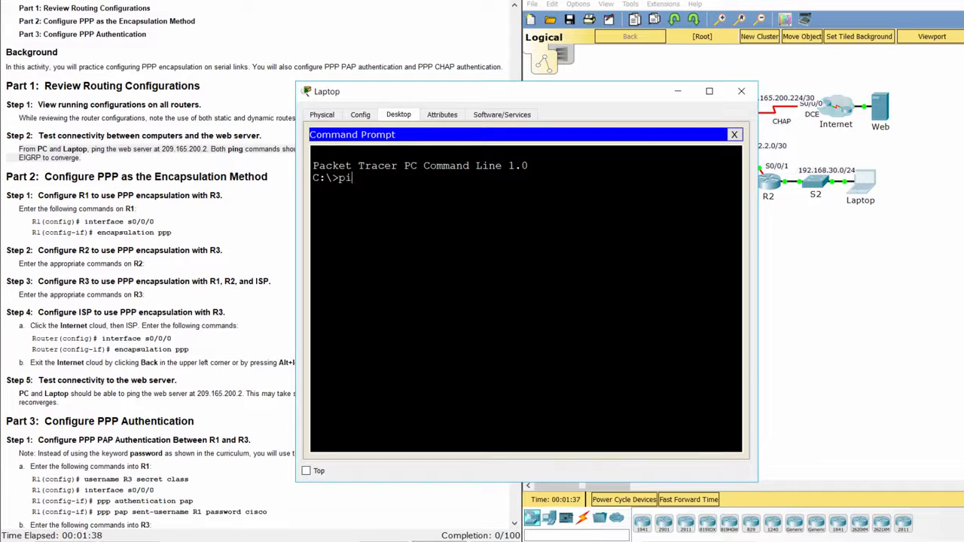
text(ng 209.165.200)
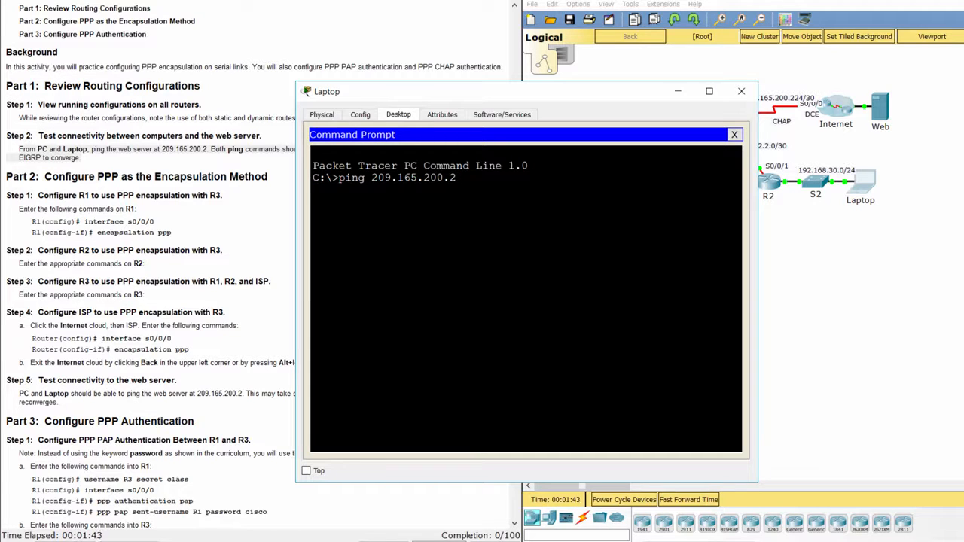
text(.2)
key(Return)
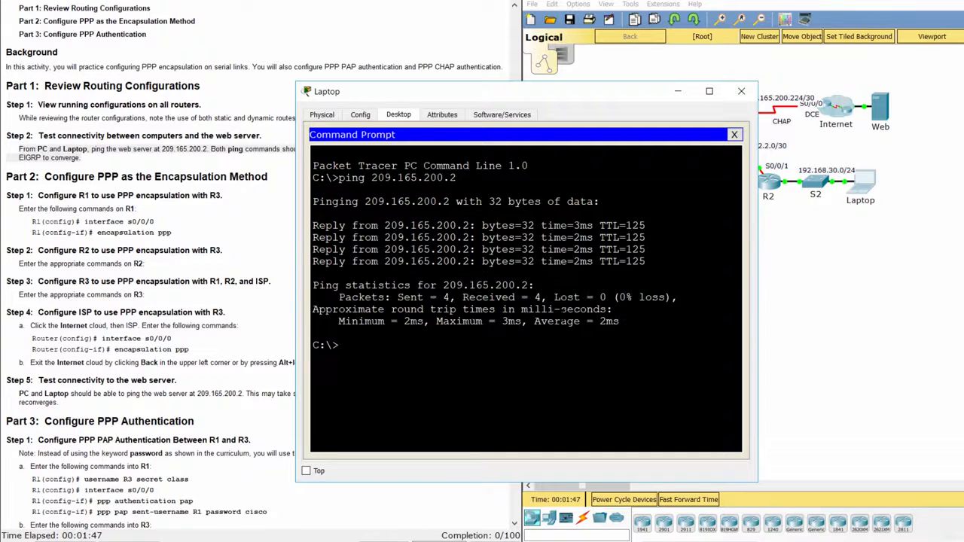
- Read Part 2 Step 1 about configuring R1, then close the end-device window
click(220, 239)
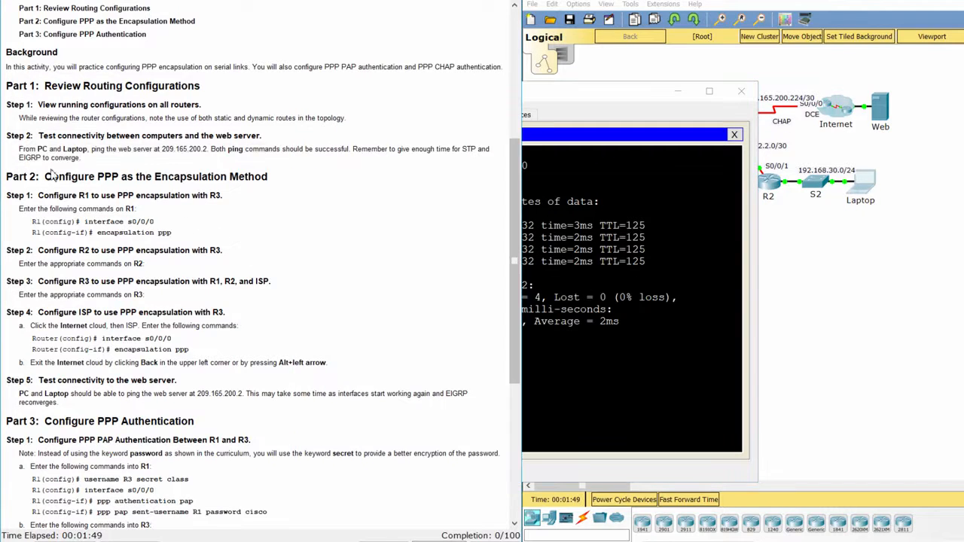
drag(9, 178, 280, 178)
click(282, 205)
drag(27, 195, 158, 213)
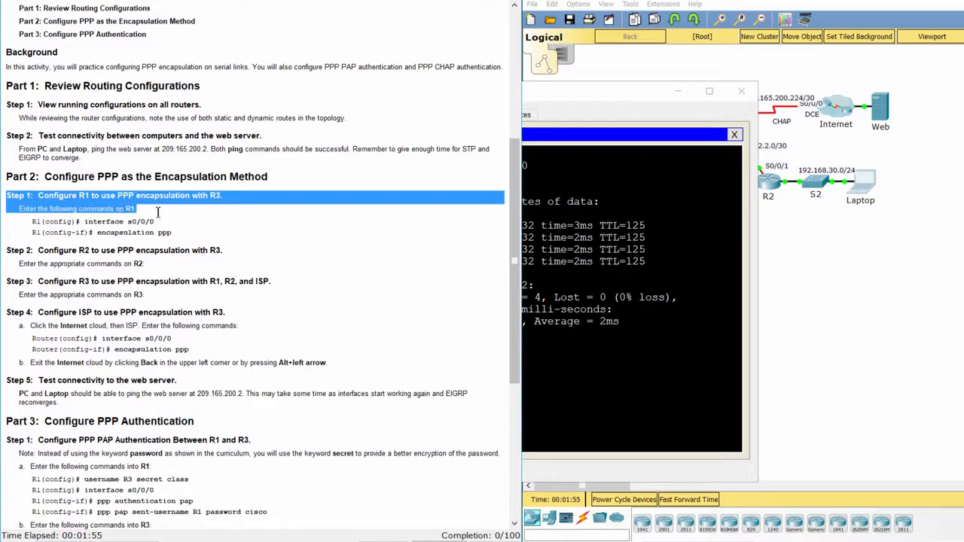
drag(223, 198, 241, 200)
click(252, 221)
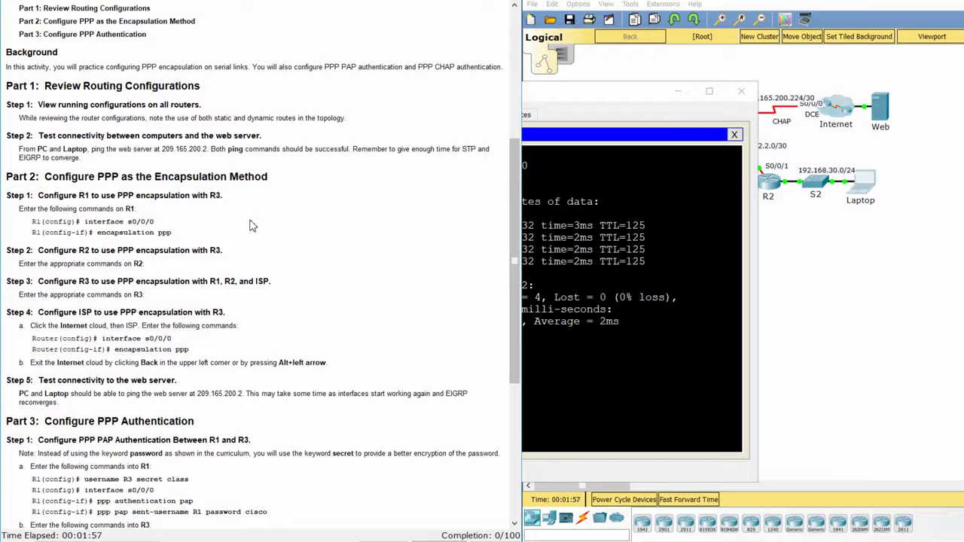
click(741, 91)
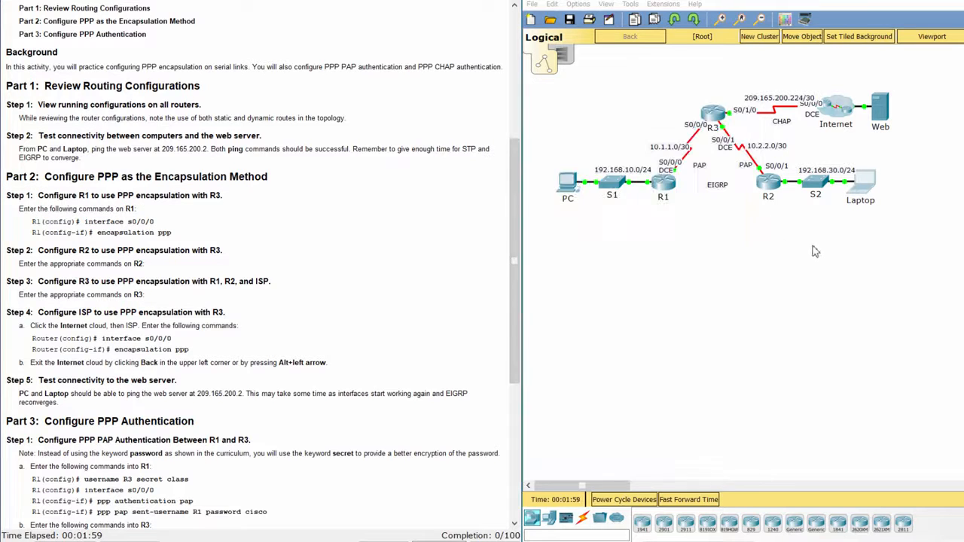
- Enlarge R1's window and enter global configuration mode in its CLI
click(663, 197)
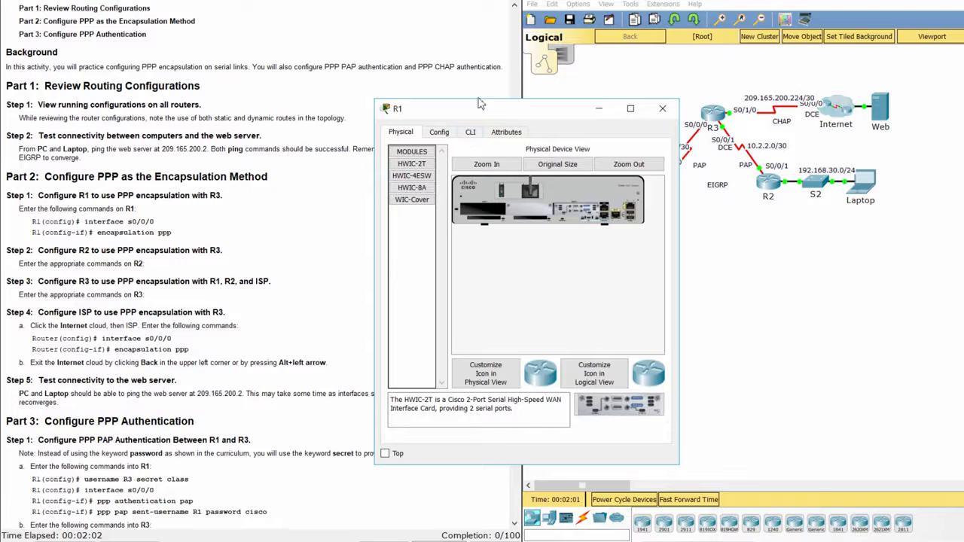
drag(479, 105, 484, 38)
drag(683, 86, 820, 87)
click(474, 64)
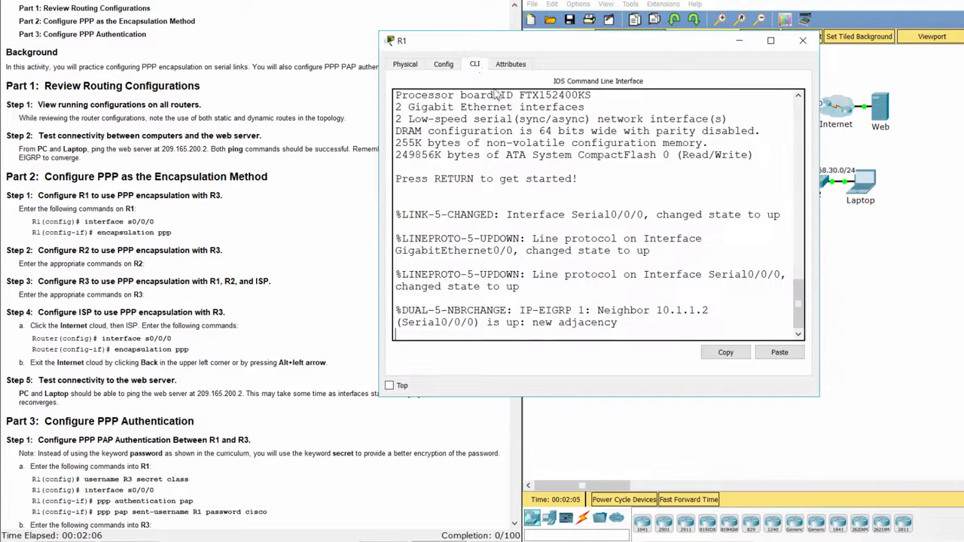
key(Return)
text(ena)
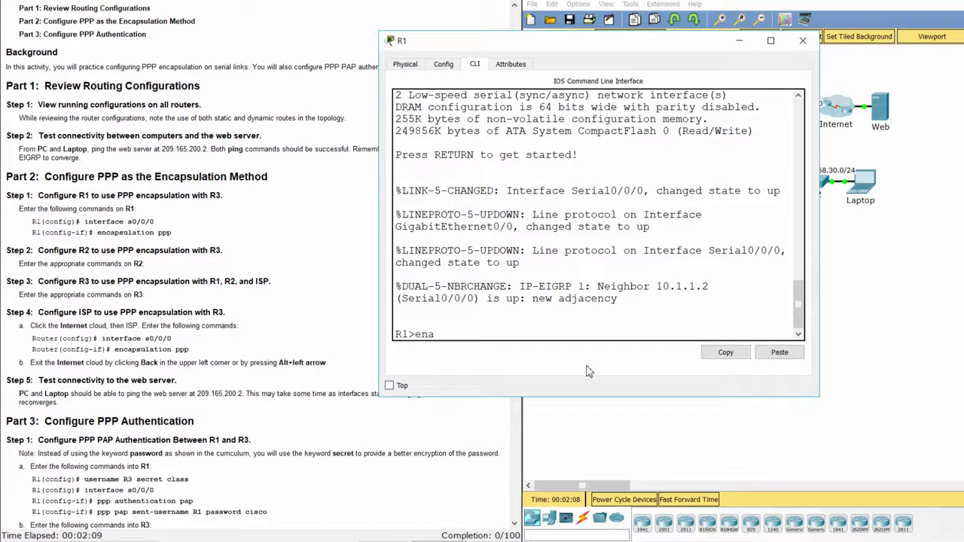
key(Return)
text(conf t)
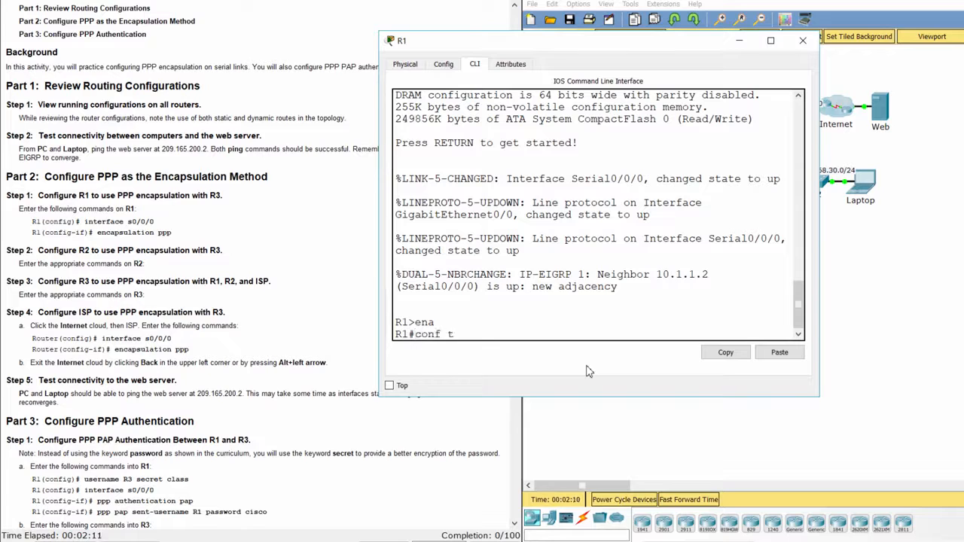
key(Return)
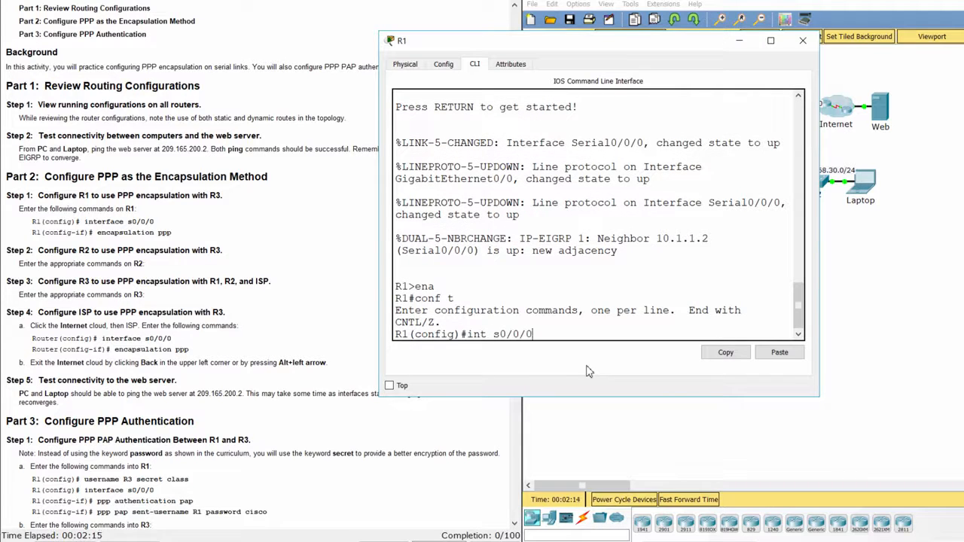
- Set encapsulation ppp on R1's Serial0/0/0 interface
text(int s0/0/0)
key(Return)
text(encaps)
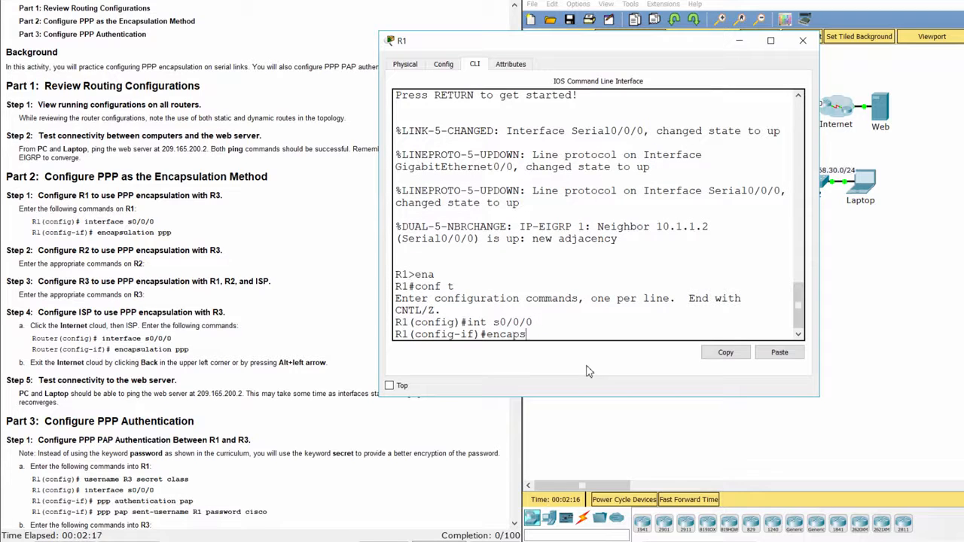
text(ulation ppp)
key(Return)
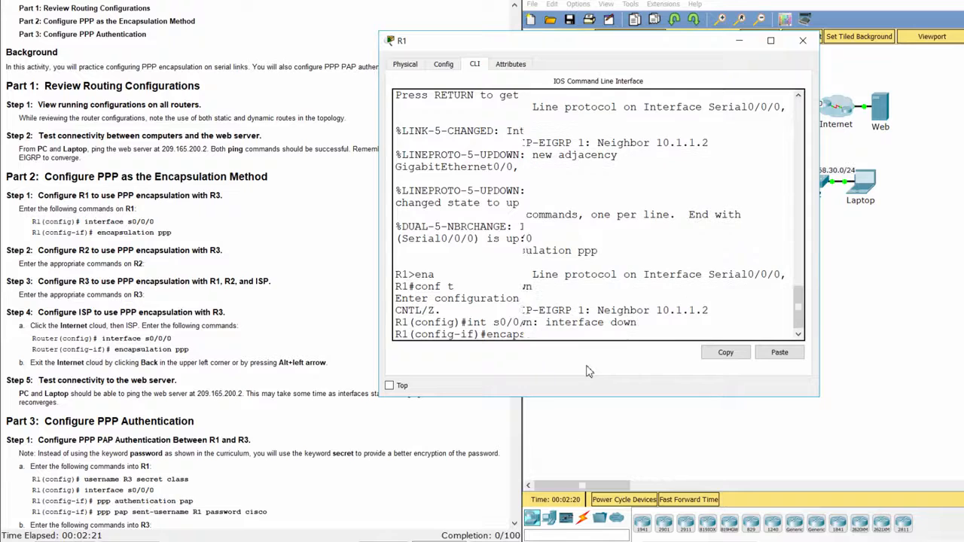
key(Return)
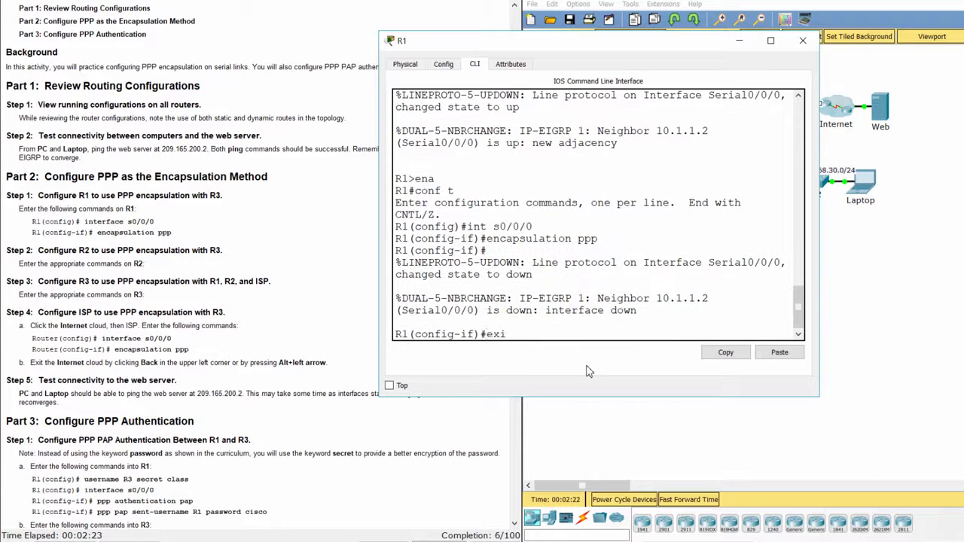
key(Return)
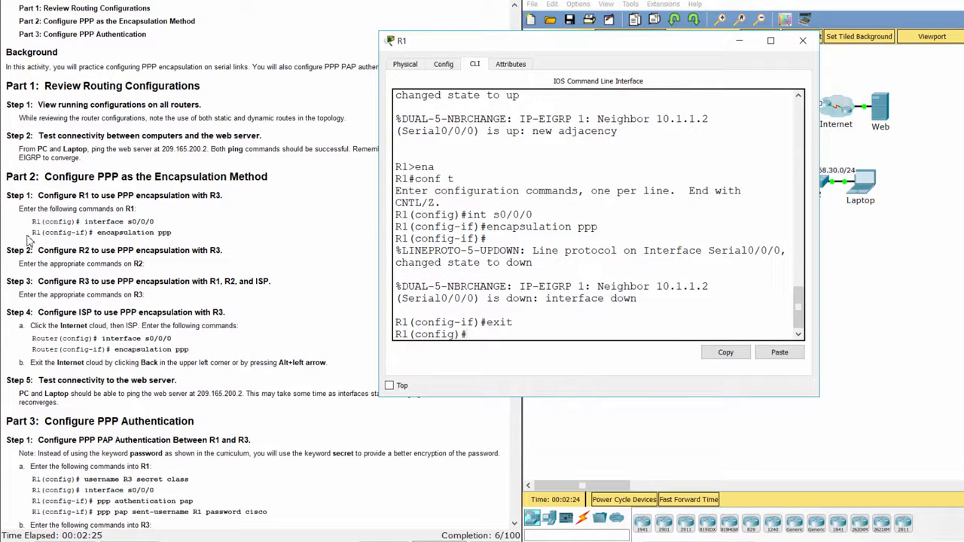
- Read Step 2 about R2 and return to the logical topology
click(10, 249)
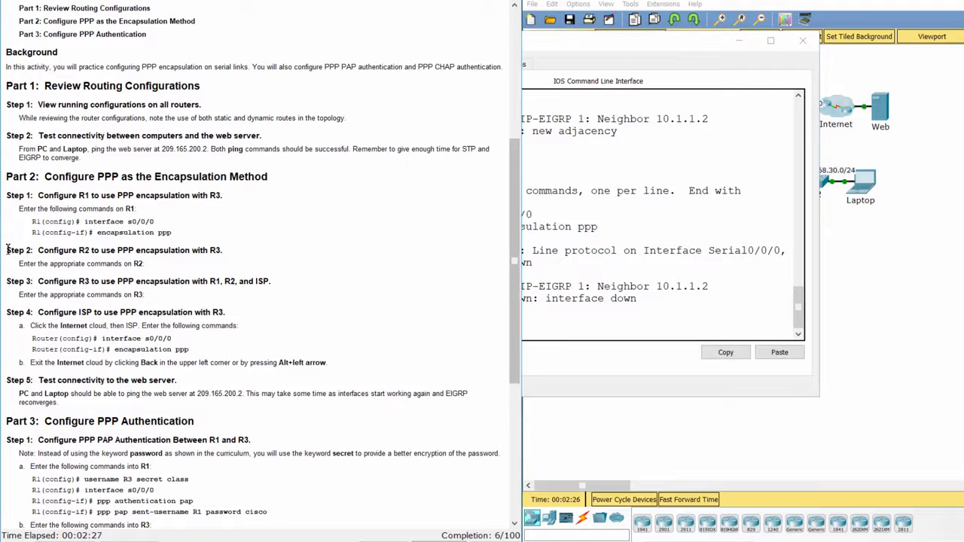
drag(8, 250, 236, 254)
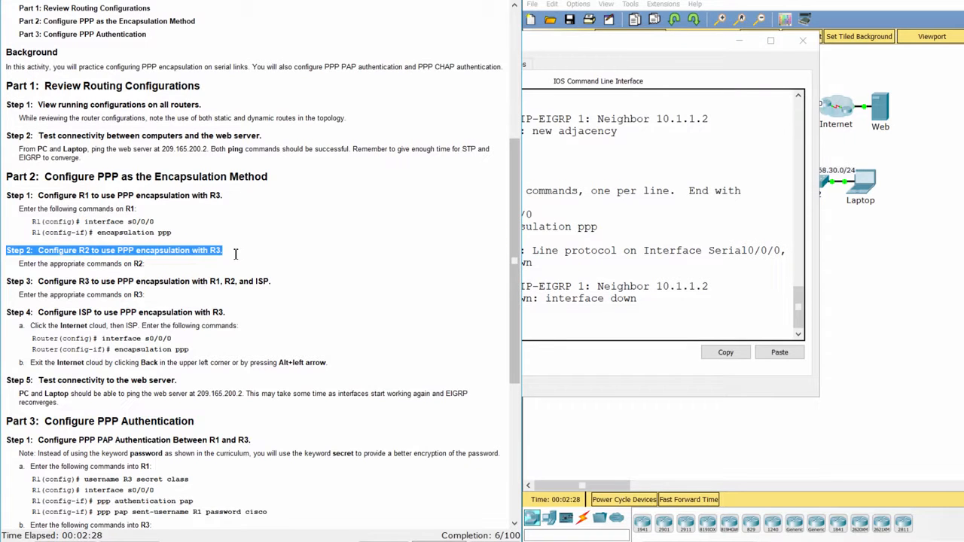
click(234, 273)
click(727, 288)
click(896, 313)
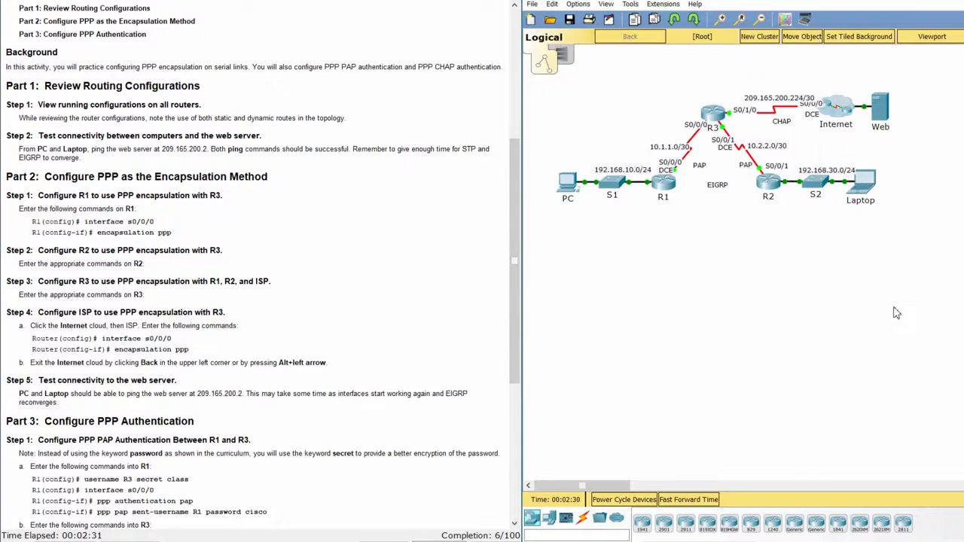
- Open R2's CLI and enter global configuration mode
click(766, 183)
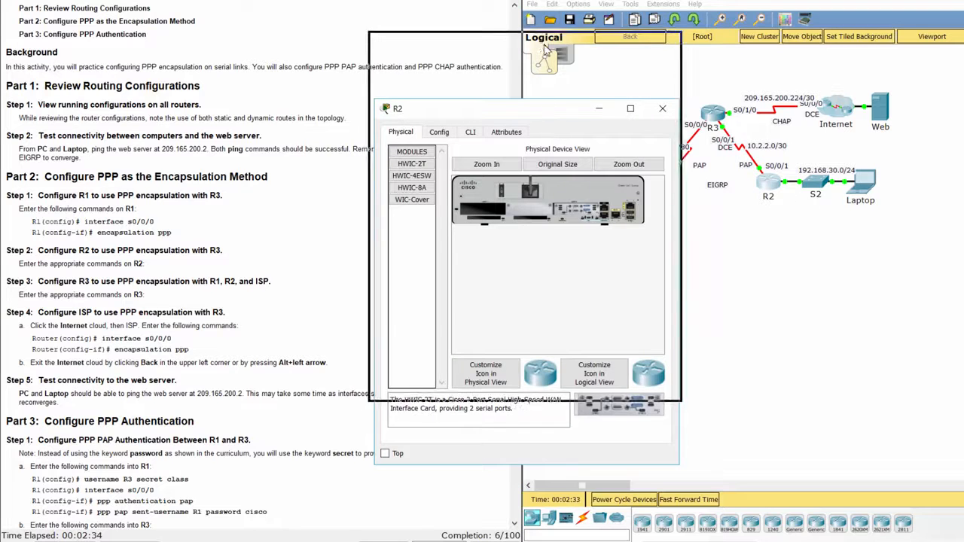
click(468, 64)
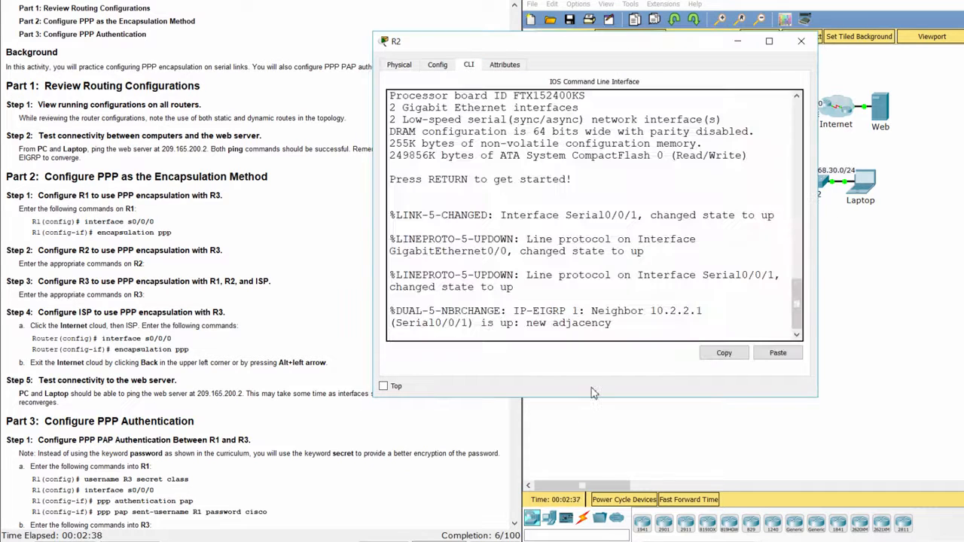
key(Return)
text(ena)
key(Return)
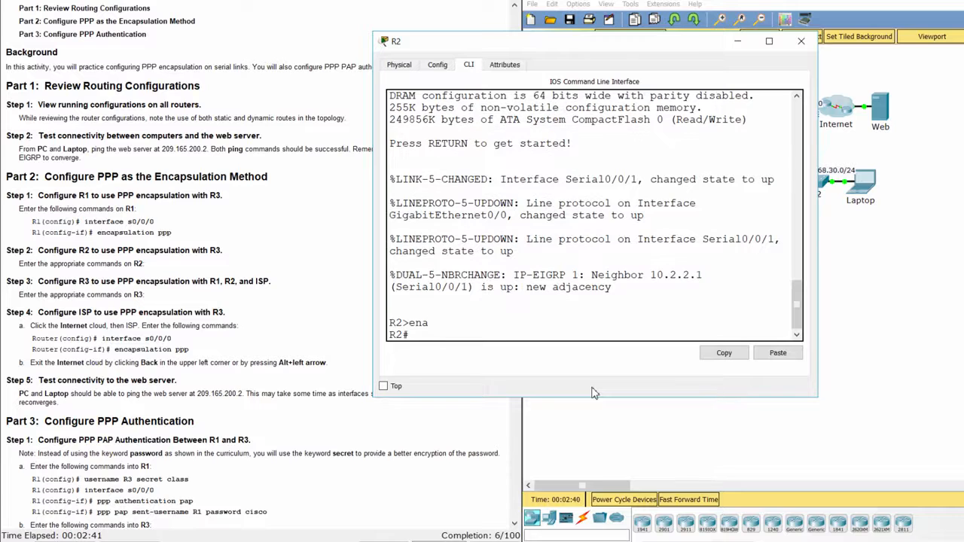
text(conf t)
key(Return)
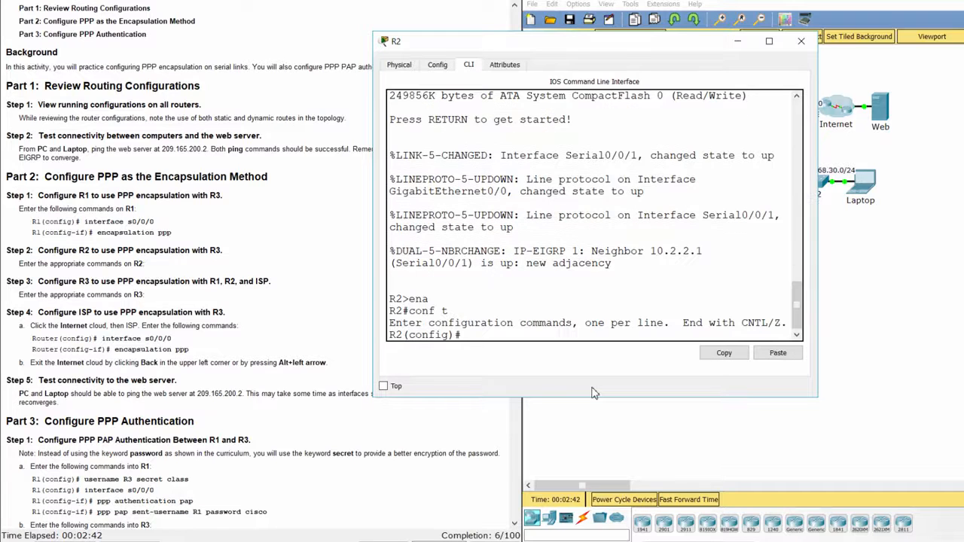
- Confirm R2's serial port is s0/0/1, set encapsulation ppp on it, and exit
text(int s0/0/1)
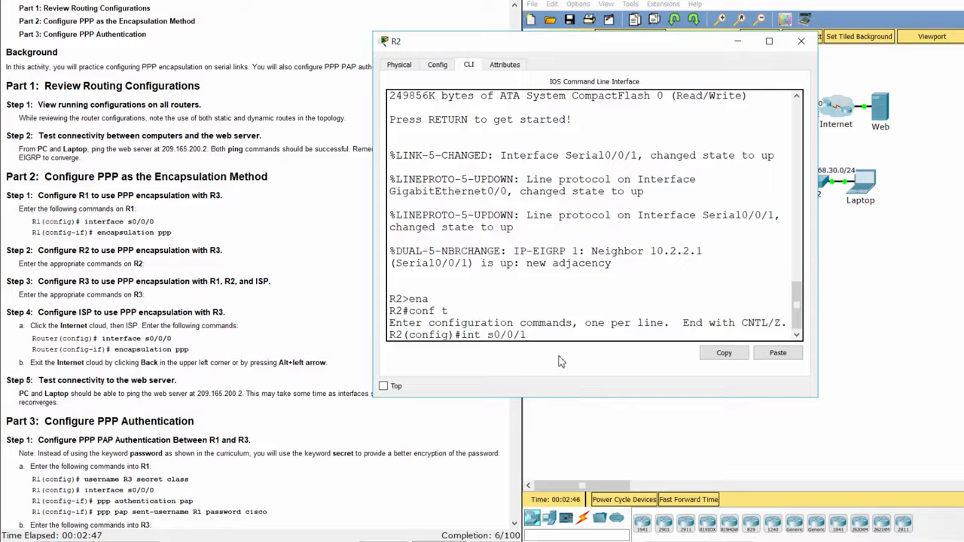
drag(541, 334, 488, 335)
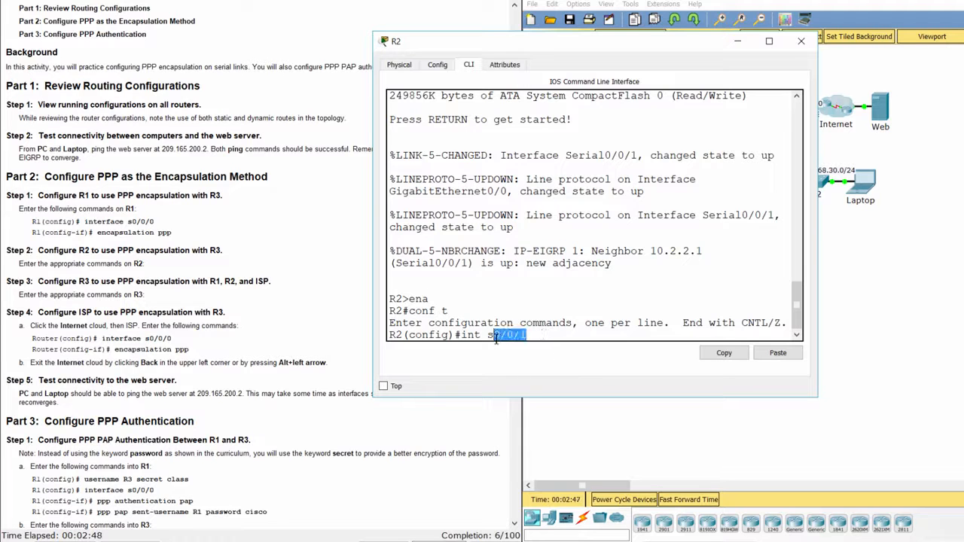
click(924, 252)
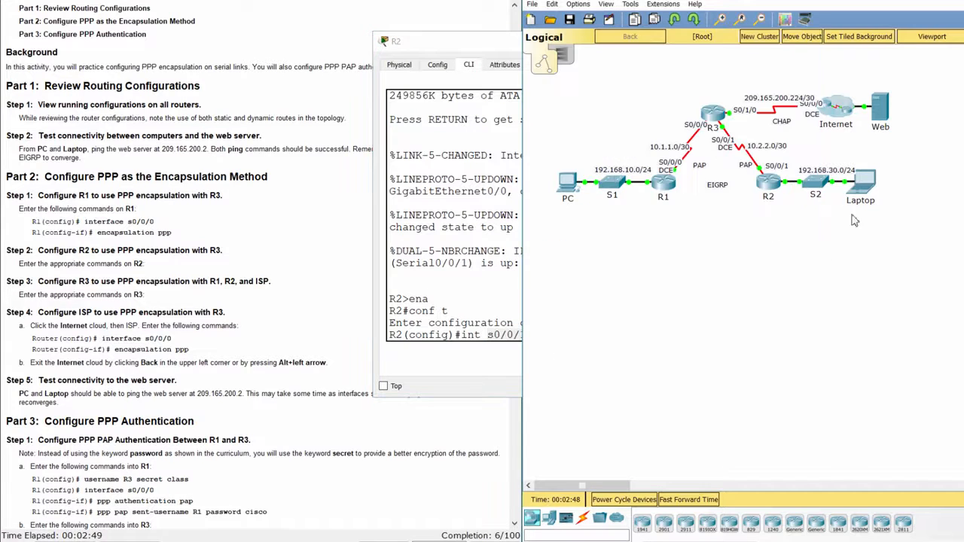
click(448, 356)
click(548, 340)
key(Return)
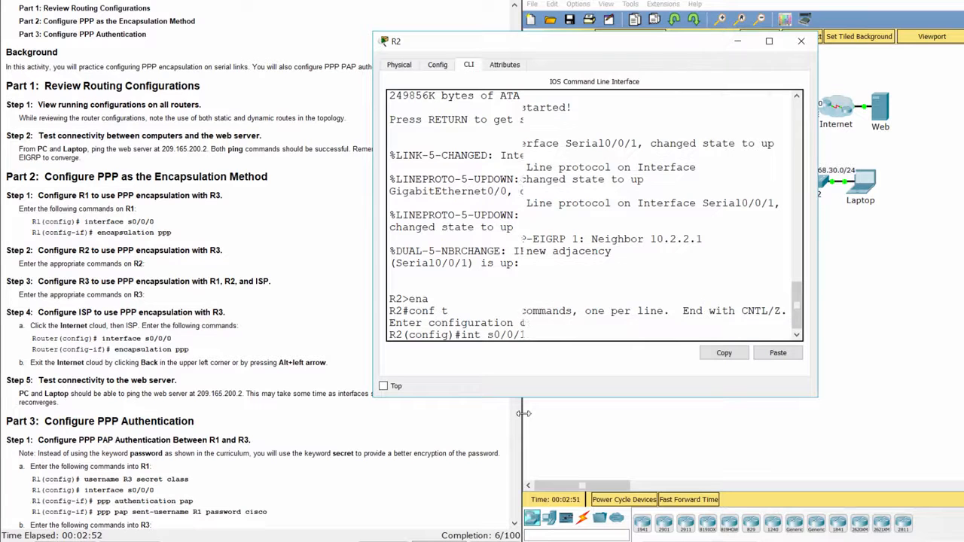
text(encapsu)
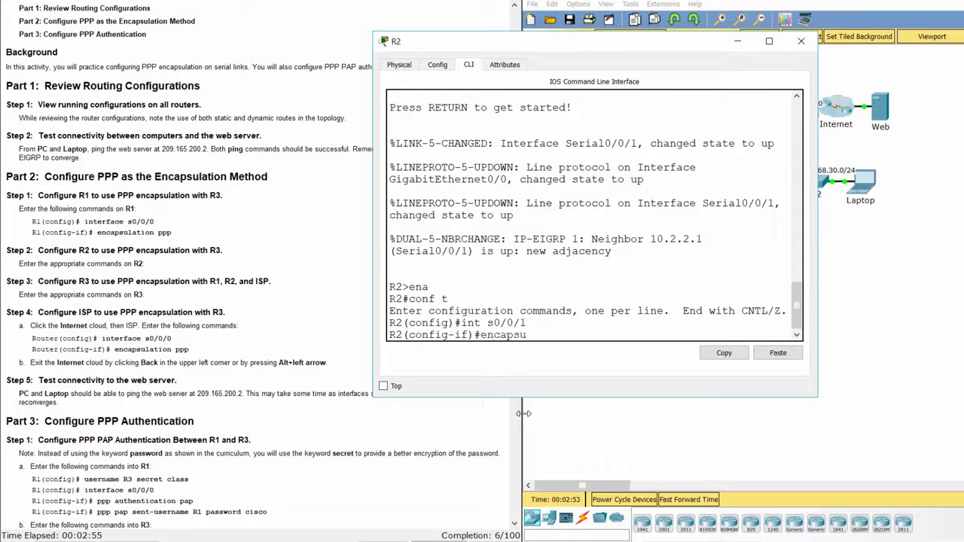
text(lation ppp)
key(Return)
text(exit)
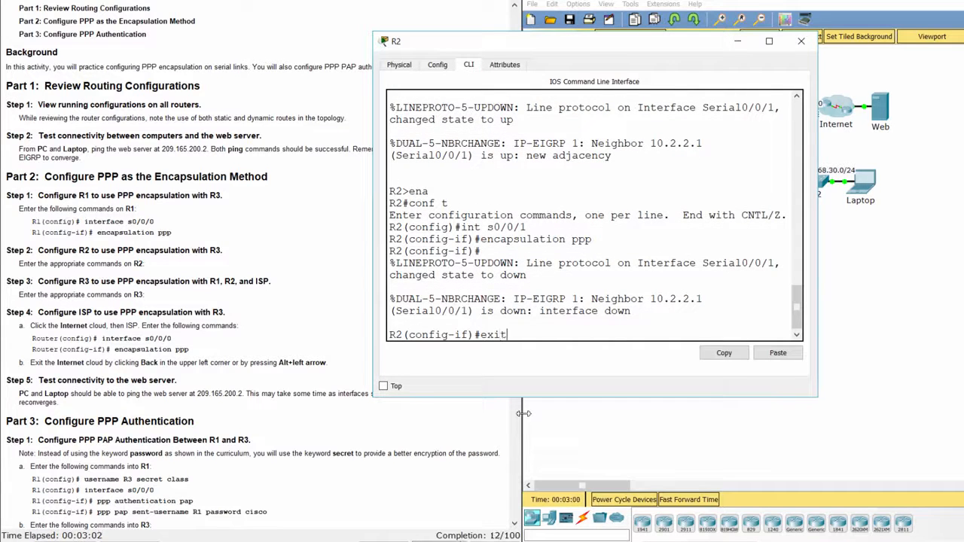
key(Return)
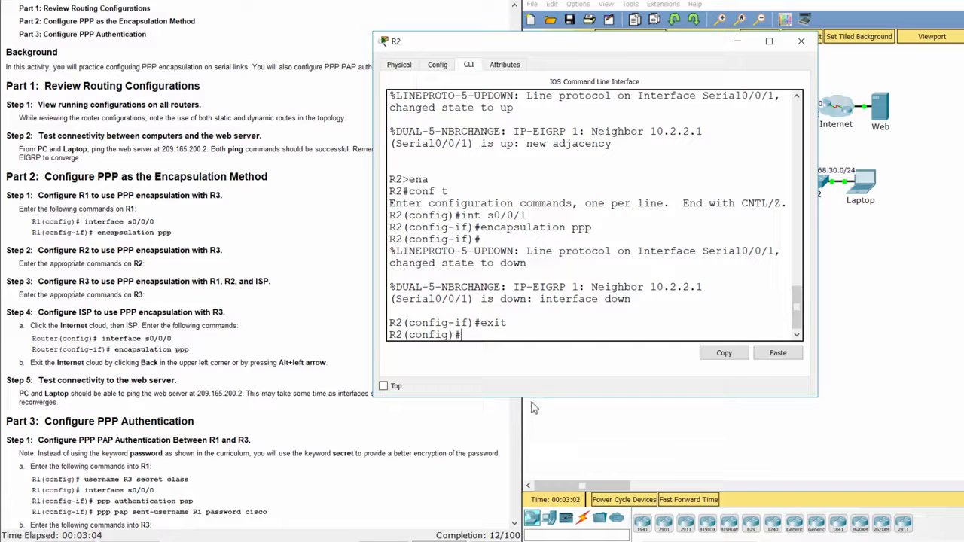
click(311, 300)
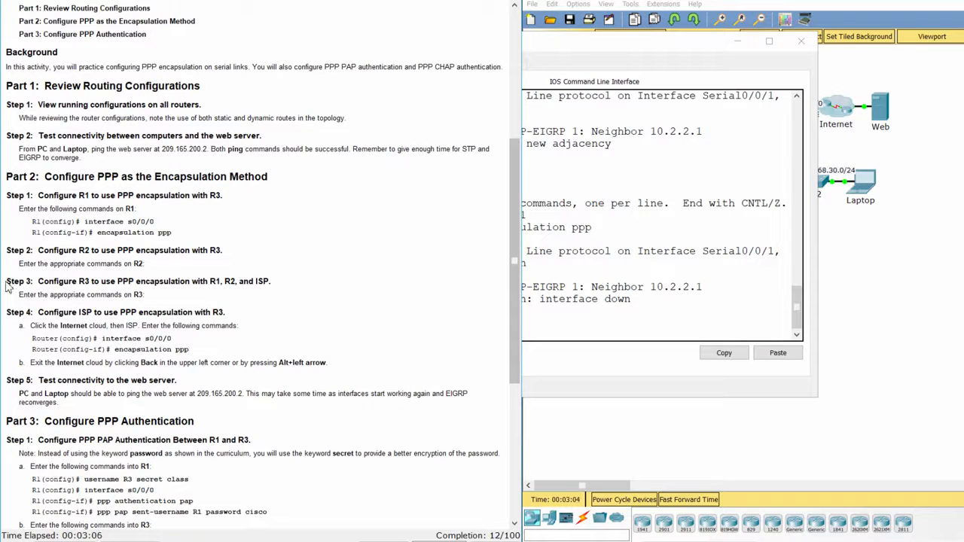
- Read Step 3 about R3, then enter global configuration mode on R3
drag(6, 285, 290, 282)
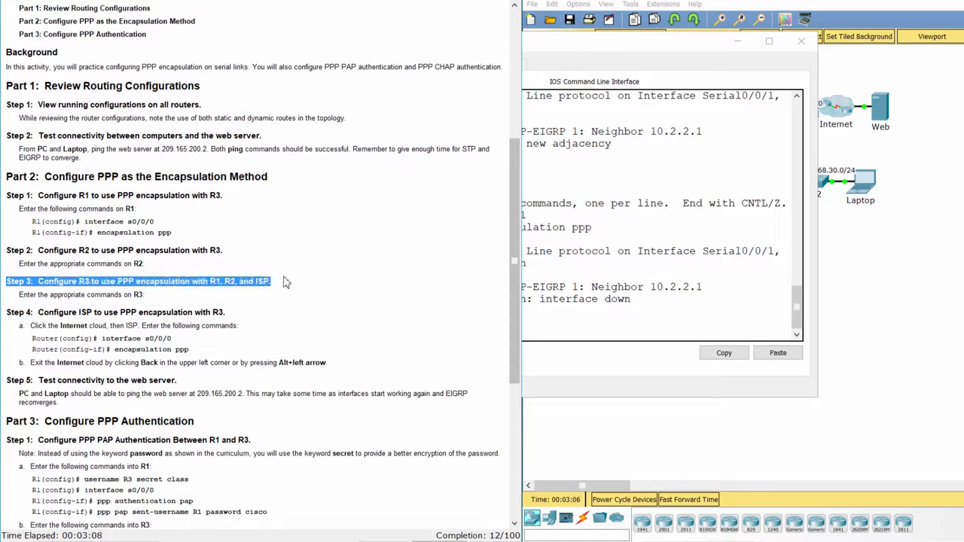
click(645, 433)
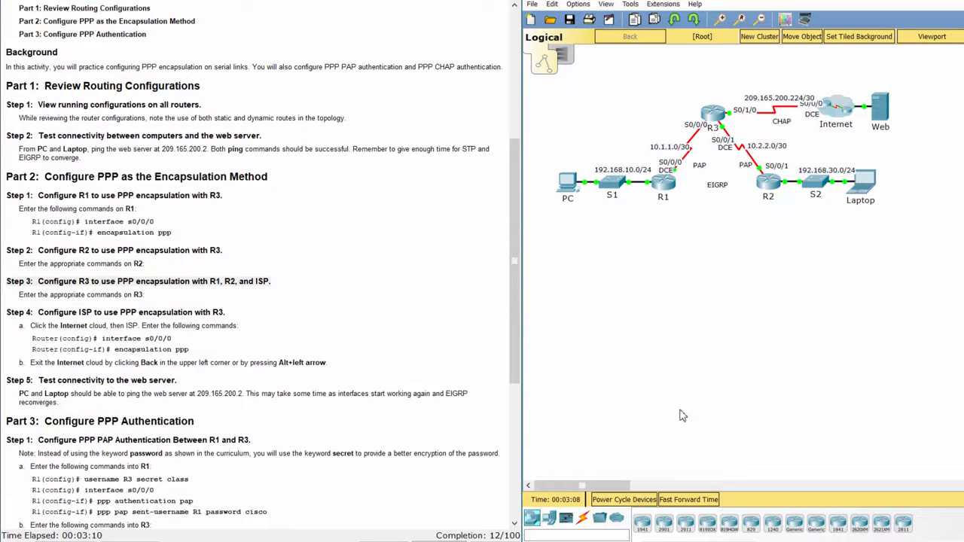
click(717, 113)
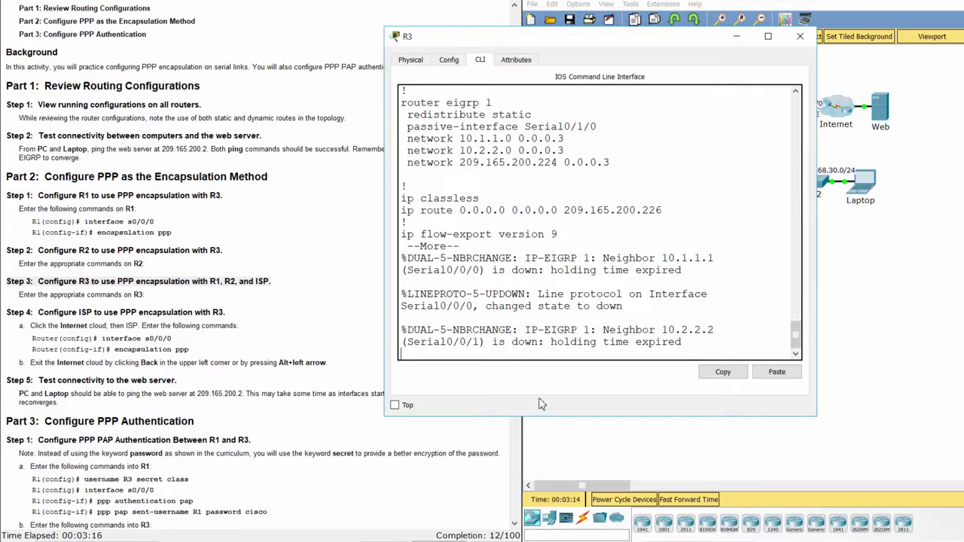
key(space)
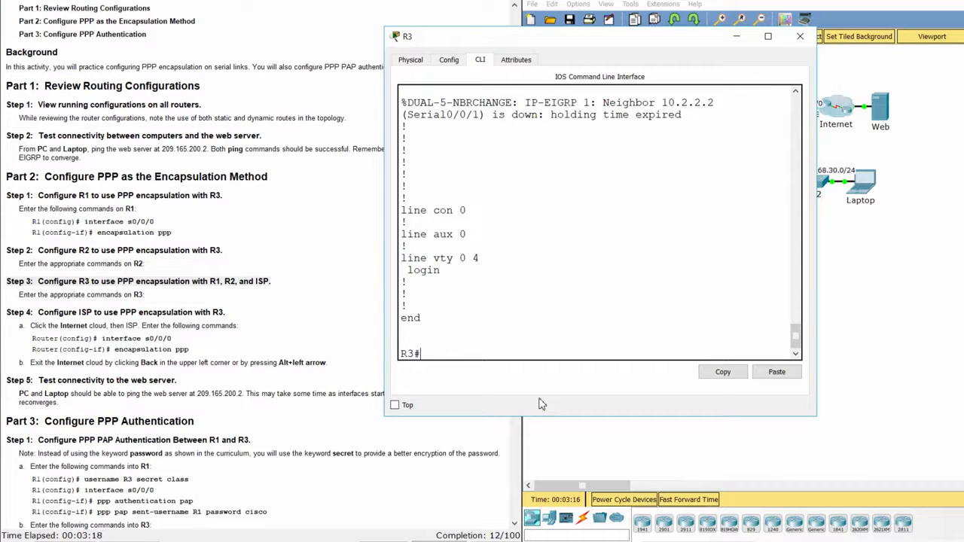
text(conf t)
key(Return)
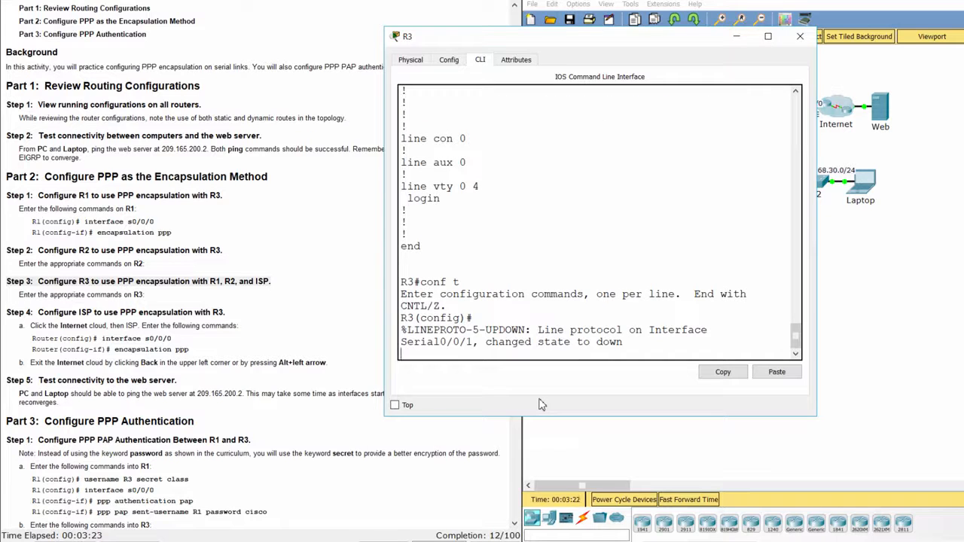
key(Return)
- Set PPP encapsulation on R3's Serial0/0/0 and Serial0/0/1 links to R1 and R2
text(int)
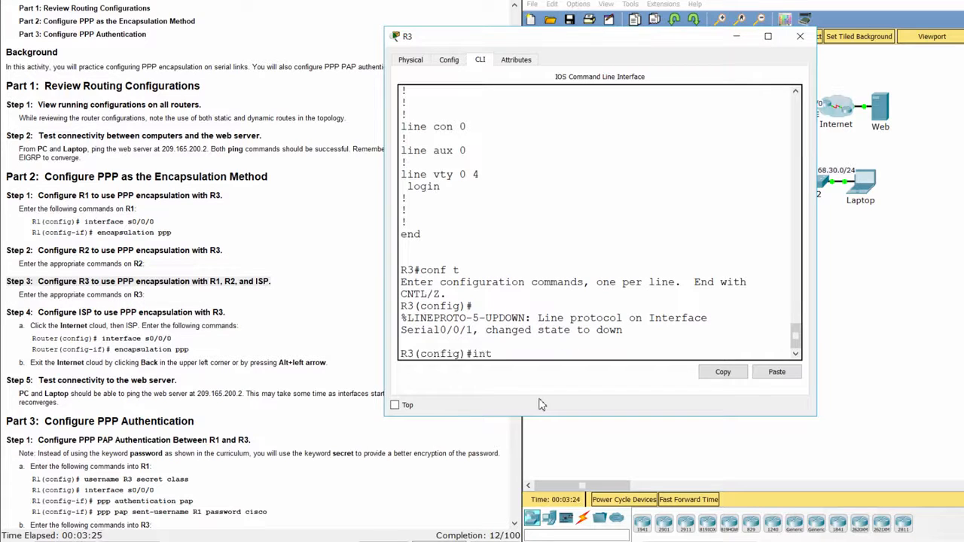
text( s0/0/0)
key(Return)
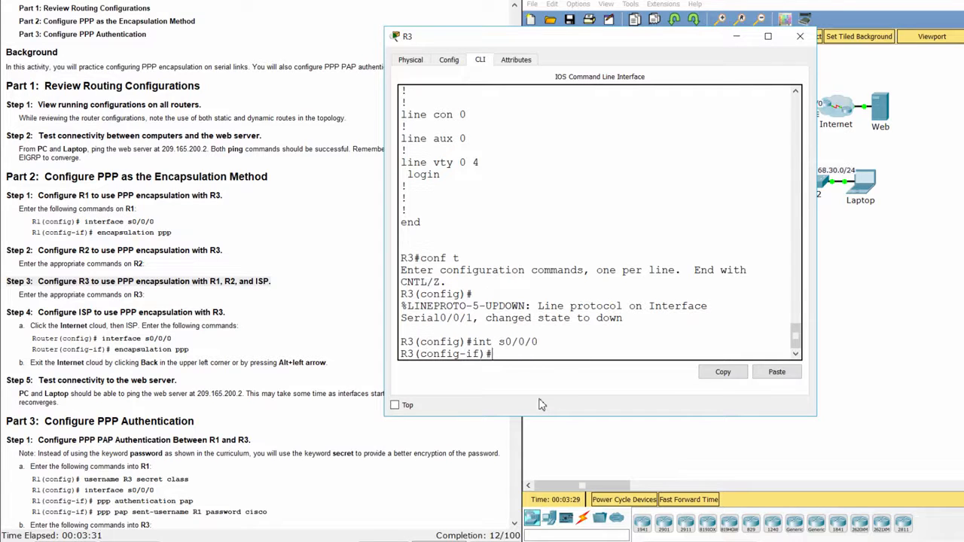
text(encapsulatio)
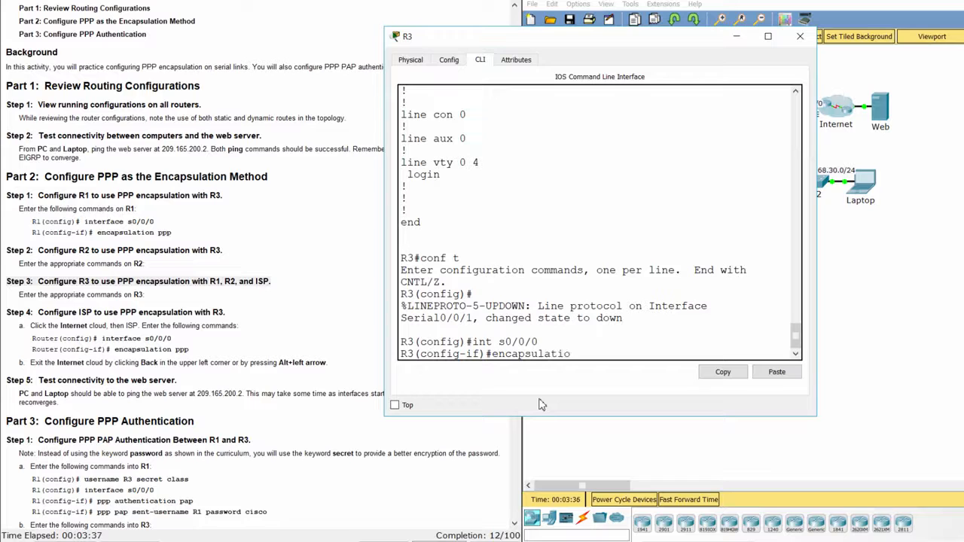
text(n ppp)
key(Return)
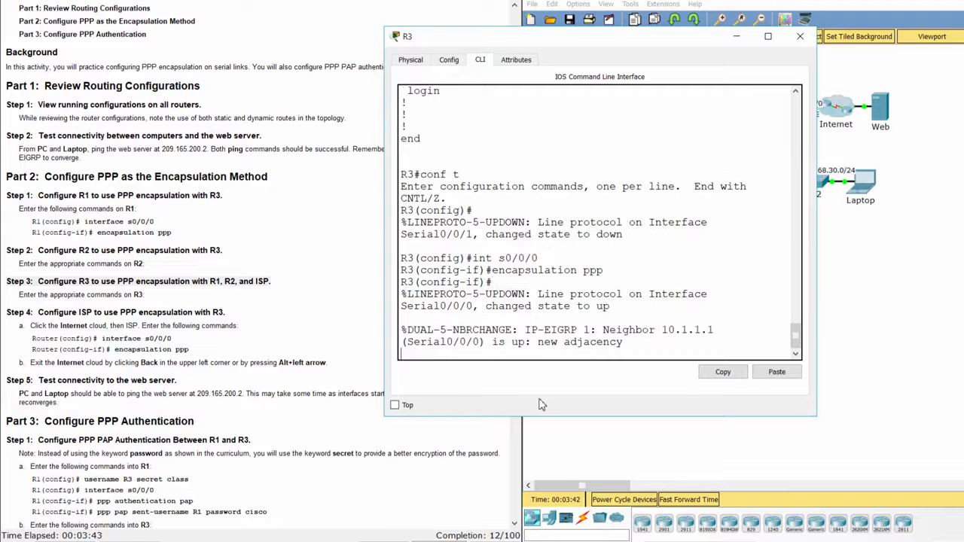
key(Return)
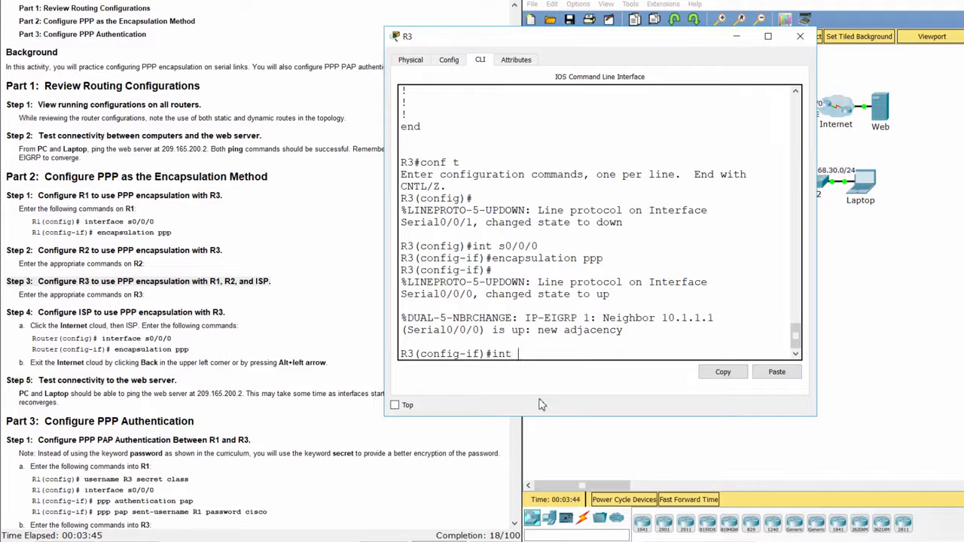
text(int s0/0/1)
key(Return)
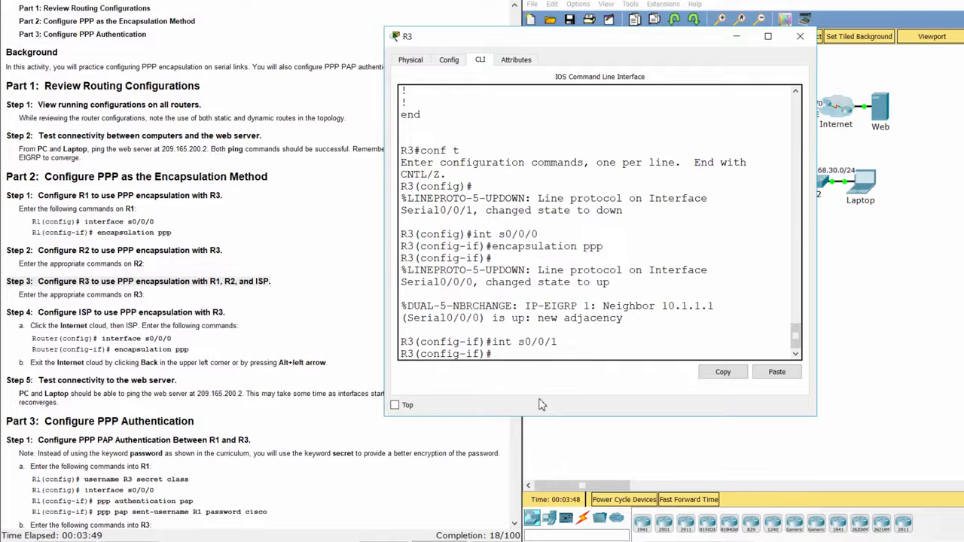
text(encapsulation ppp)
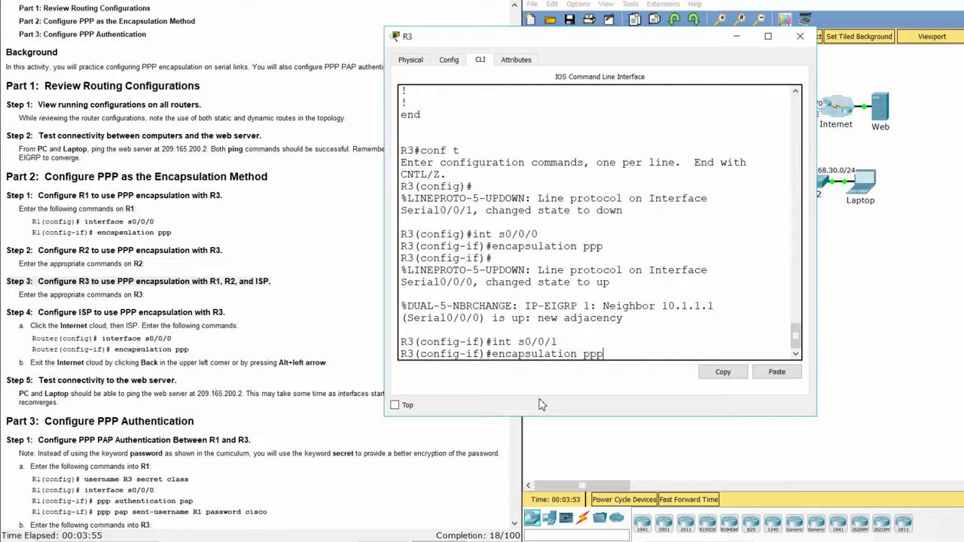
key(Return)
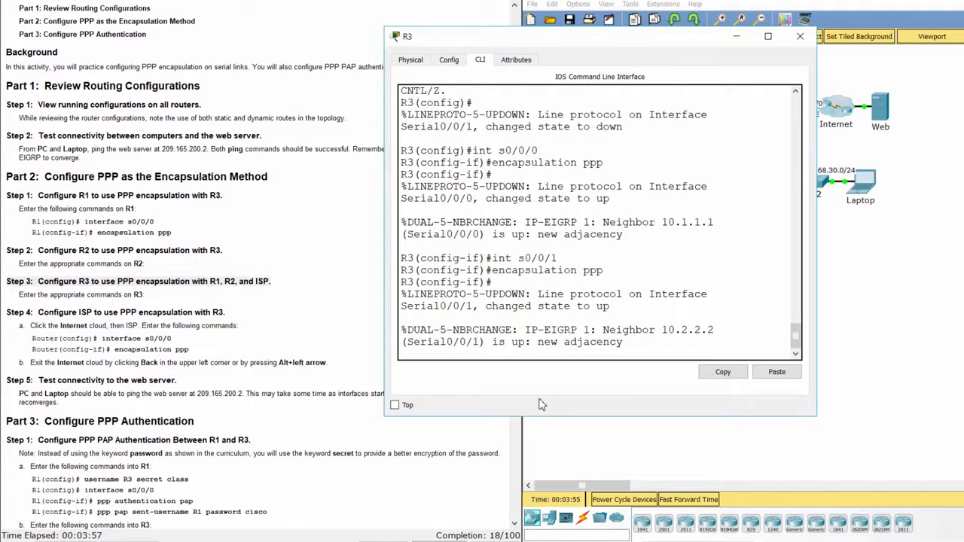
- Set PPP encapsulation on R3's Serial0/1/0 toward ISP and exit interface mode
text(int )
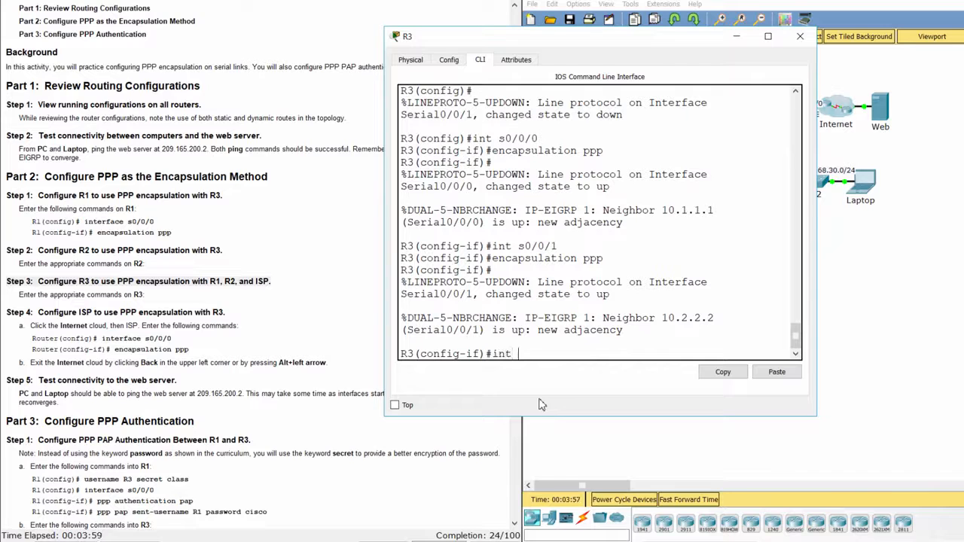
text(s0/1/)
text(0)
key(Return)
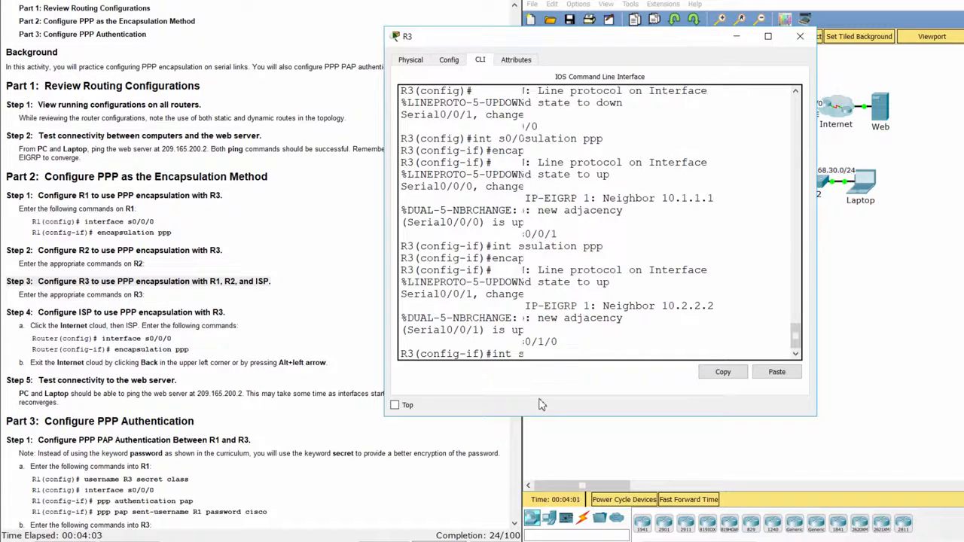
text(encaps)
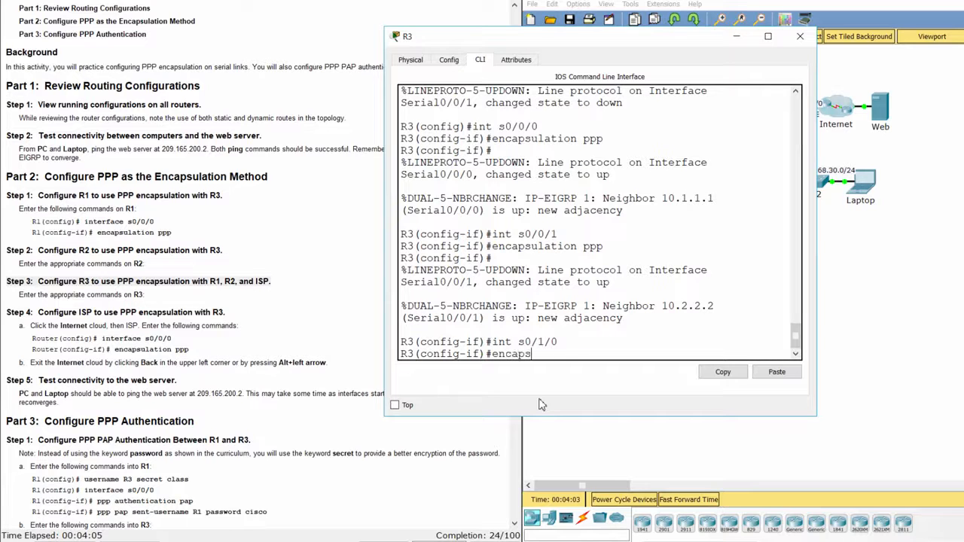
text(ulation ppp)
key(Return)
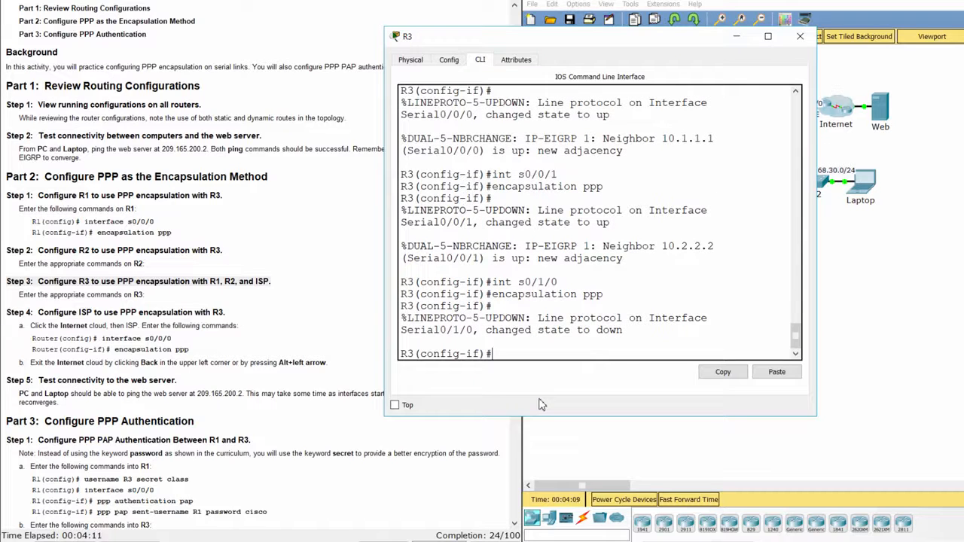
text(exit)
key(Return)
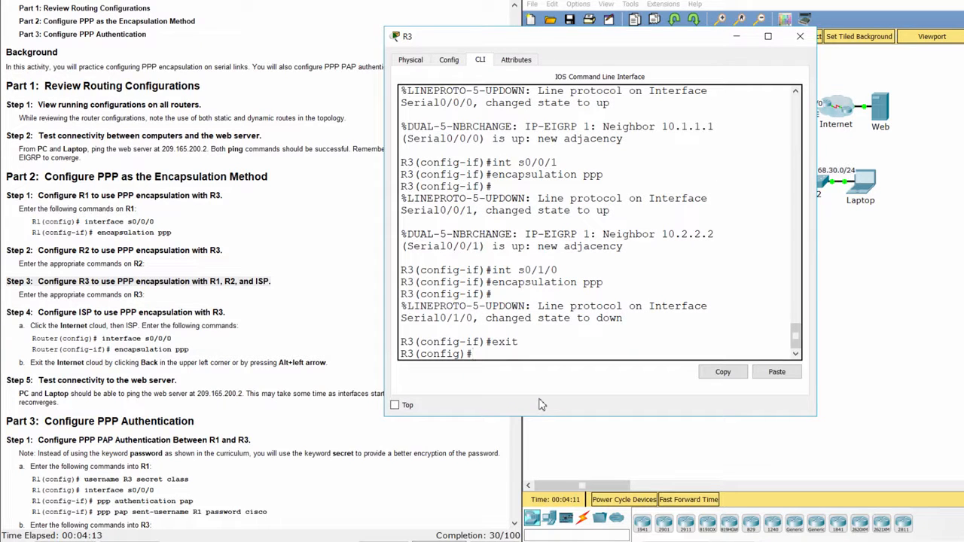
- Read Step 4 about ISP, then open the ISP router inside the Internet cloud
click(279, 354)
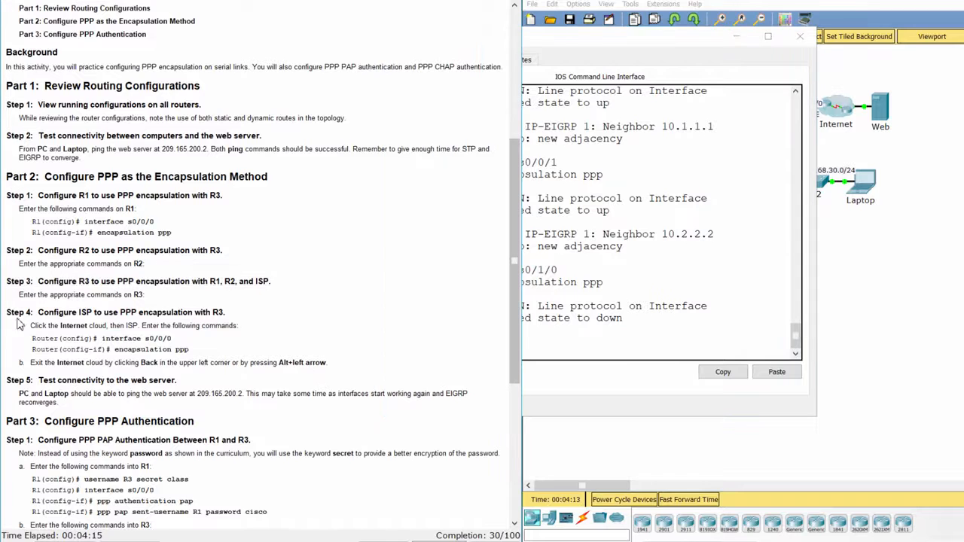
drag(7, 310, 359, 366)
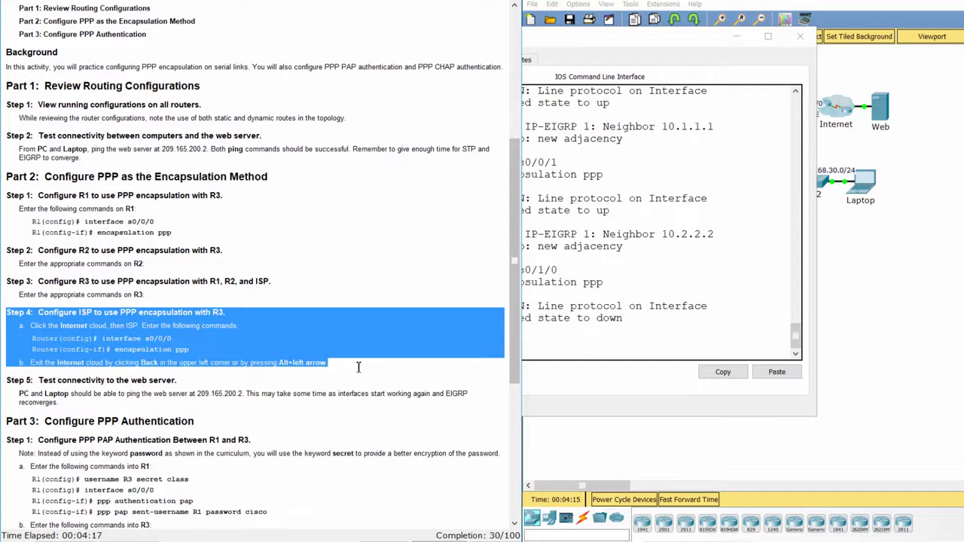
click(901, 300)
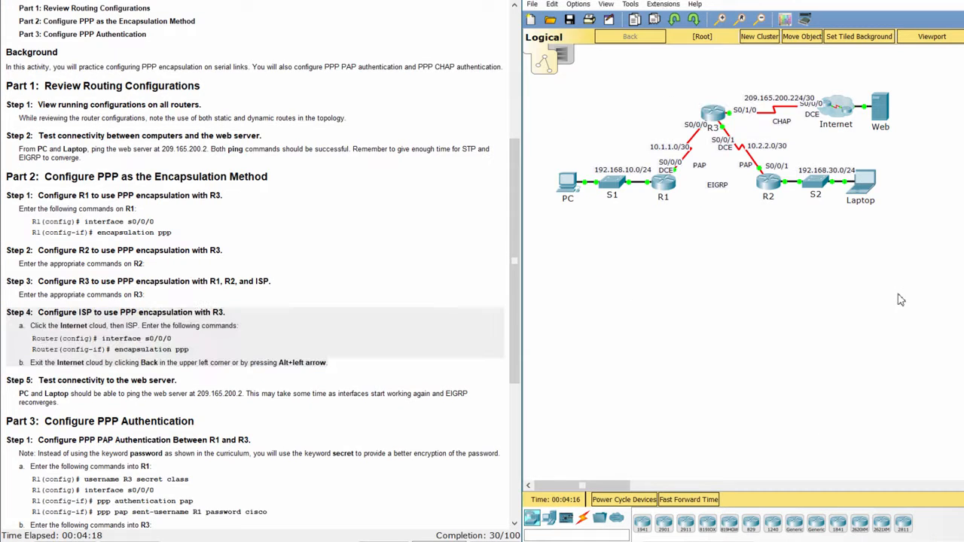
click(828, 127)
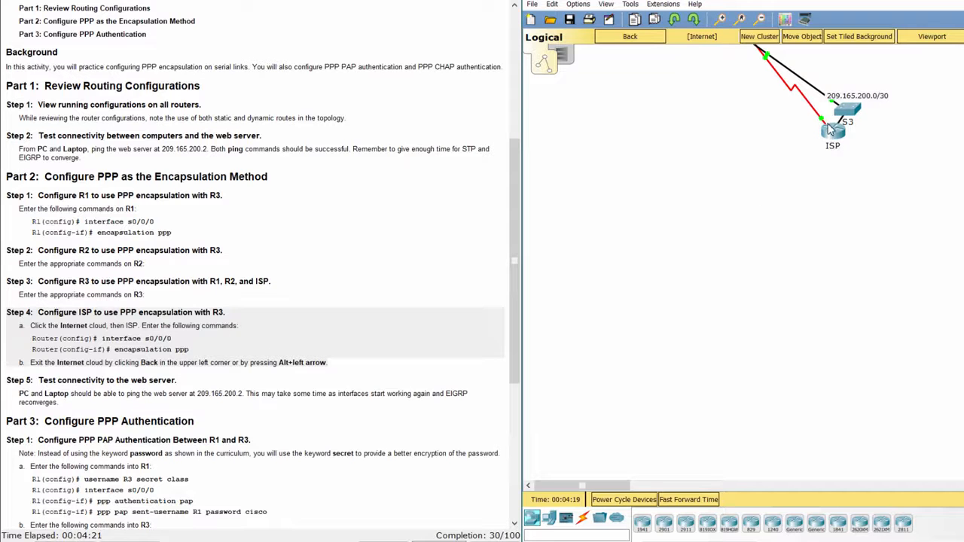
click(830, 128)
drag(562, 111, 588, 39)
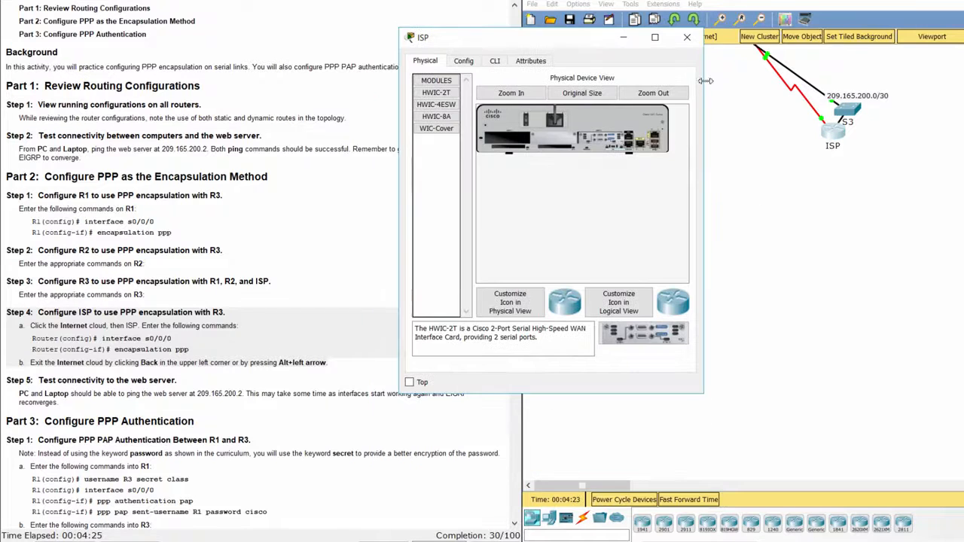
drag(706, 81, 817, 81)
- Enter global configuration mode in the ISP router's CLI
click(495, 61)
key(Return)
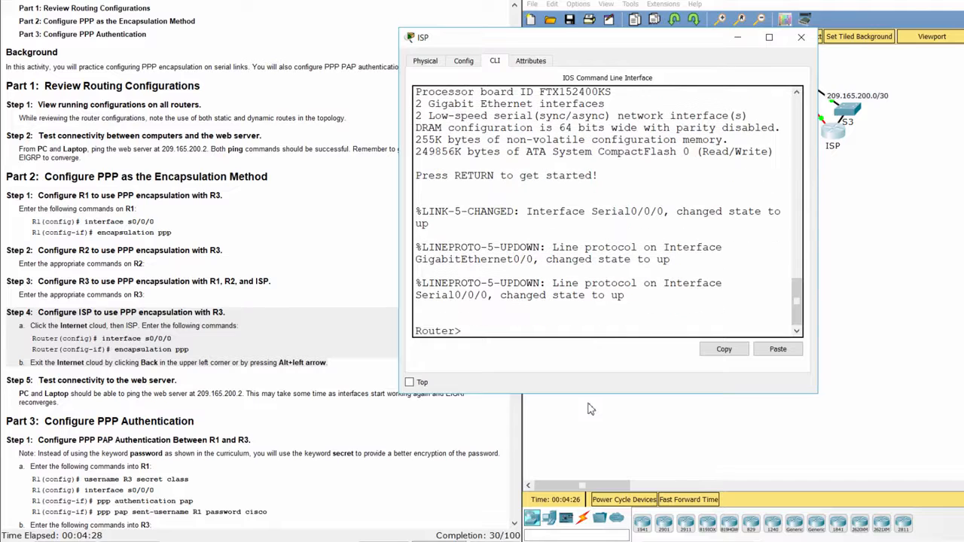
text(ena)
key(Return)
text(conf)
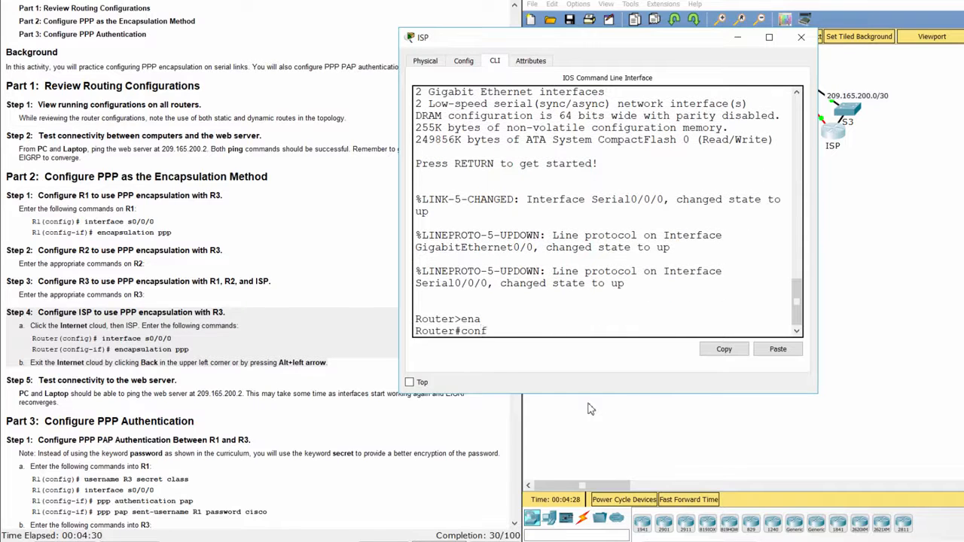
text( t)
key(Return)
- Set encapsulation ppp on ISP's Serial0/0/0, then review the Step 5 connectivity test
key(Return)
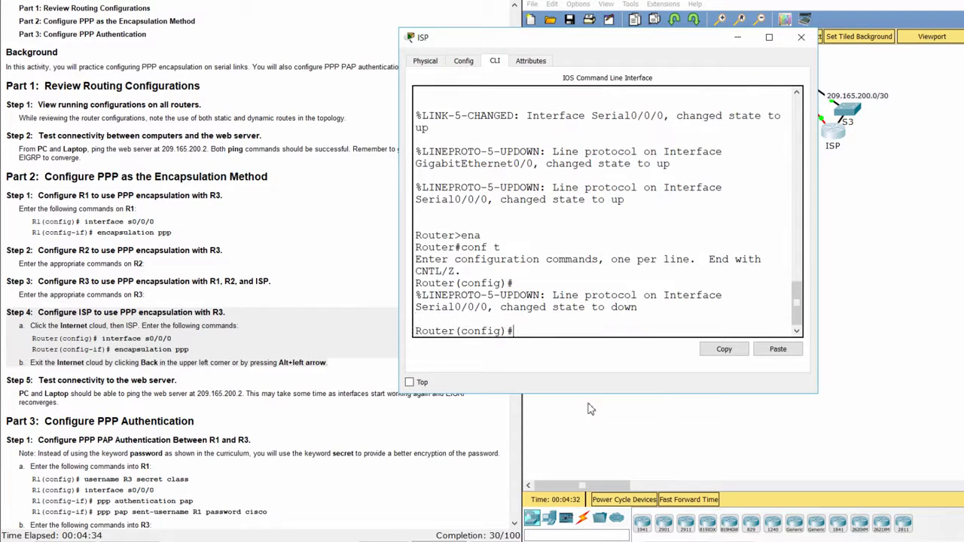
text(int s0/0/0)
key(Return)
text(er(config-if)#e)
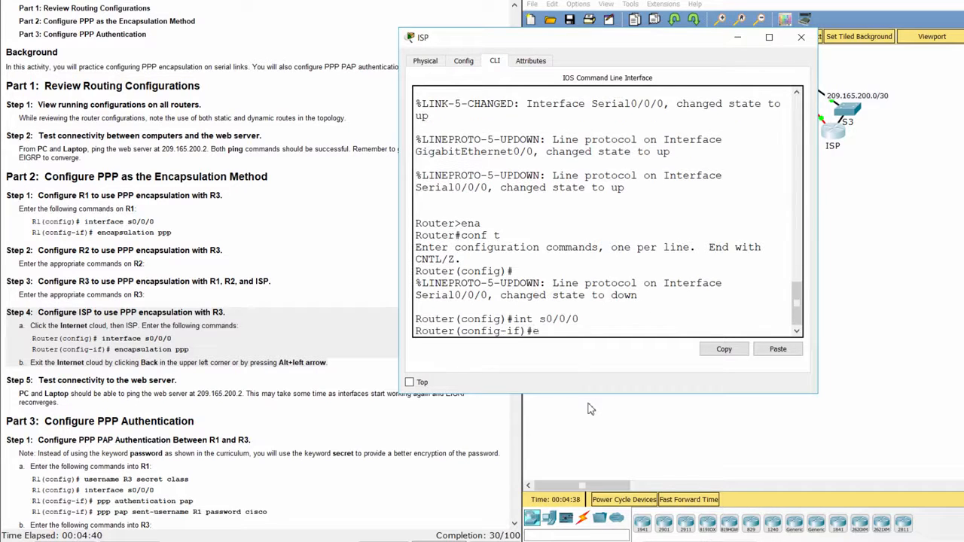
text(ncapsulation ppp)
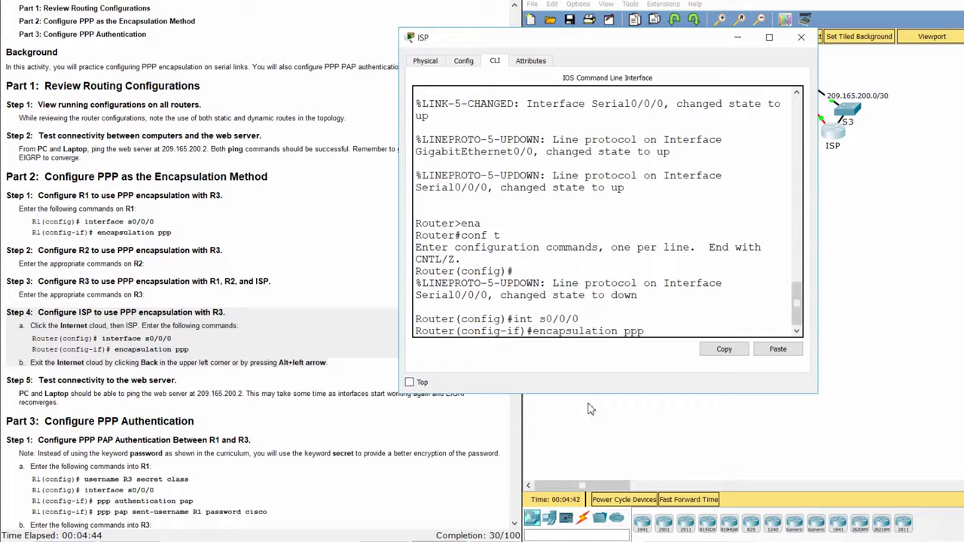
key(Return)
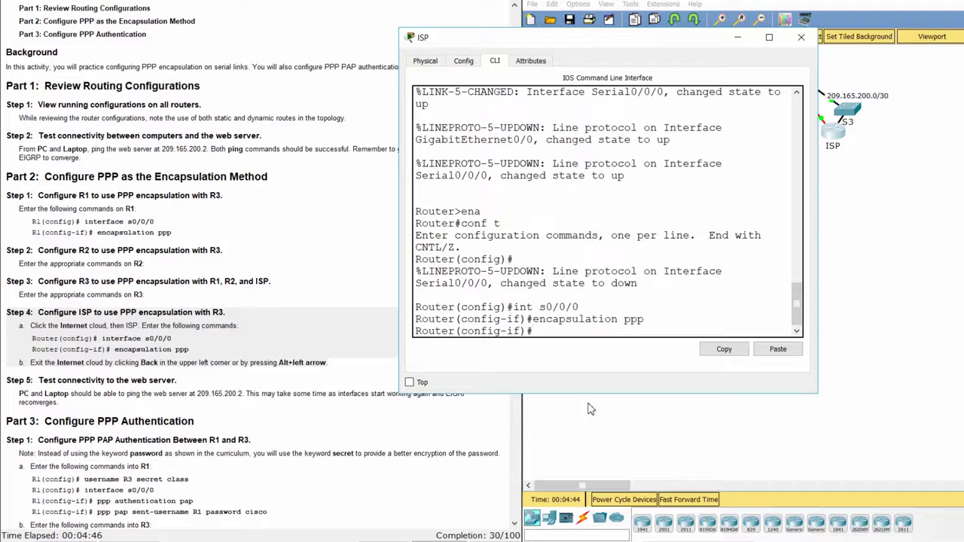
key(Return)
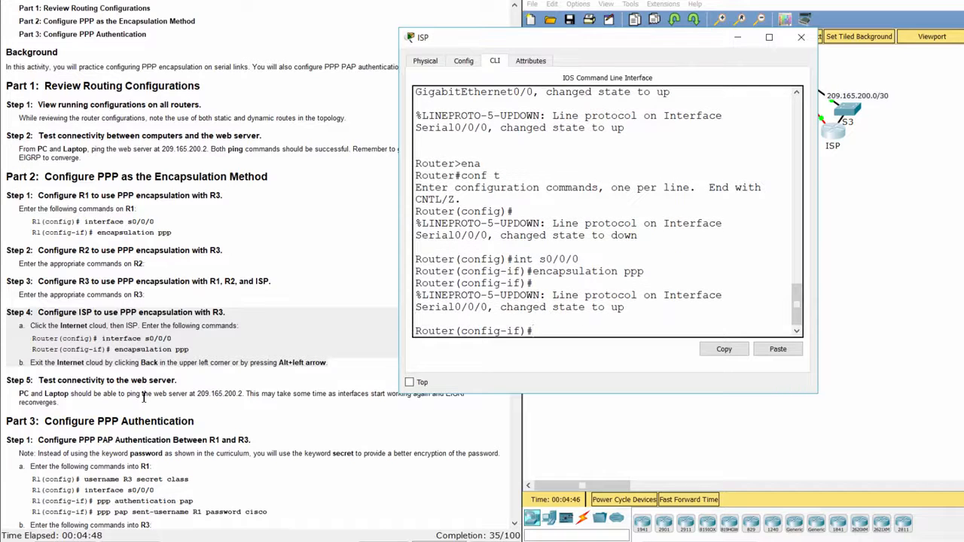
click(121, 403)
drag(6, 381, 148, 401)
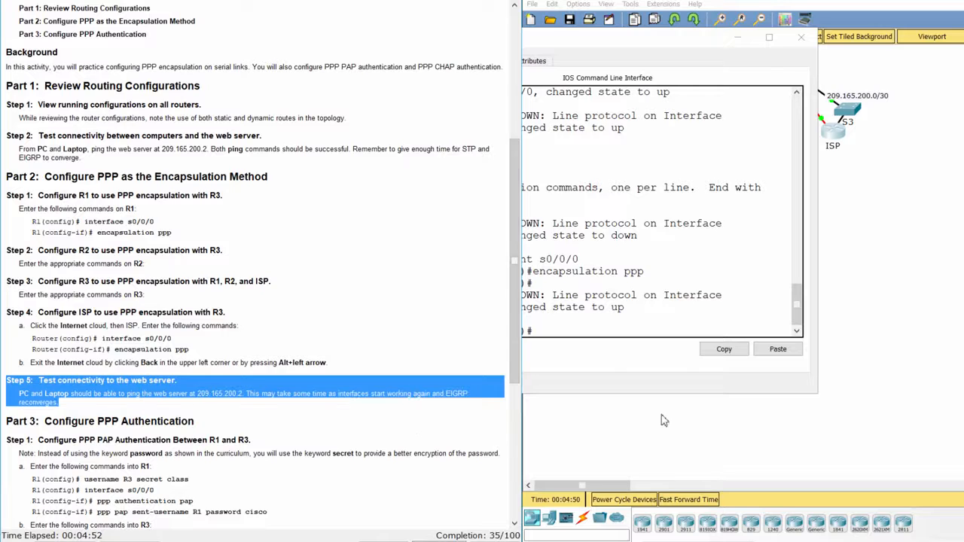
- Fast-forward simulation time, then re-run the PC's ping to 209.165.200.2
click(661, 420)
click(685, 502)
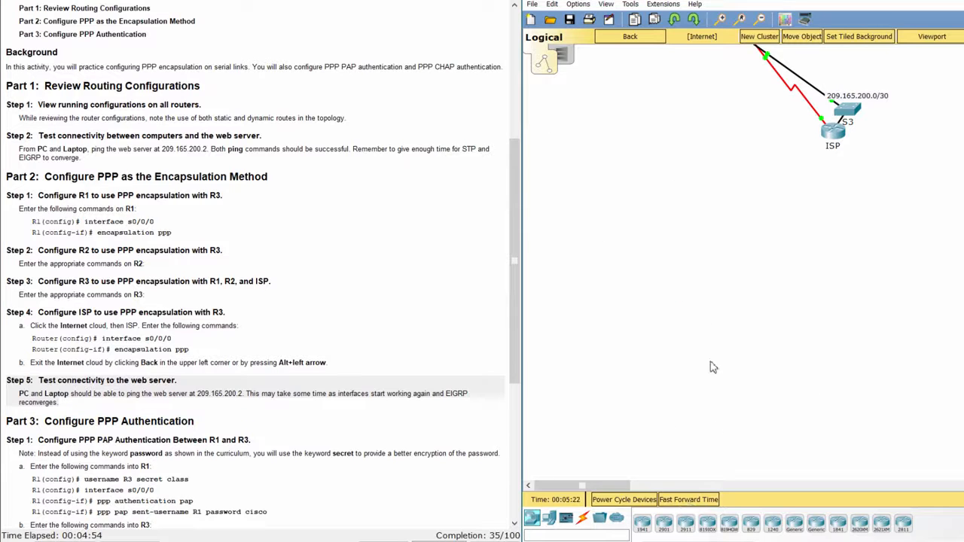
click(642, 38)
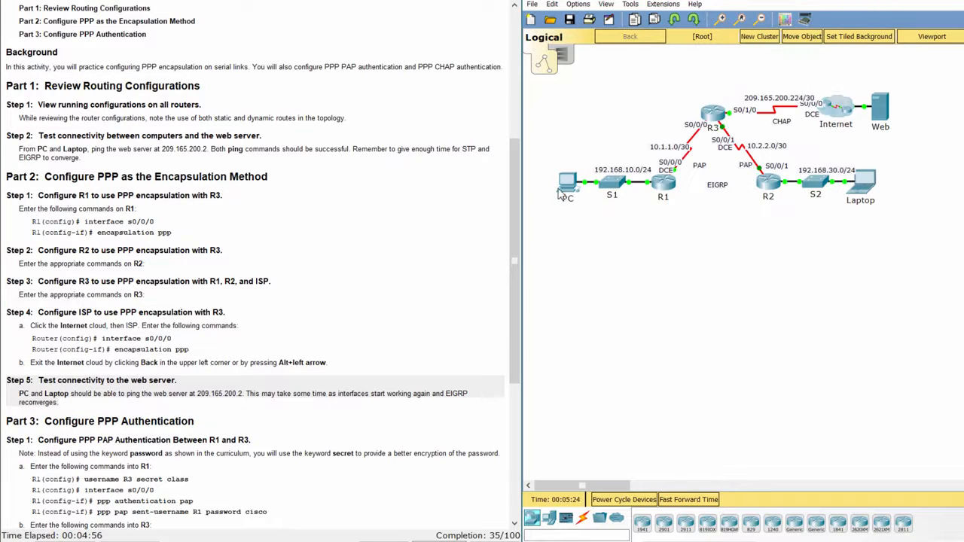
click(564, 184)
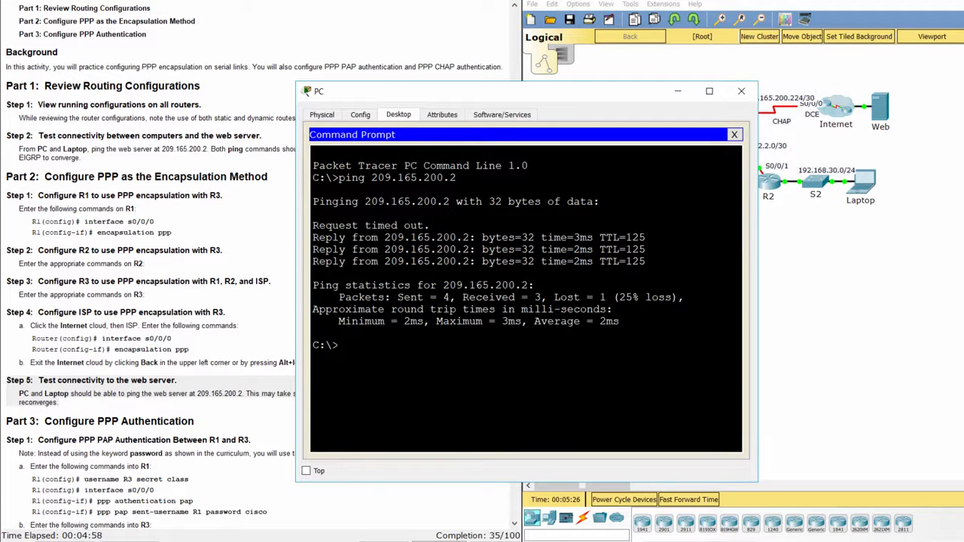
key(Up)
key(Return)
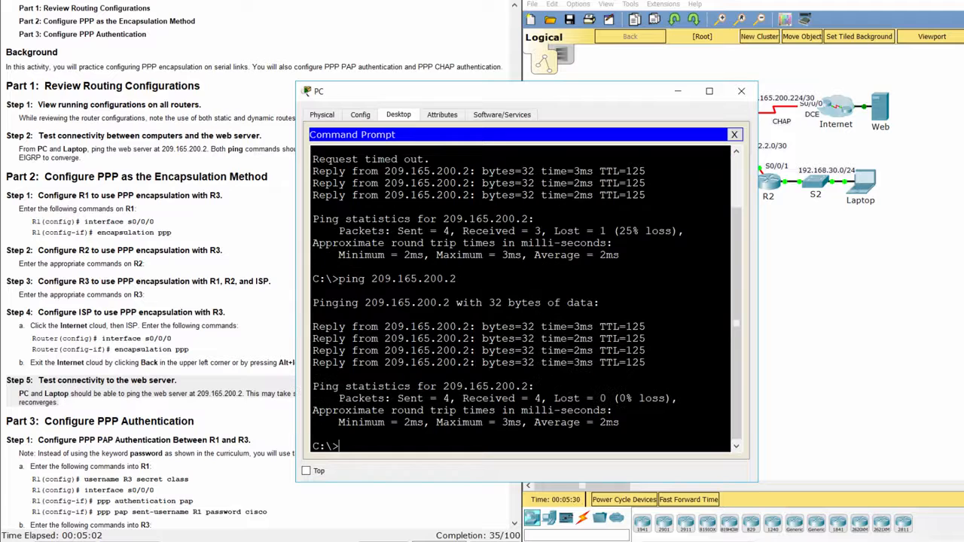
- Re-run the Laptop's ping to the web server at 209.165.200.2
click(872, 294)
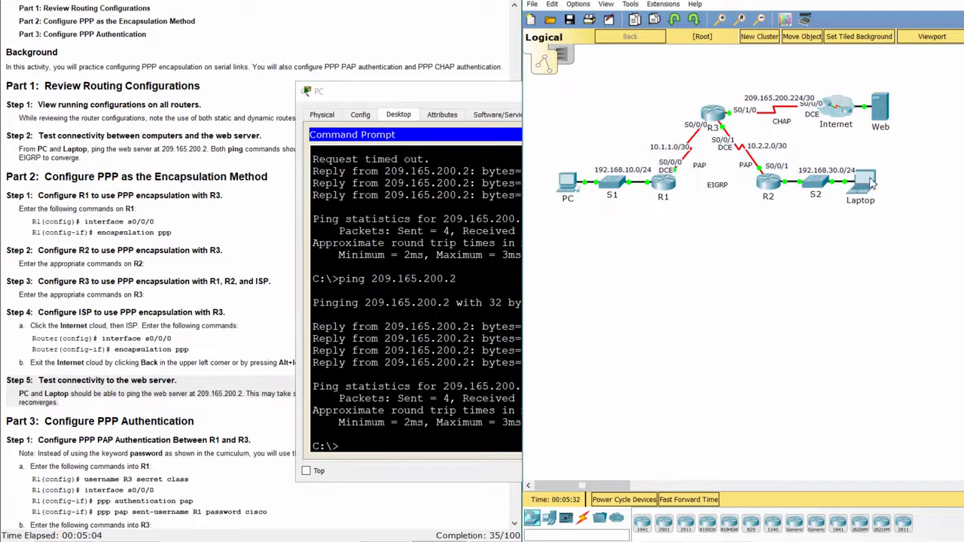
click(868, 179)
key(Up)
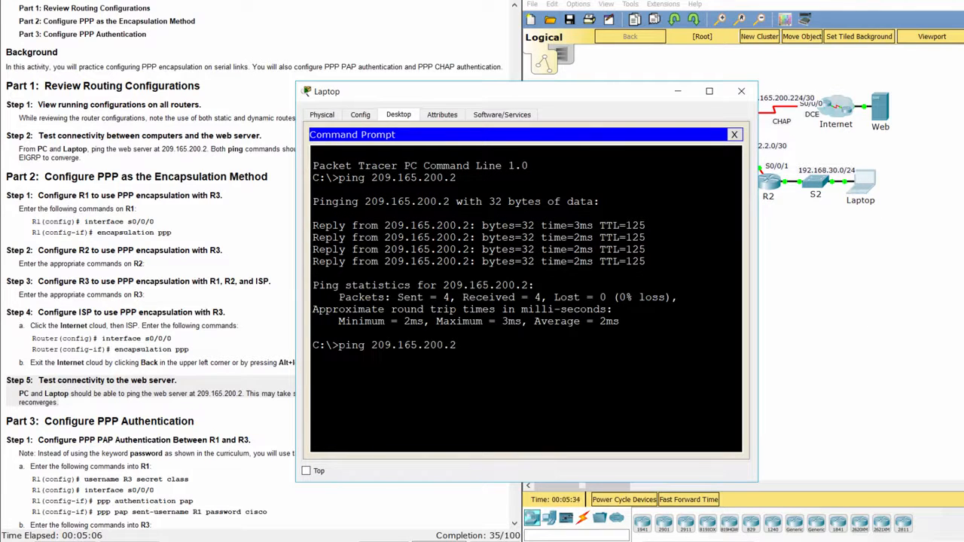
key(Return)
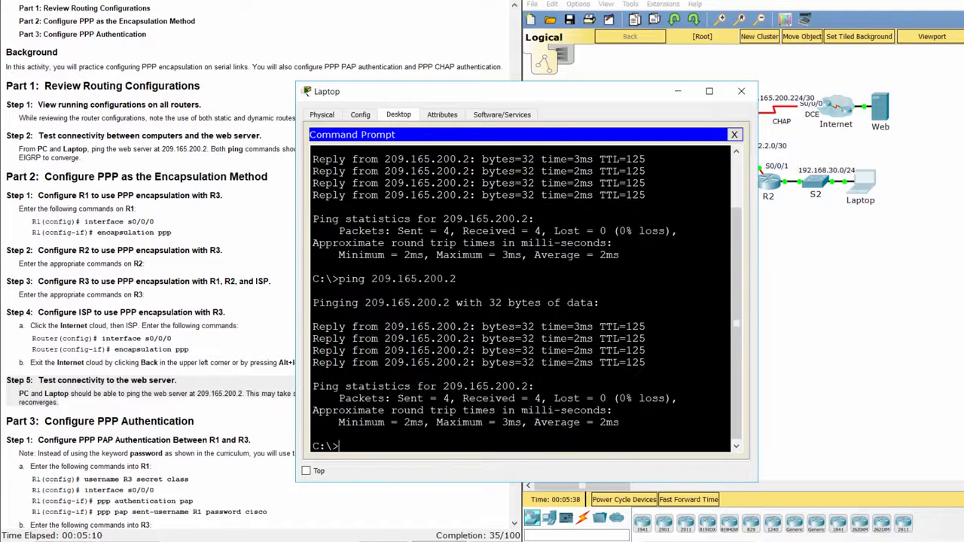
- Scroll the lab instructions to Part 3 and highlight the Step 1 PAP commands for R1
click(207, 413)
scroll(207, 413, down, 1)
scroll(207, 413, down, 4)
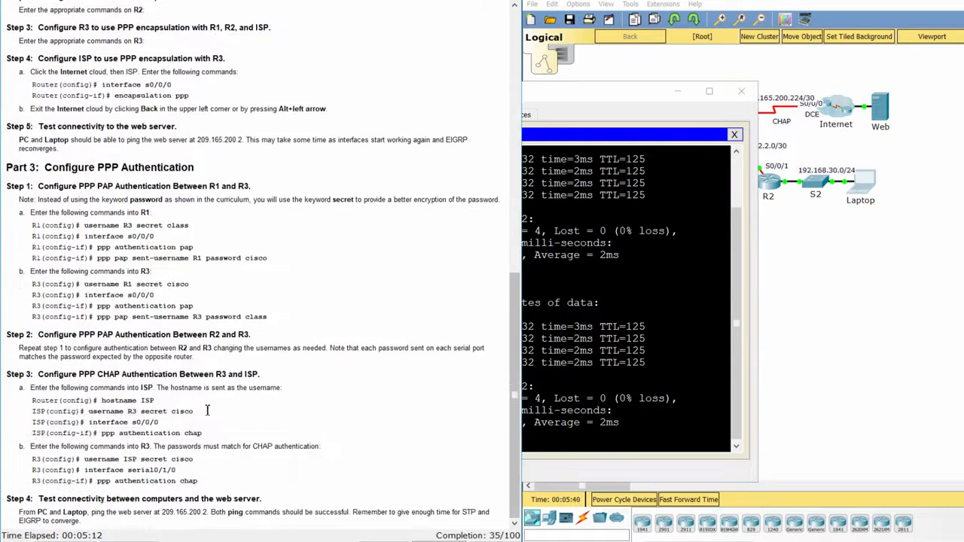
drag(12, 164, 195, 169)
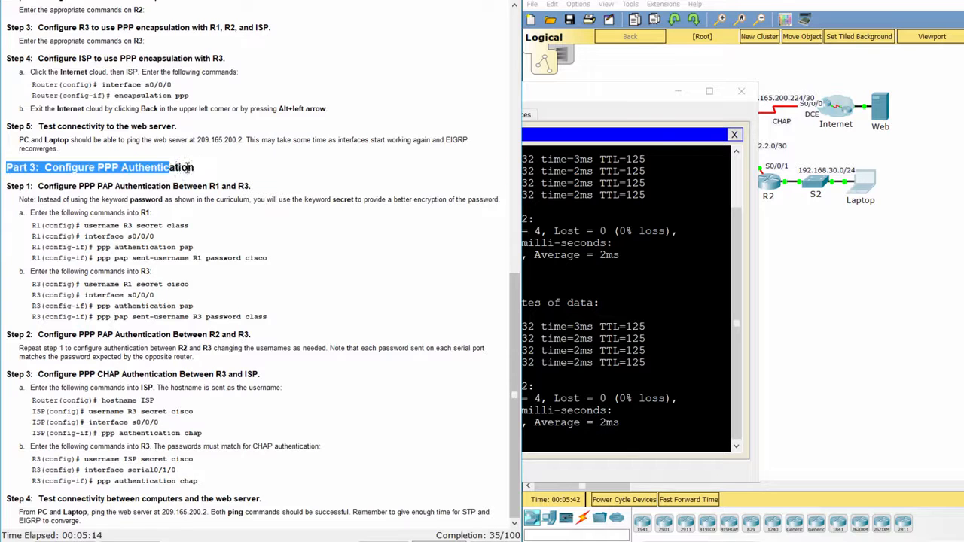
click(220, 186)
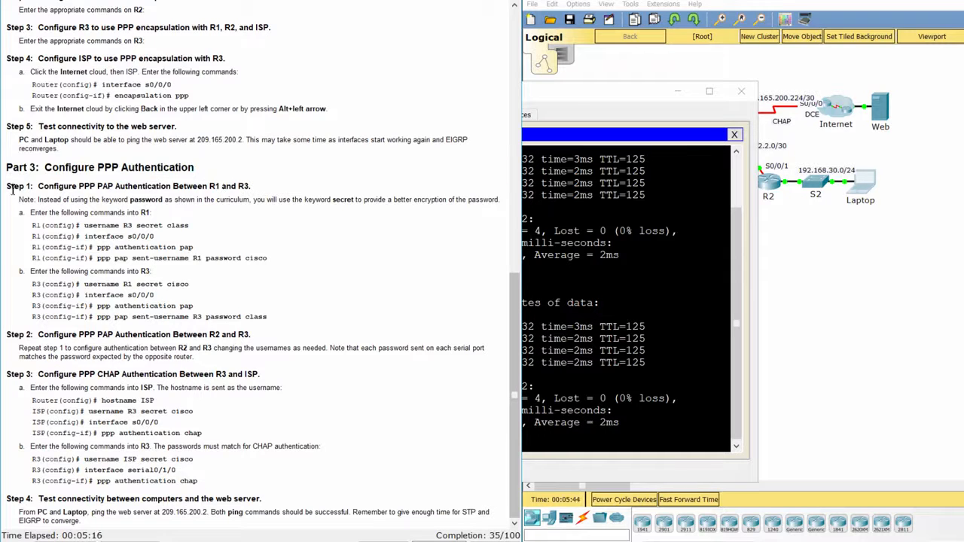
drag(7, 186, 278, 196)
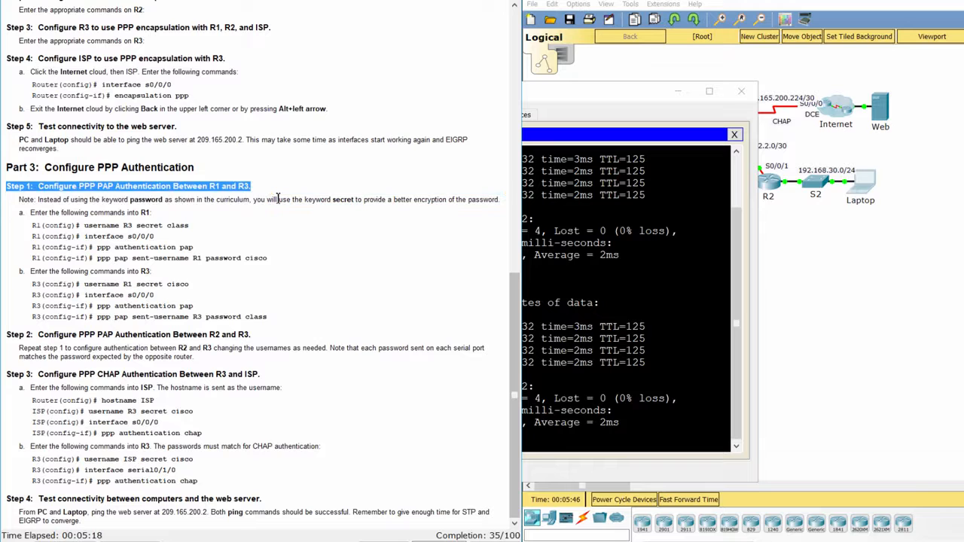
click(78, 224)
drag(9, 212, 269, 258)
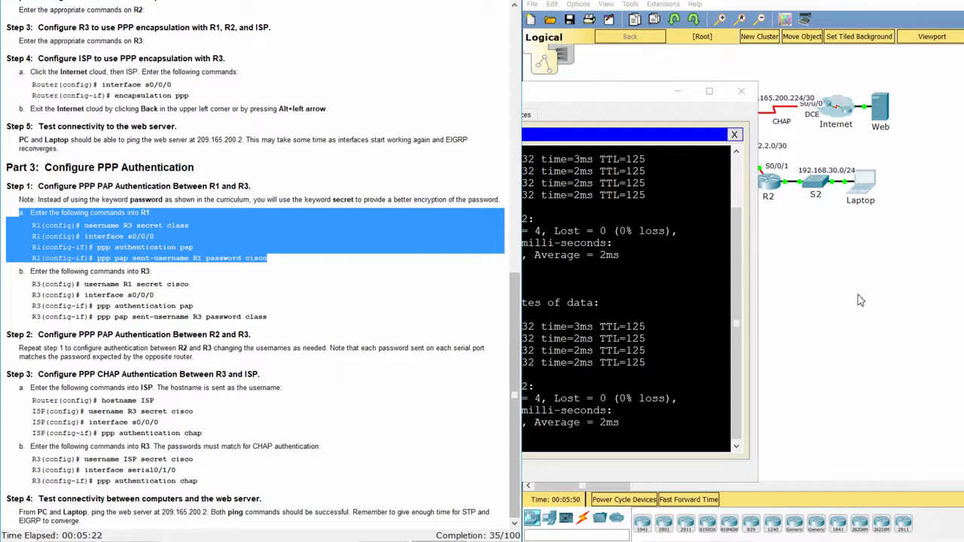
click(859, 298)
- On R1, add R3 as a local user with a secret password
click(655, 179)
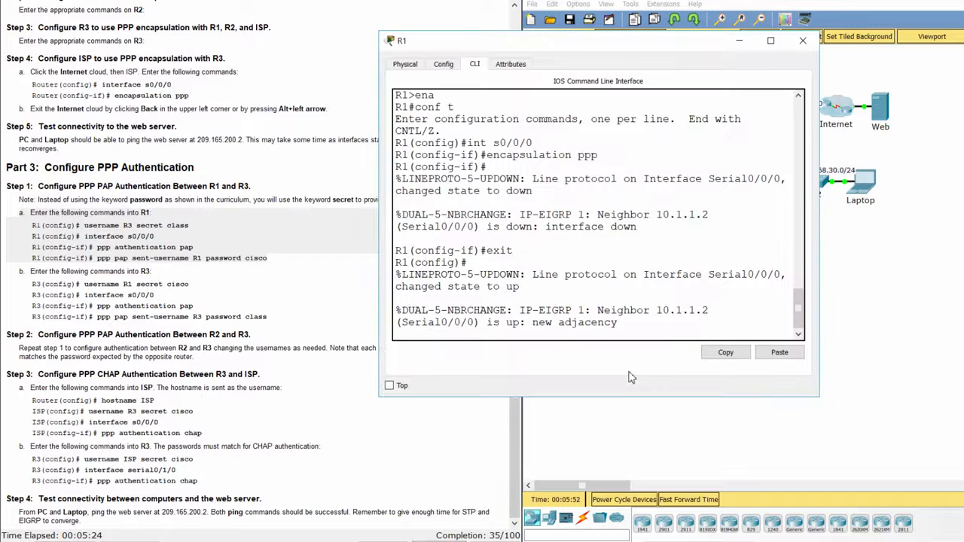
key(Return)
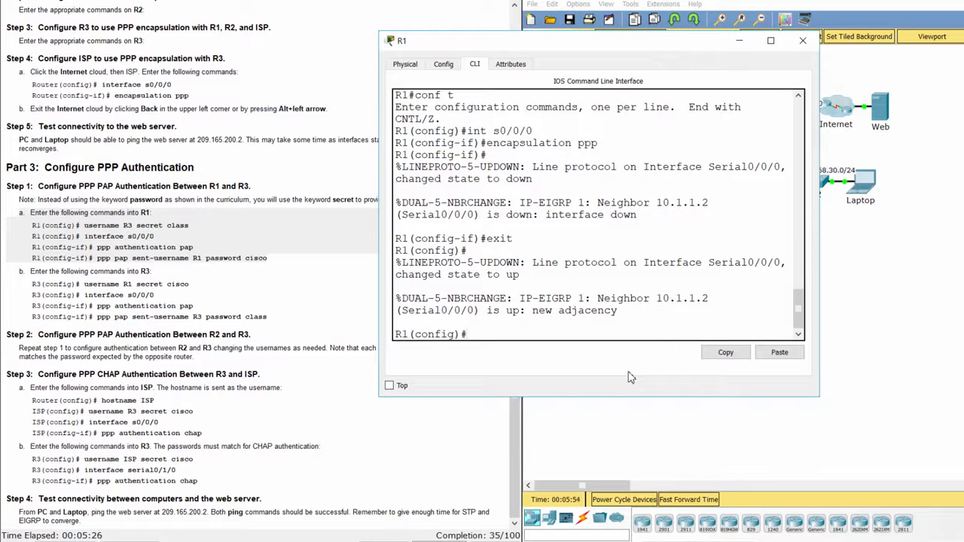
text(username R3 secret)
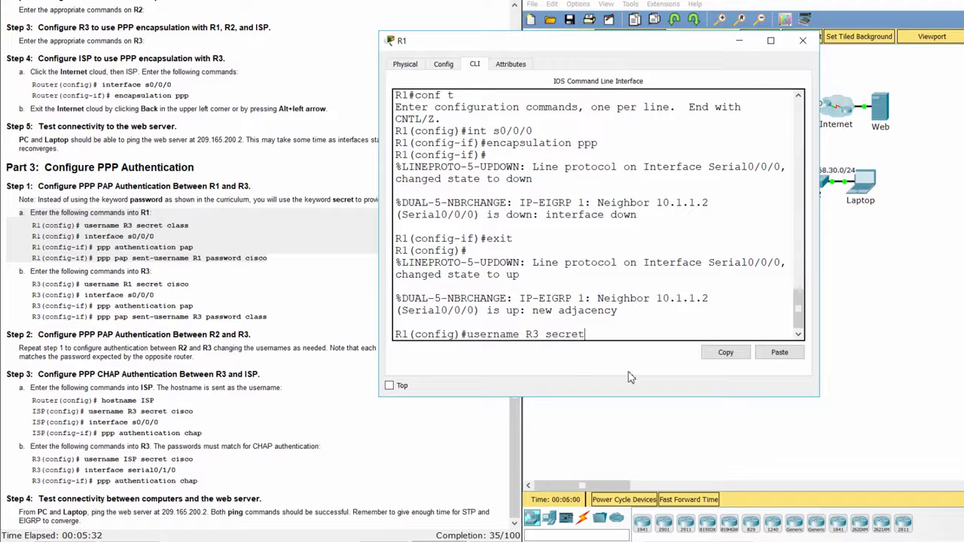
text( class)
key(Return)
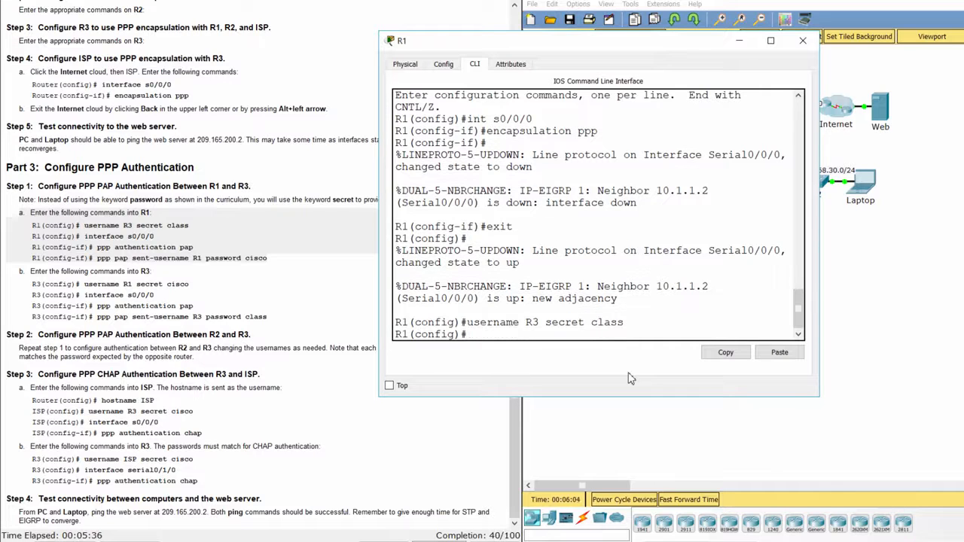
- Enable PAP on R1's Serial0/0/0 with sent-username R1, then highlight R3's commands in the instructions
text(int s0/0/0)
key(Return)
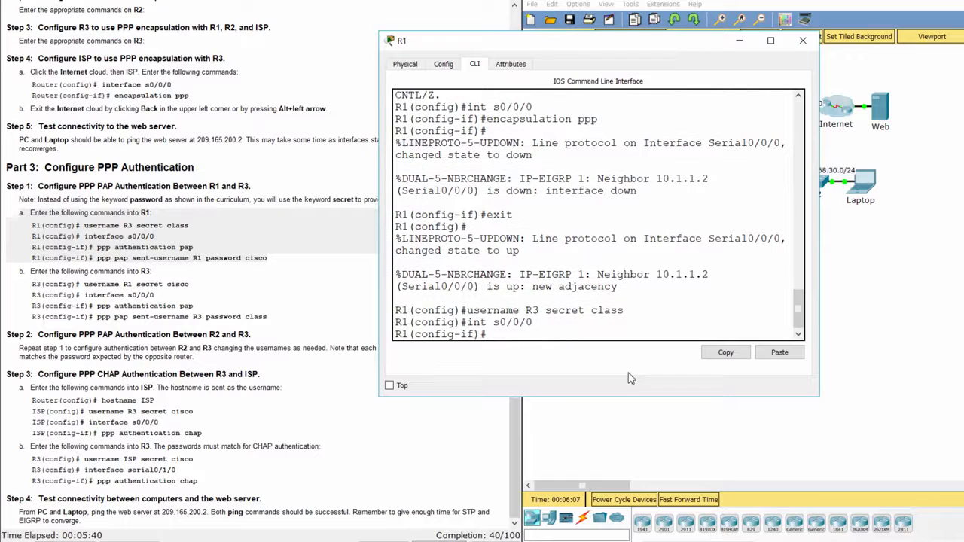
text(ppp authenticat)
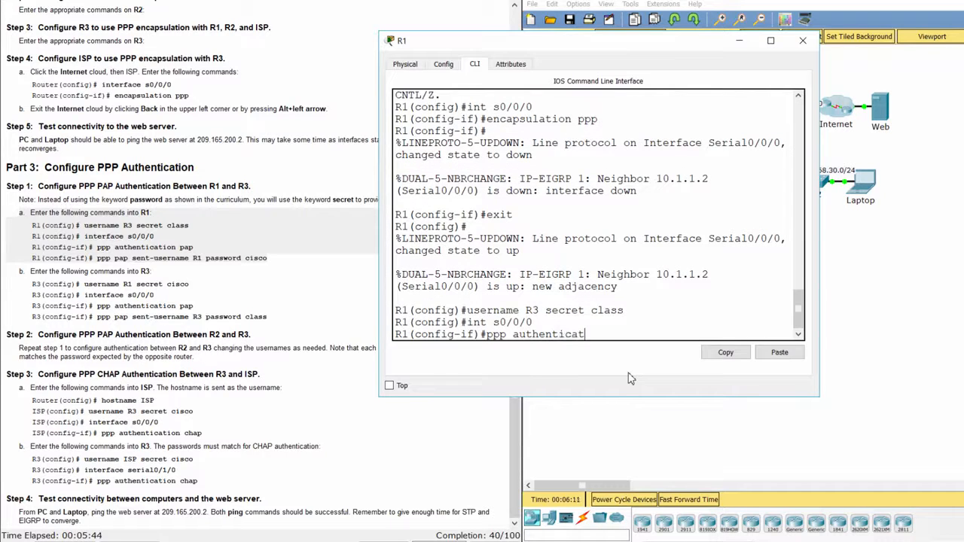
text(ion pap)
key(Return)
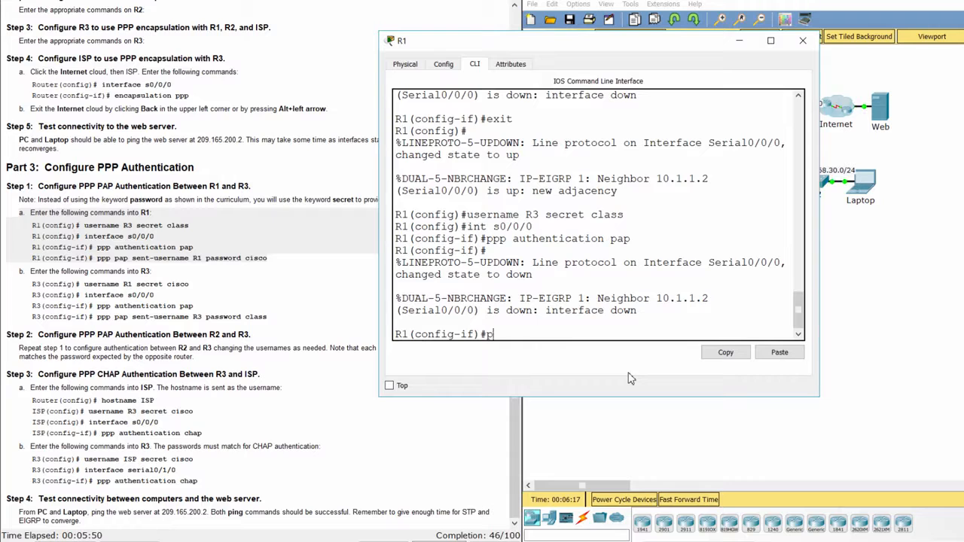
text(ppp pap sent-usern)
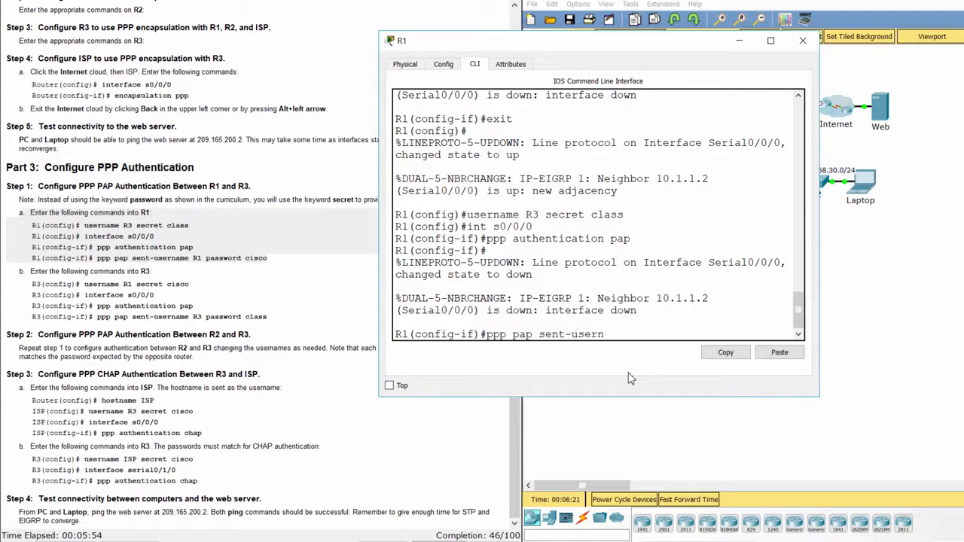
text(ame R1 password)
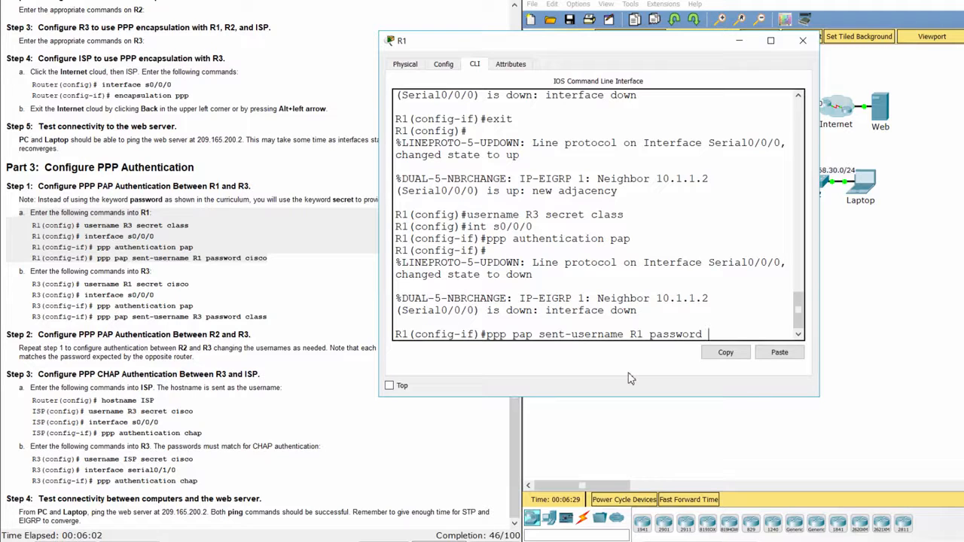
text( cisco)
key(Return)
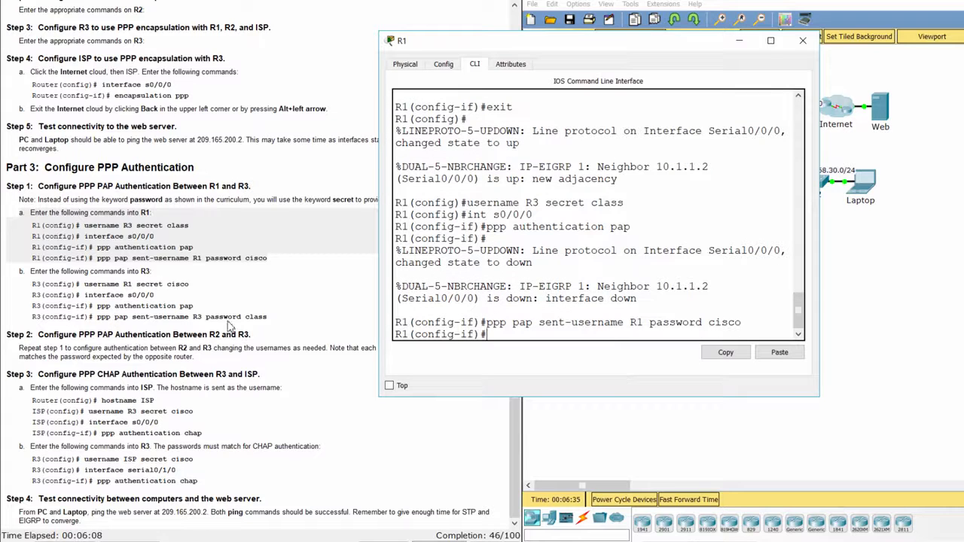
click(129, 293)
drag(31, 286, 279, 318)
- On R3, add R1 as a local user with a secret password
click(884, 319)
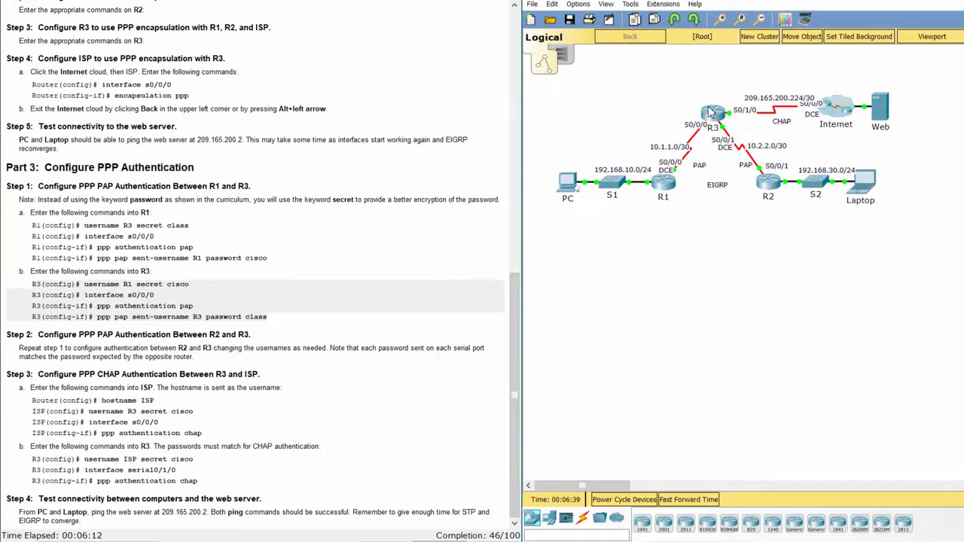
click(711, 113)
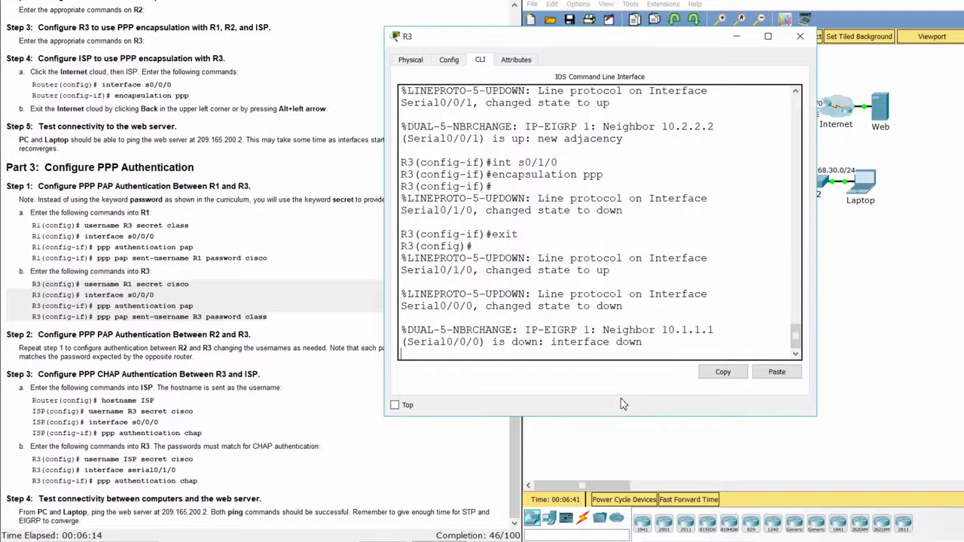
key(Return)
text(username)
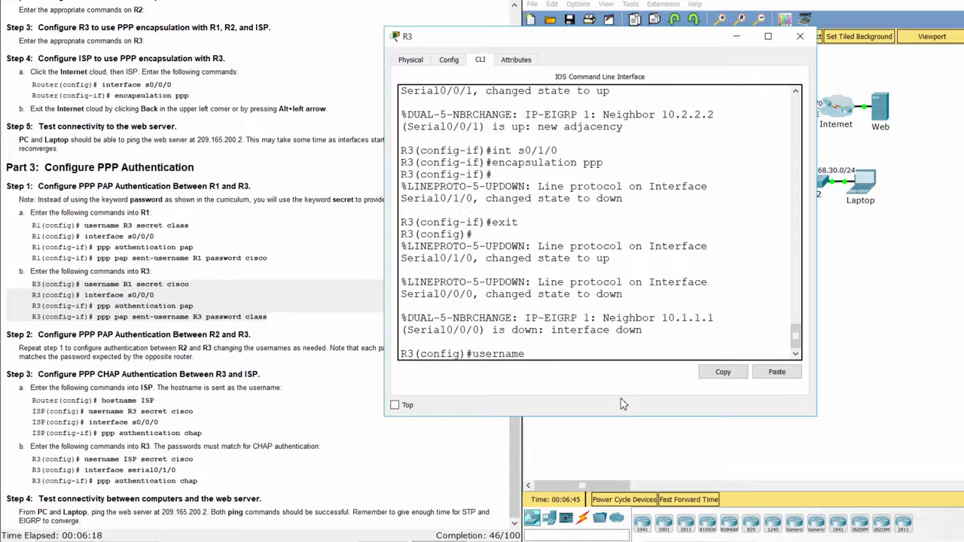
text( R1 secret cisco)
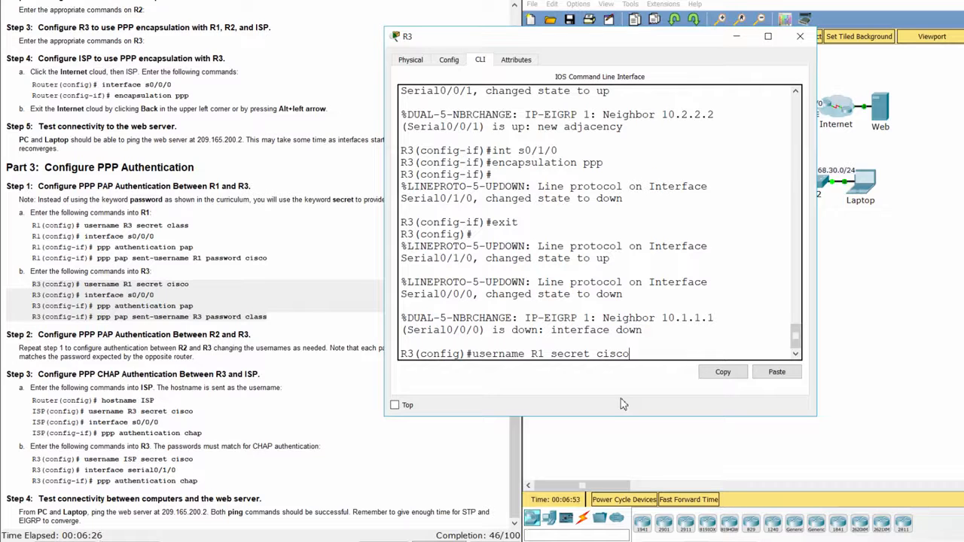
key(Return)
- Enable PAP on R3's Serial0/0/0 and send username R3 with its password
text(int s)
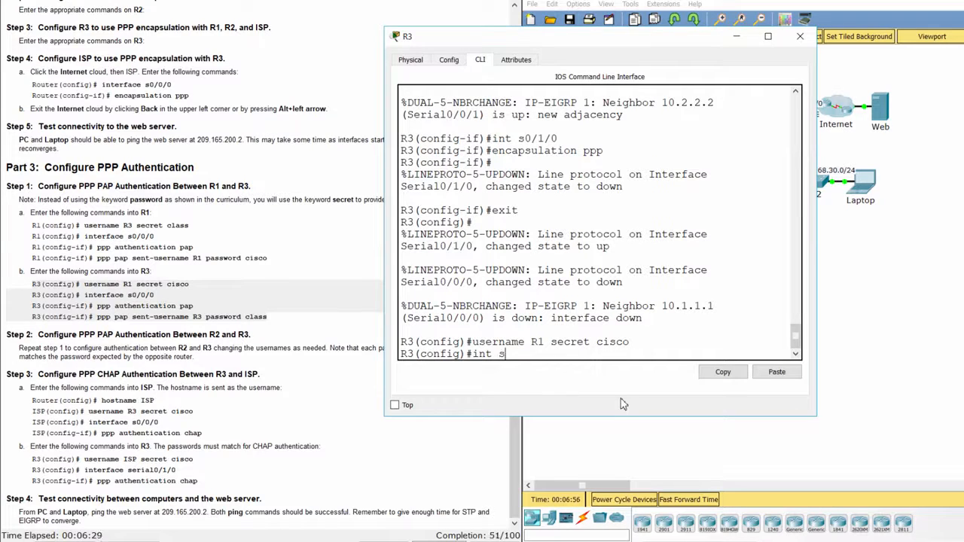
text(0/0/0)
key(Return)
text(p)
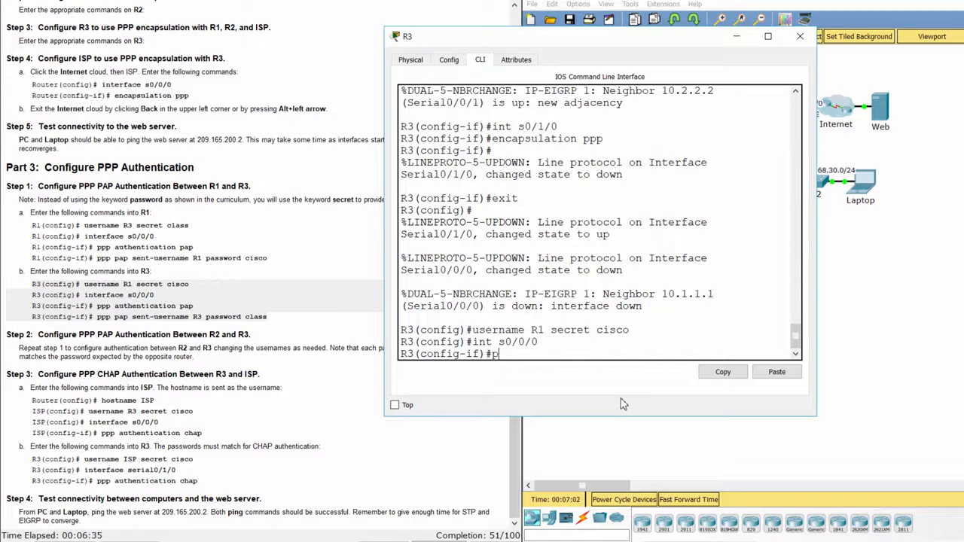
text(pp authentication)
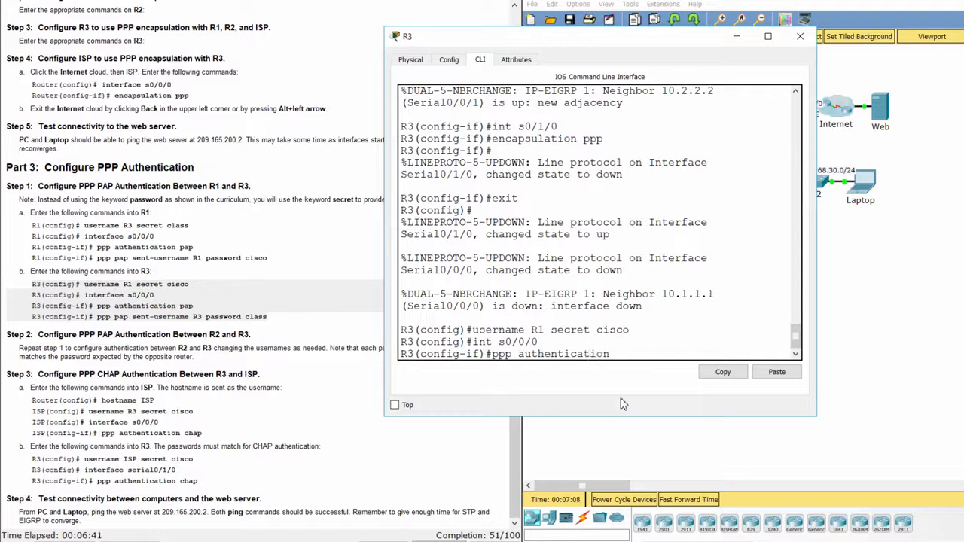
text( pap)
key(Return)
text(ppp)
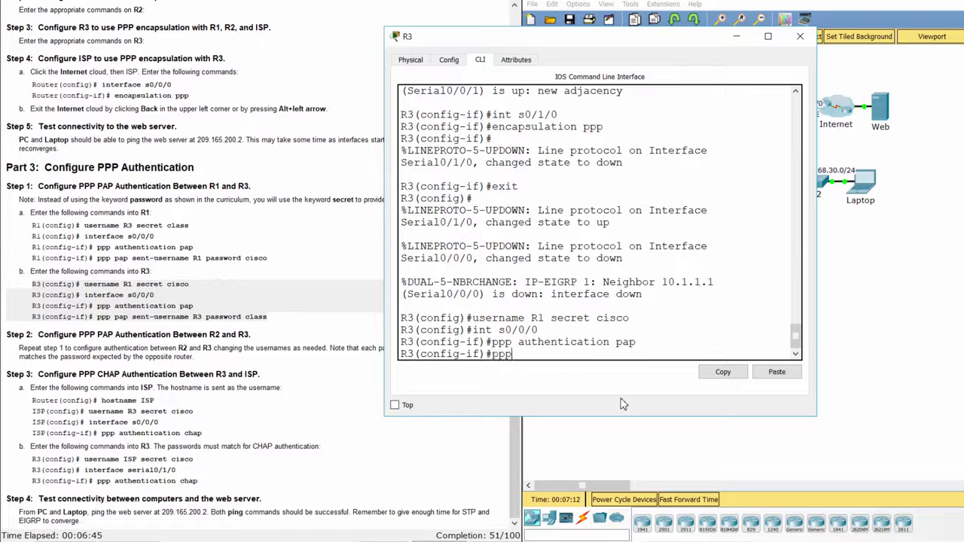
text( pap sent-us)
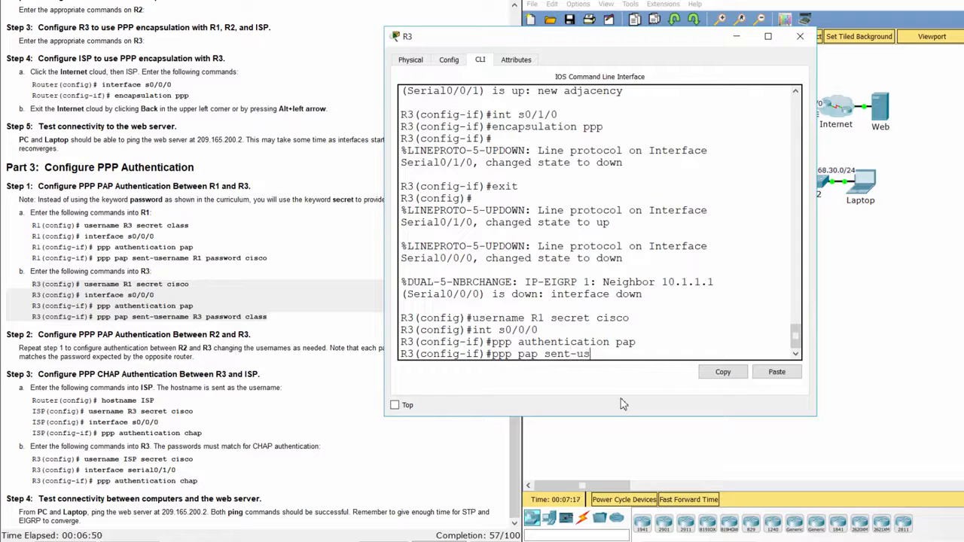
text(ername R3 passwo)
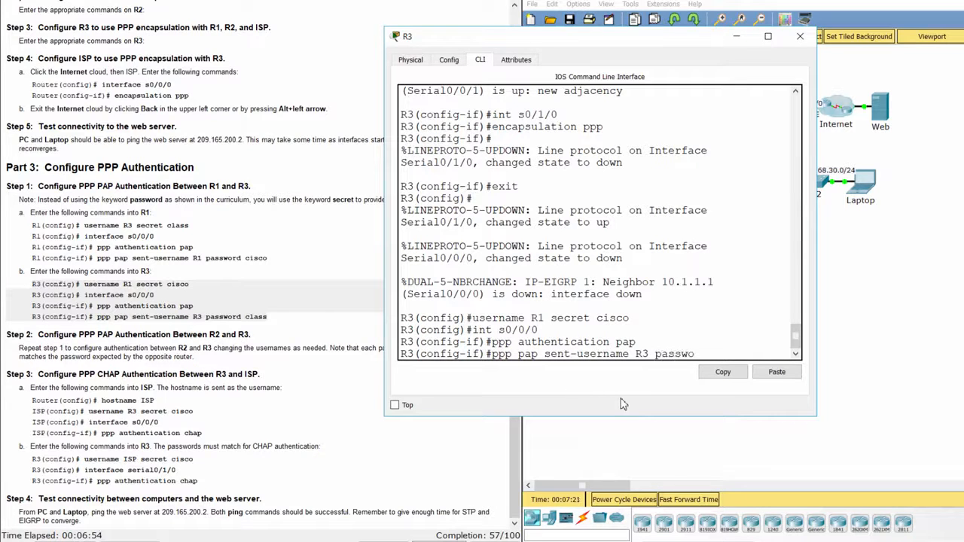
text(rd class)
key(Return)
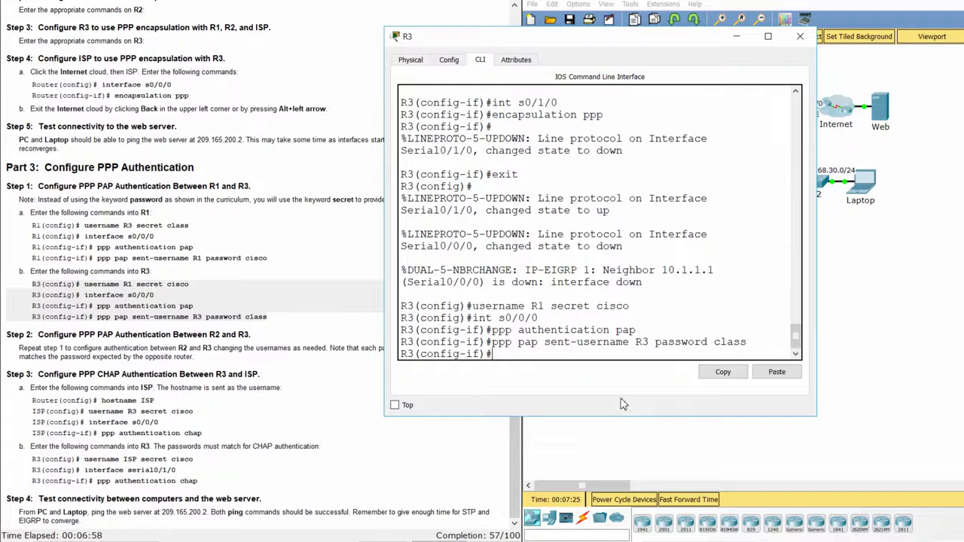
- Refresh R3's prompt to confirm the link to R1 is back up
click(347, 384)
click(580, 325)
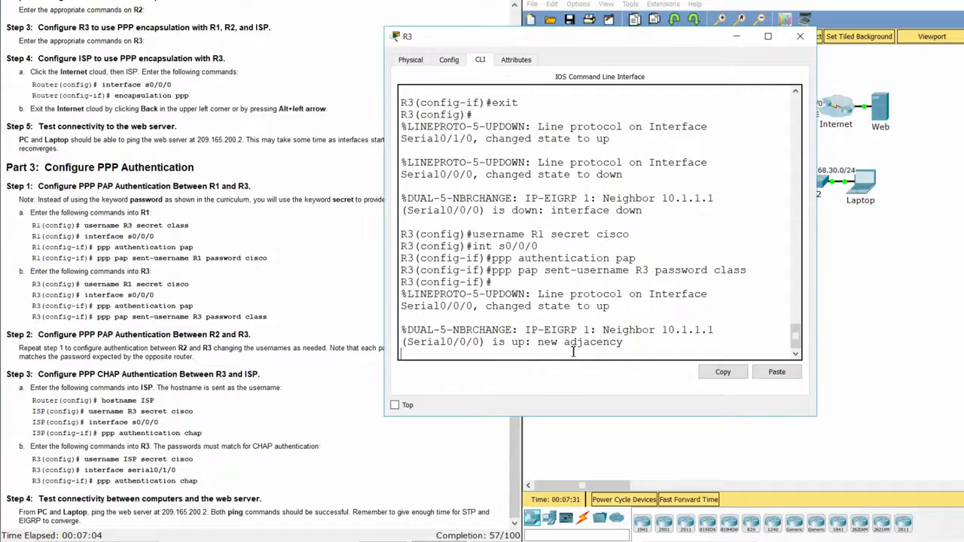
key(Return)
- Read the Step 2 heading and paragraph in the instructions, then close R3's console
click(160, 315)
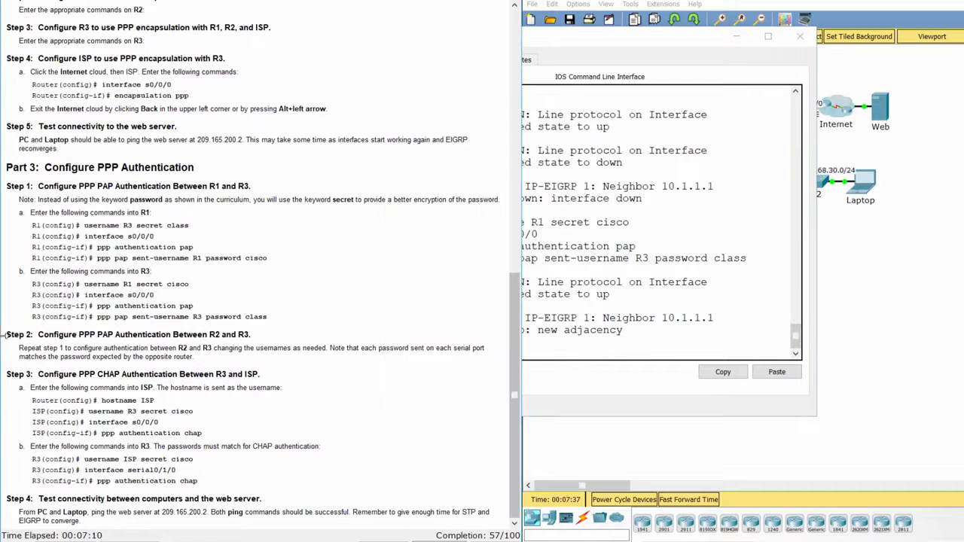
drag(7, 333, 265, 332)
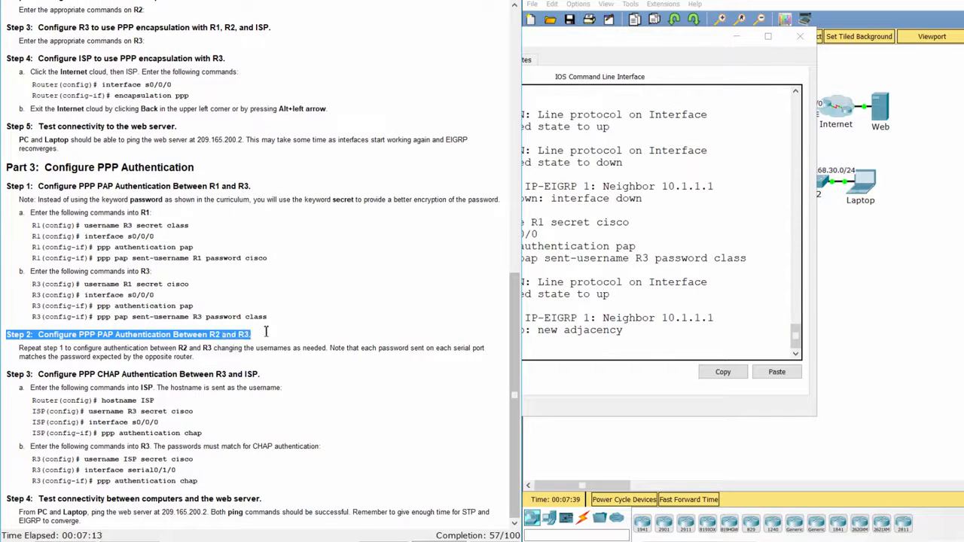
click(265, 343)
drag(15, 347, 218, 354)
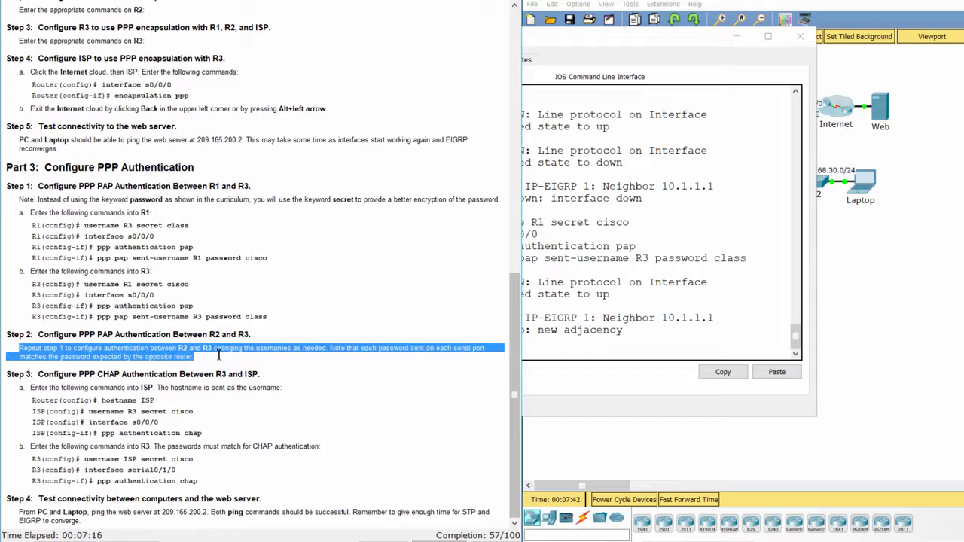
click(703, 450)
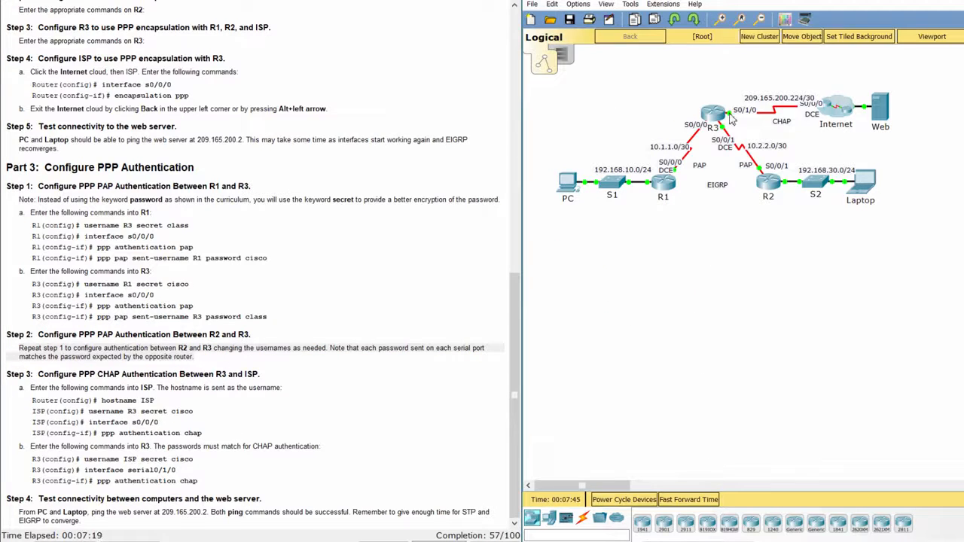
- On R2, add R3 as a local user with a secret password
click(776, 190)
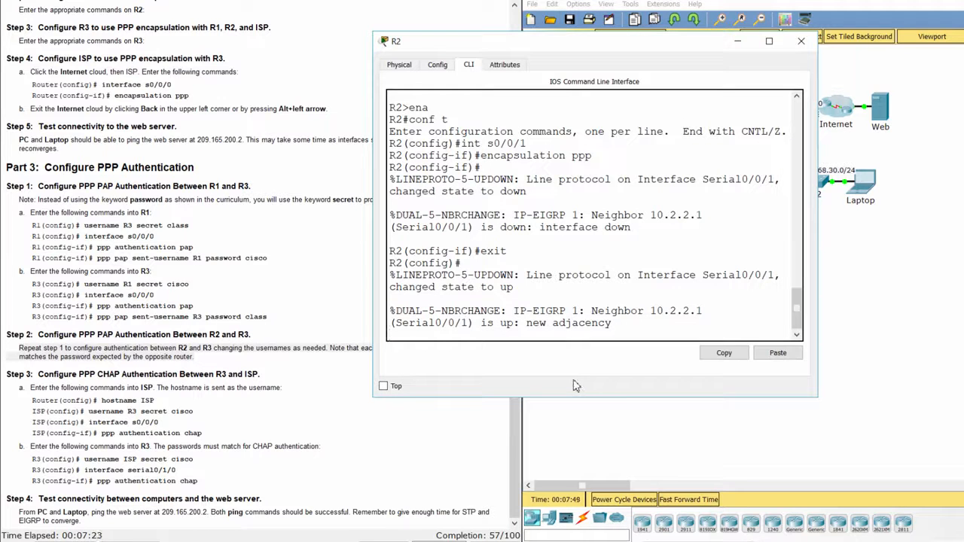
key(Return)
text(user)
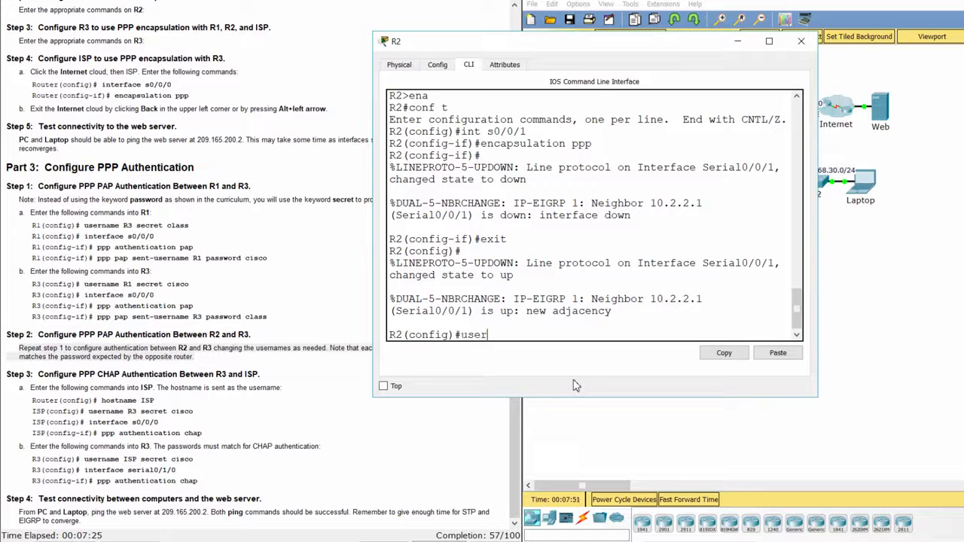
text(name R3 secret class)
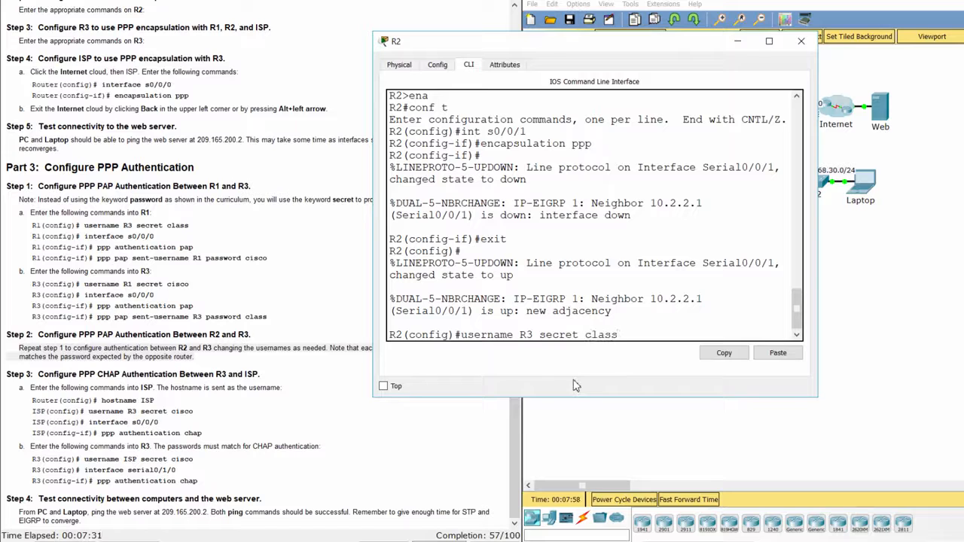
key(Return)
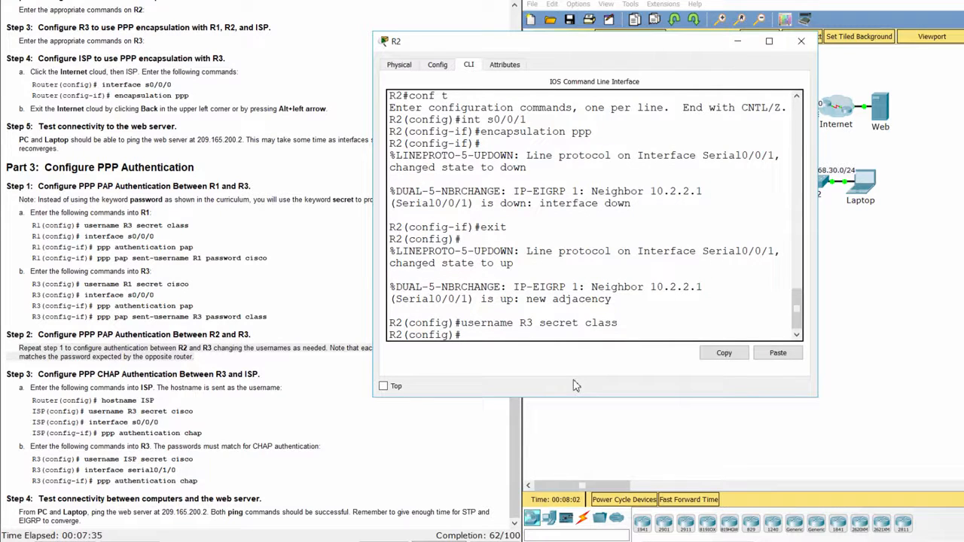
- Enable PAP authentication on R2's Serial0/0/1
text(int s0/0/1)
key(Return)
text(p )
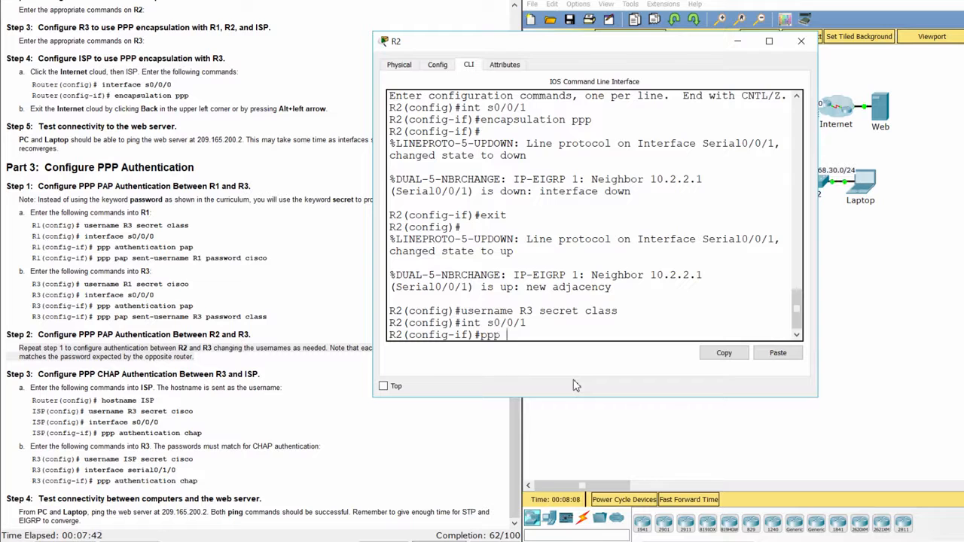
text(authentication pap)
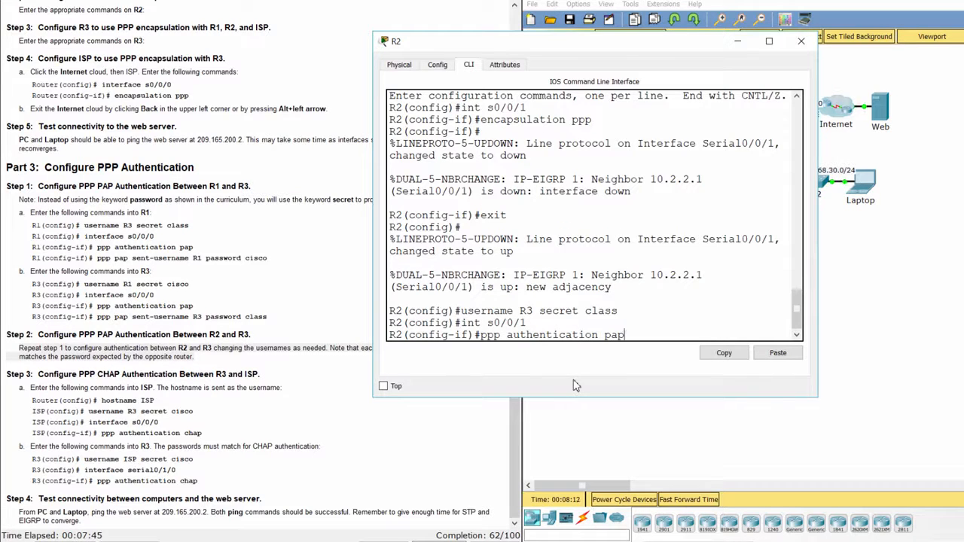
key(Return)
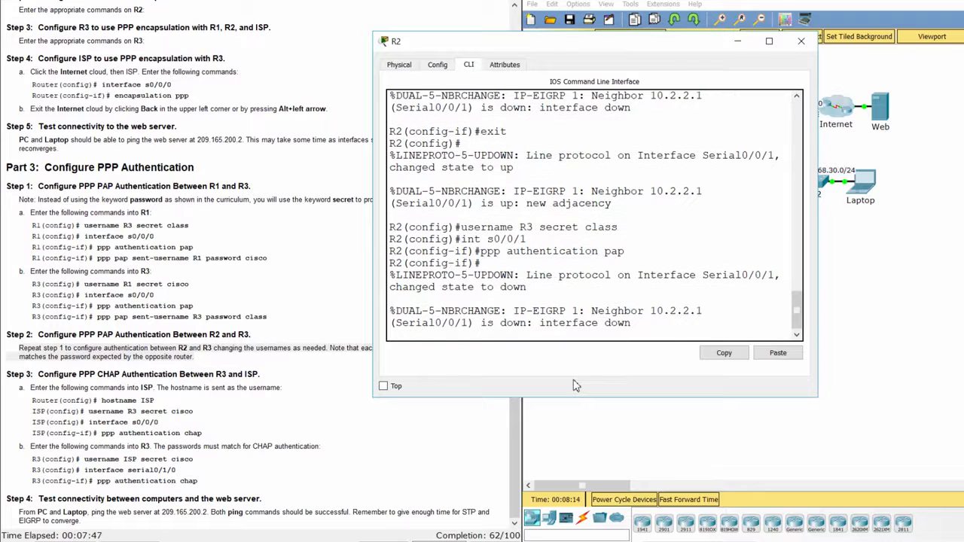
key(Return)
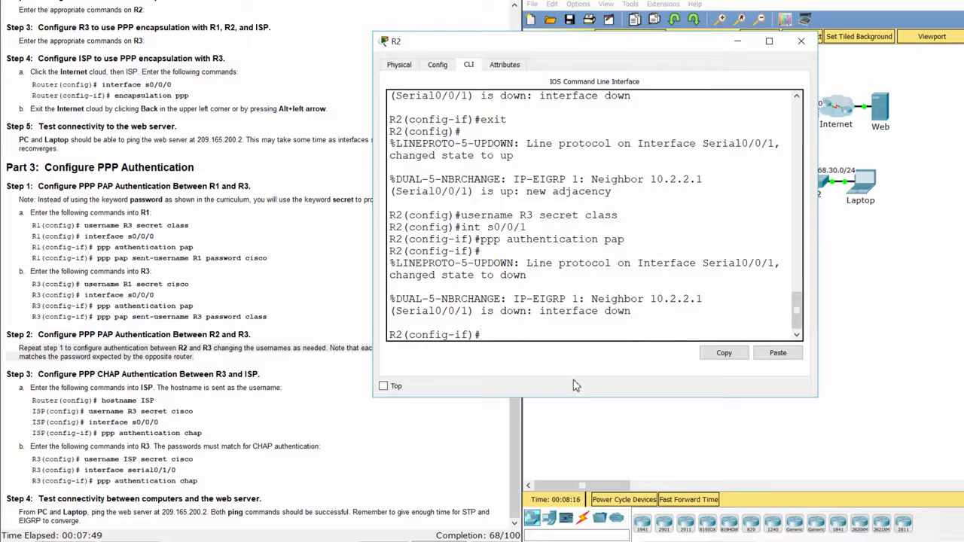
- Set R2's PAP sent-username to R2 with its password
text(ppp pap sent-username)
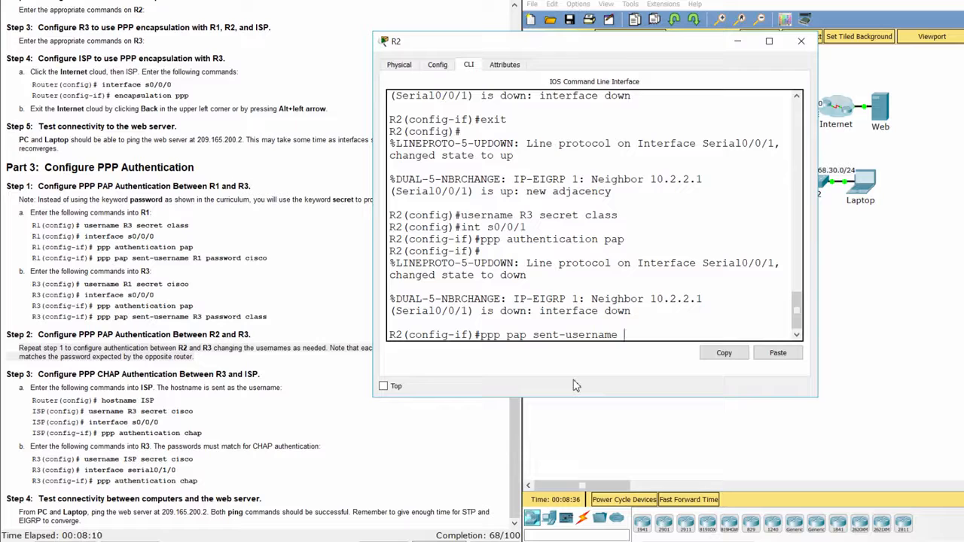
text(R2 password cisco)
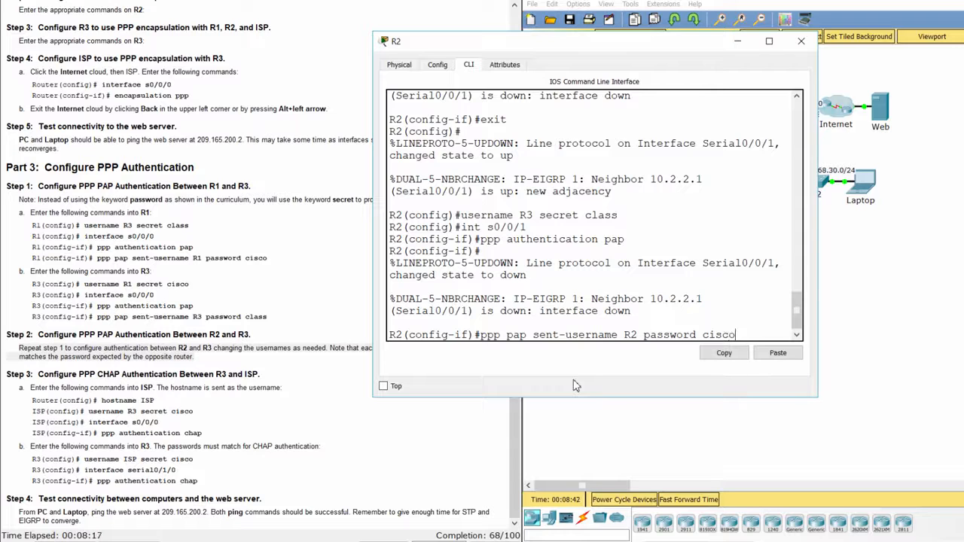
key(Return)
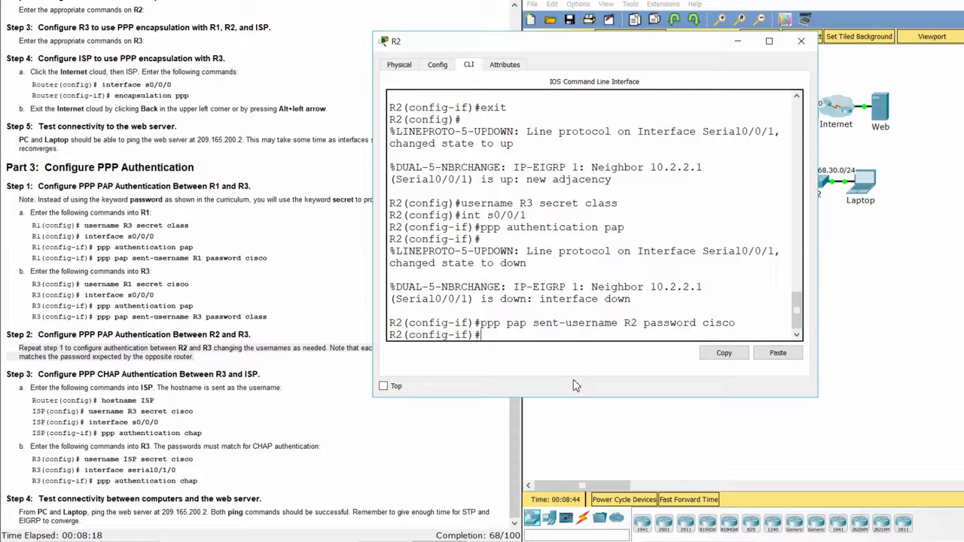
click(827, 363)
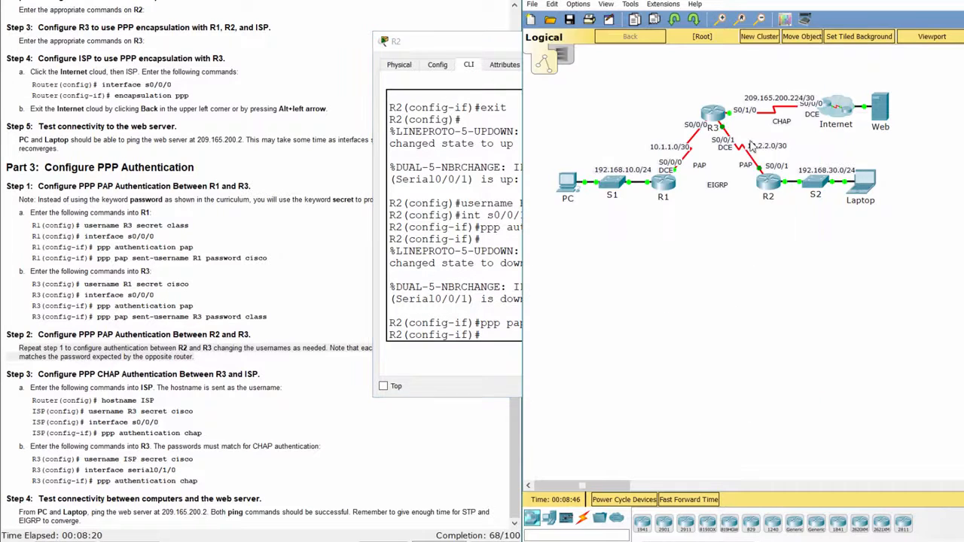
- On R3, return to global configuration and add R2 as a local user with a secret
click(709, 121)
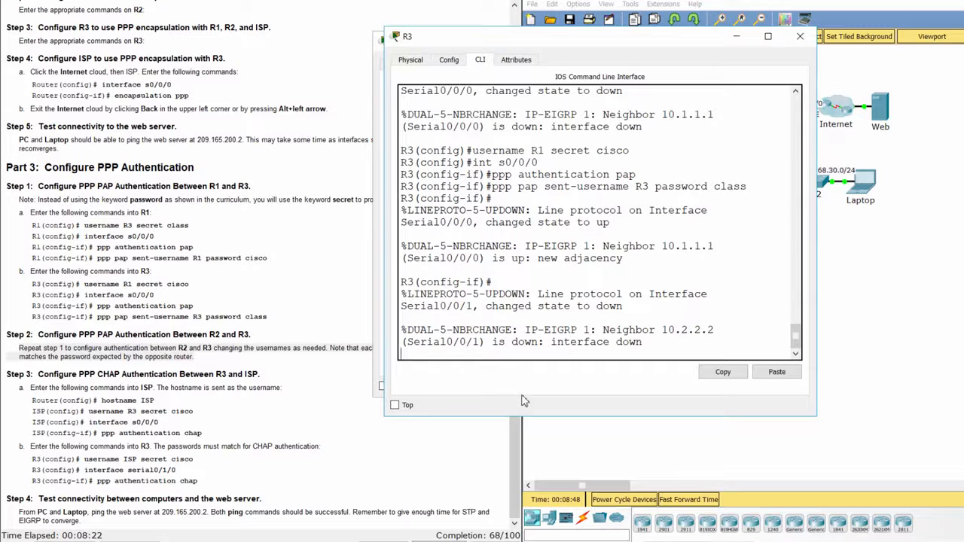
key(Return)
text(exit)
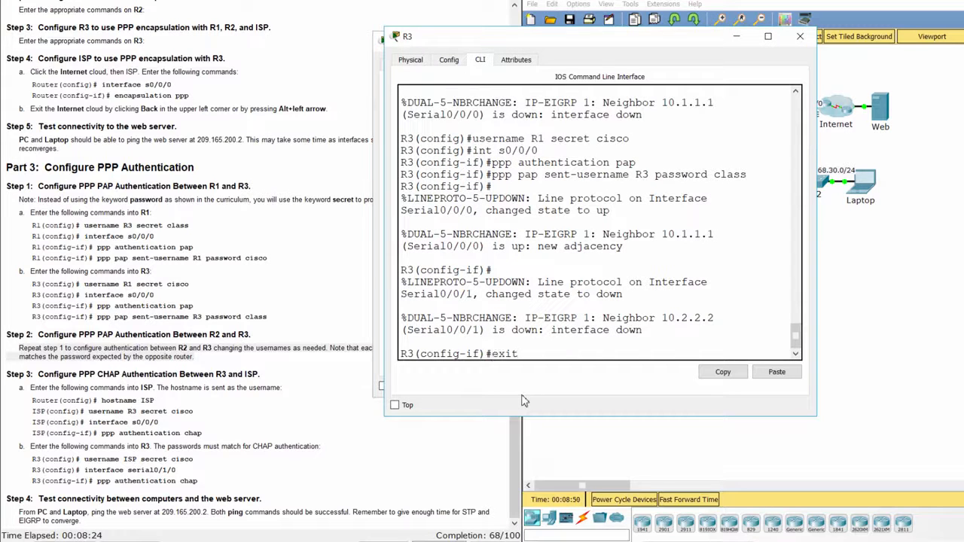
key(Return)
text(username)
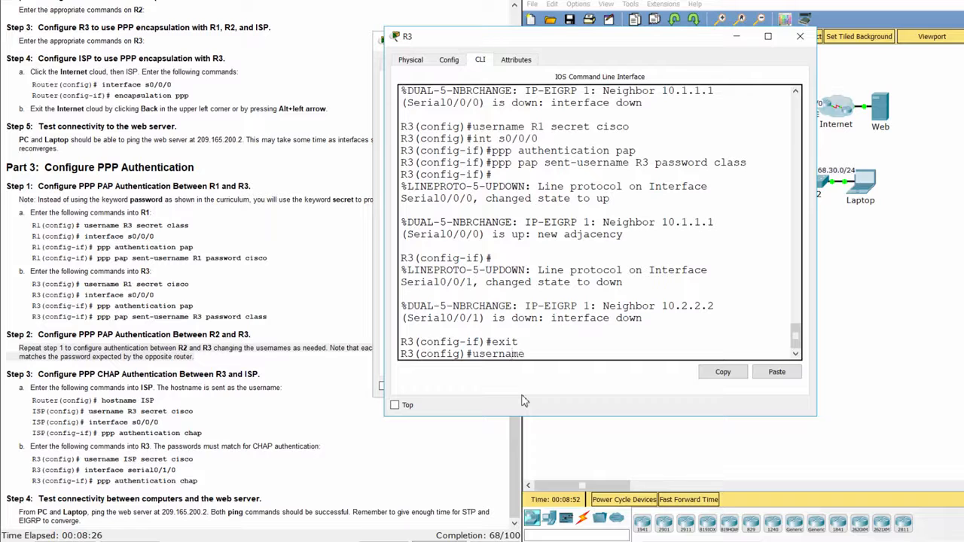
text( R2 secret cisco)
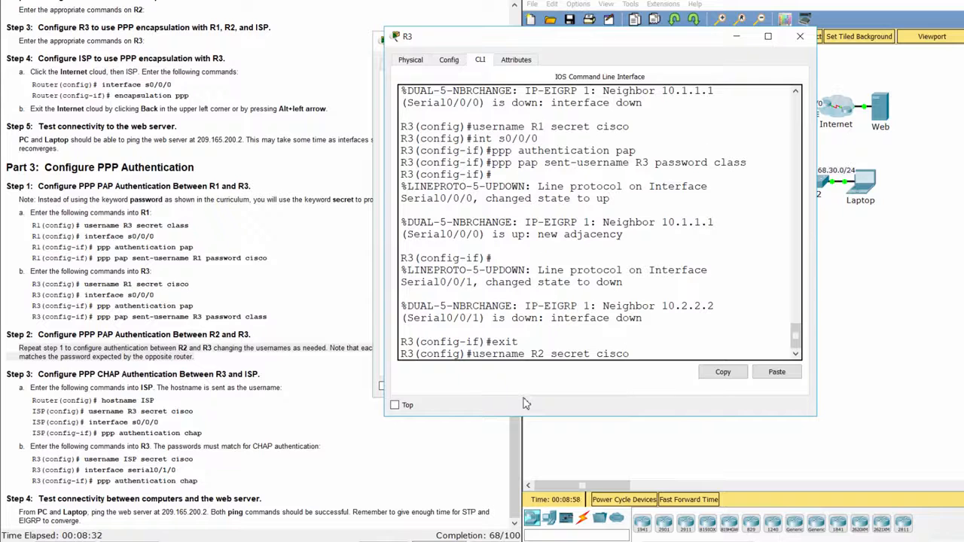
key(Return)
- Enable PAP on R3's Serial0/0/1 and send username R3 with its password
text(int s0)
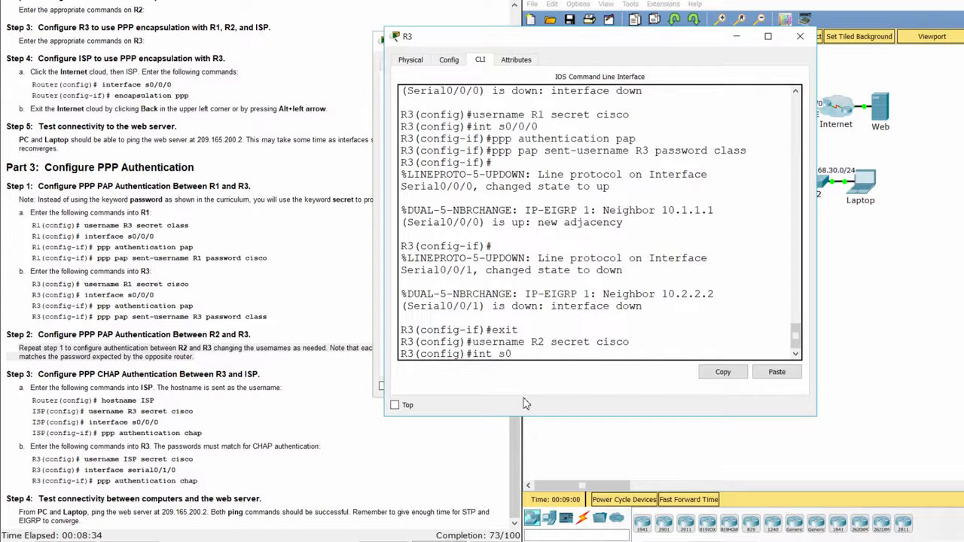
text(/0/1)
key(Return)
text(ppp )
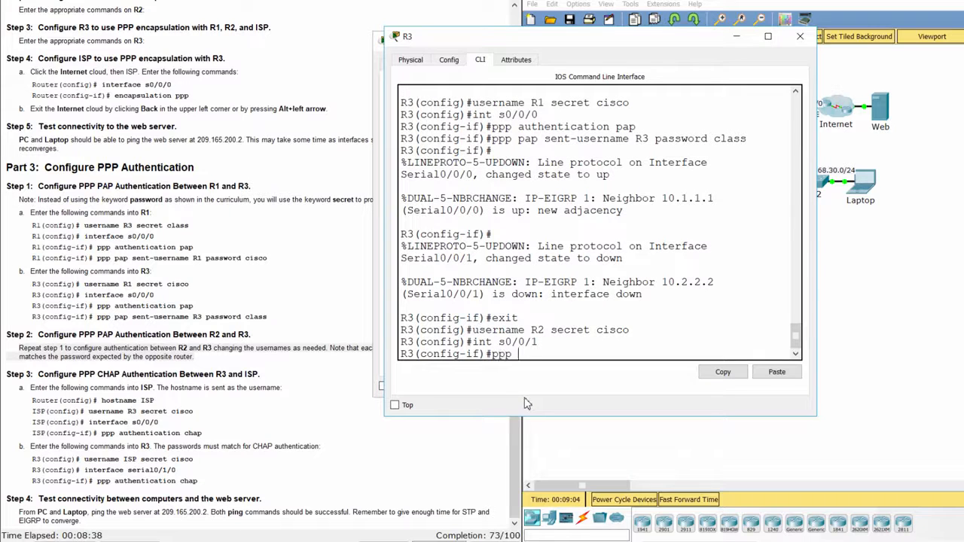
text(authentication pap)
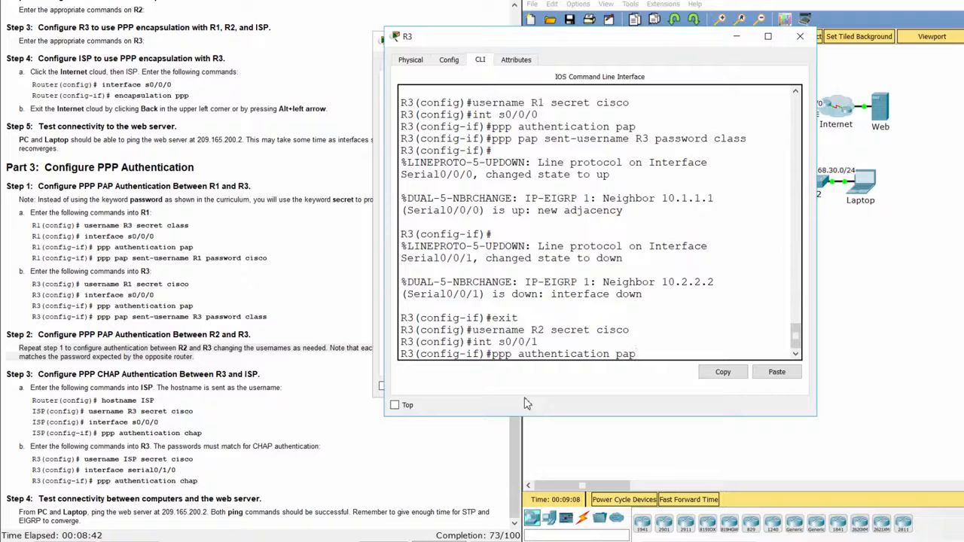
key(Return)
text(pp)
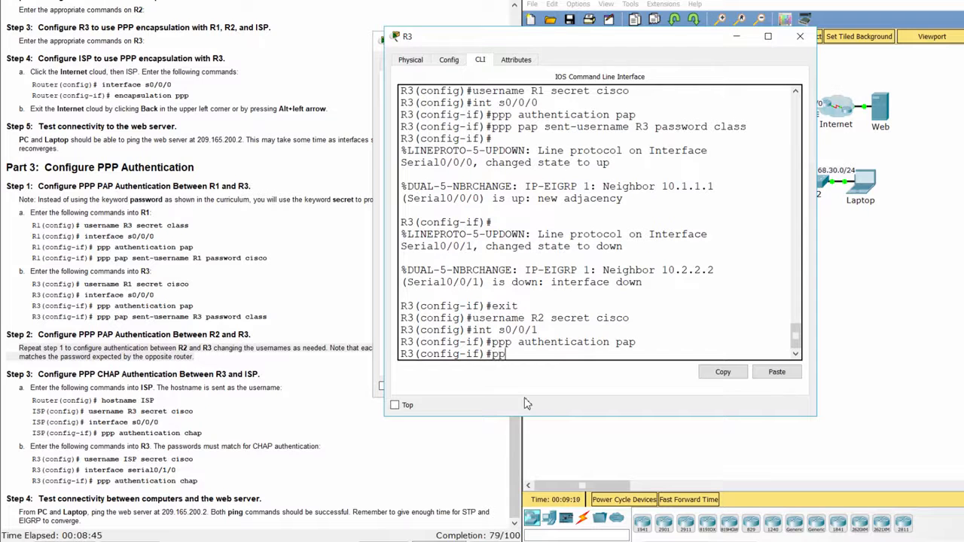
text(p pap sent-username)
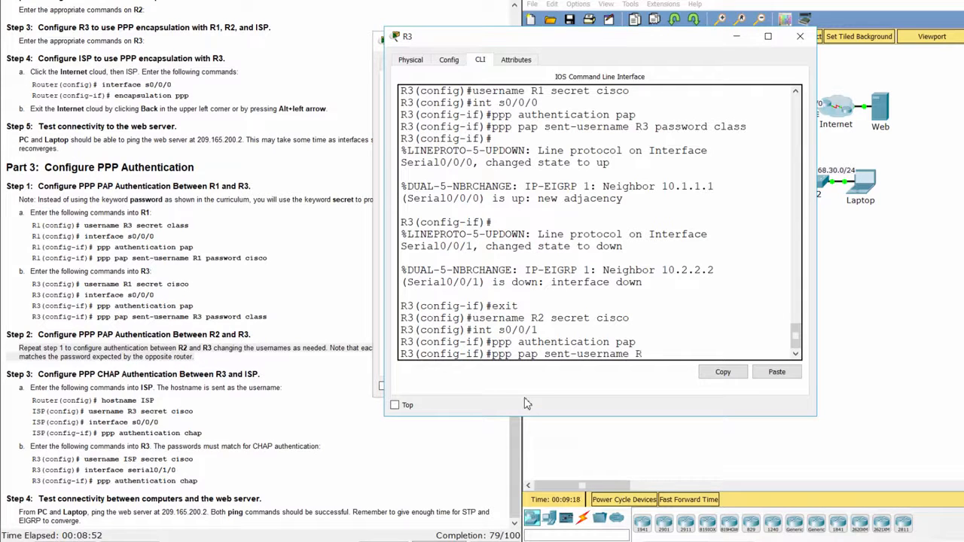
text( R3 password class)
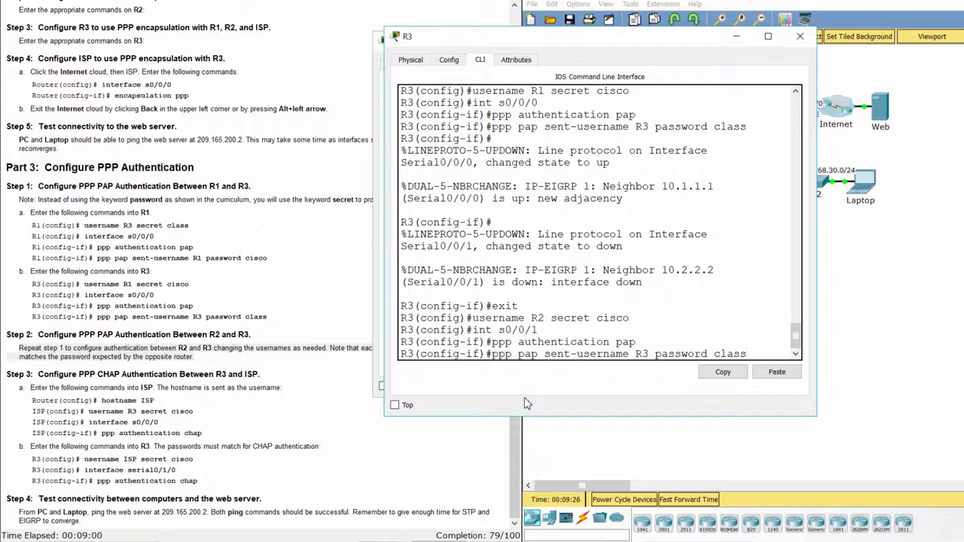
key(Return)
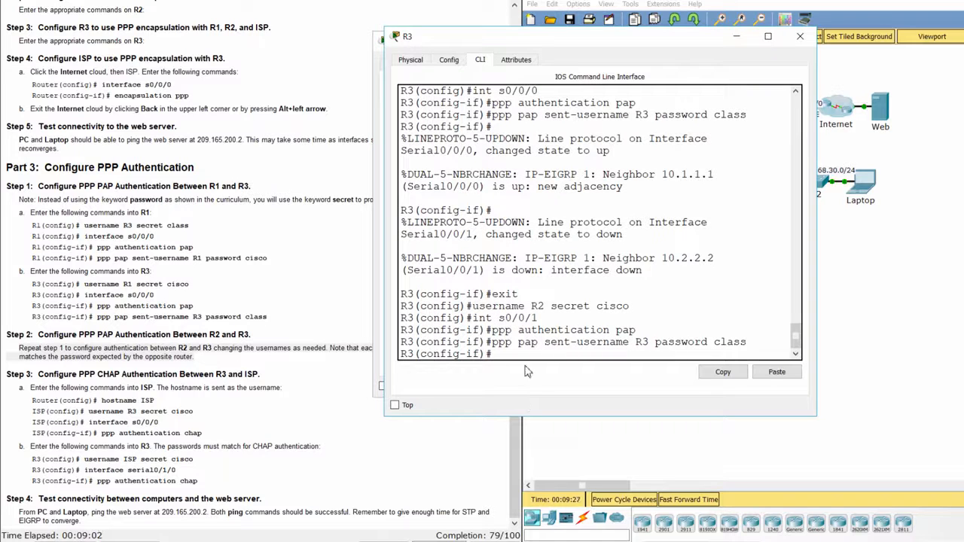
- Highlight the Step 3 CHAP heading and the ISP command lines in the instructions
click(254, 446)
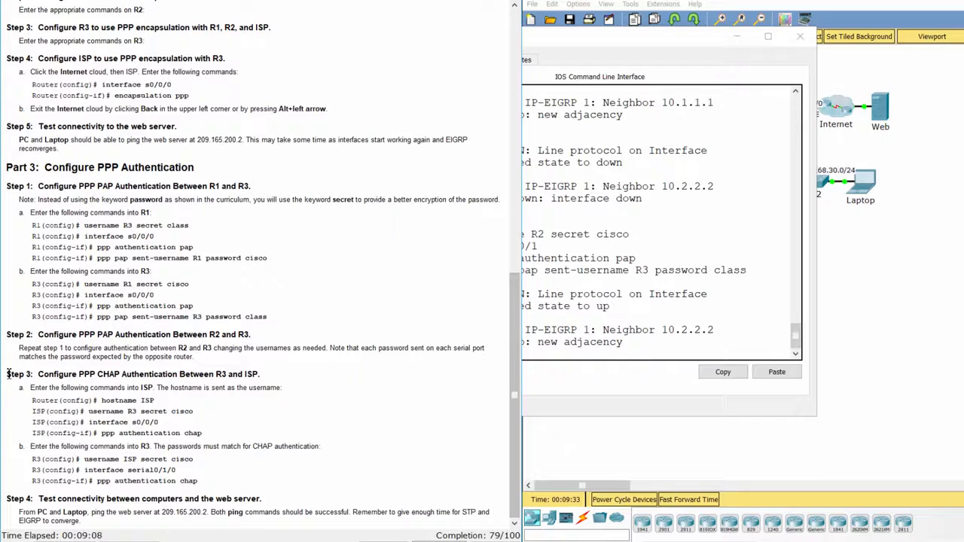
drag(8, 374, 279, 381)
click(237, 401)
drag(32, 400, 231, 433)
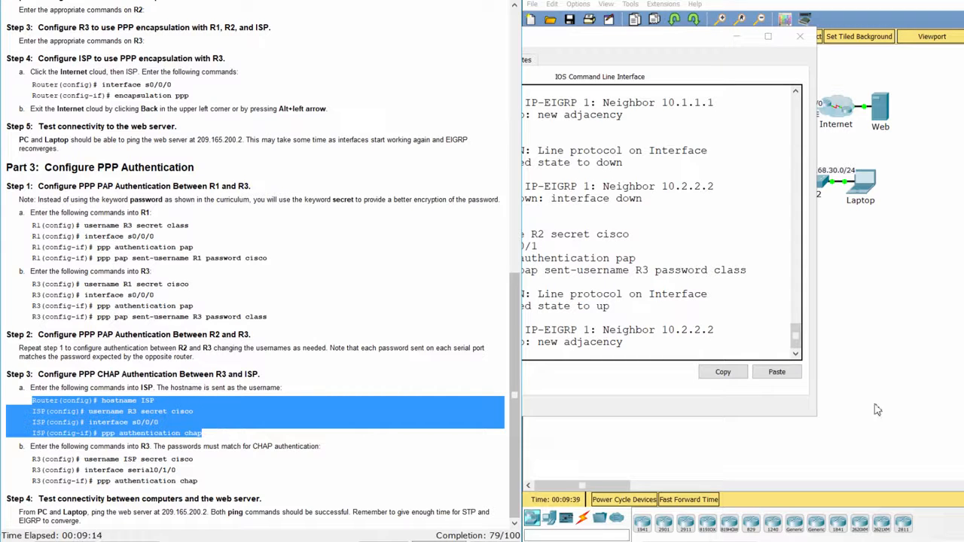
- Open the Internet cloud and the ISP router's configuration window
click(791, 444)
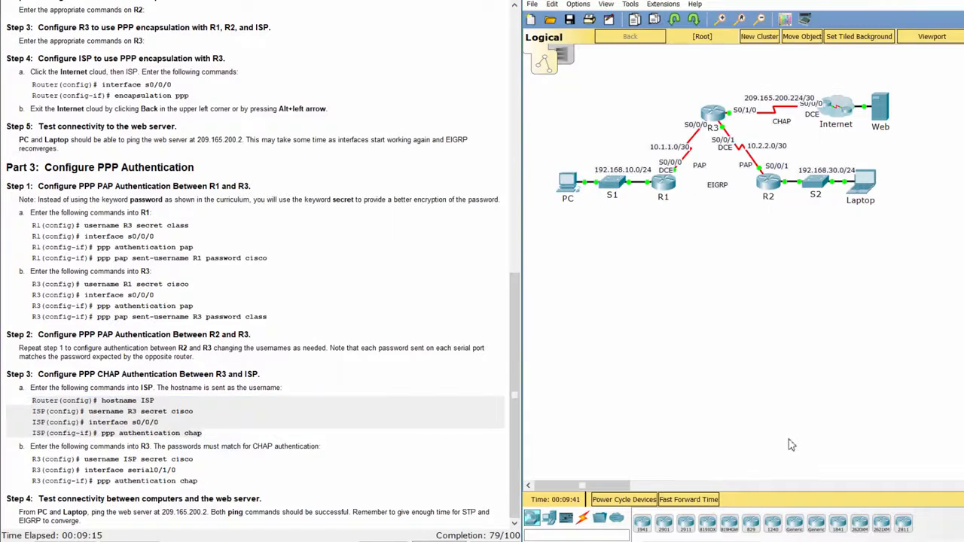
click(842, 107)
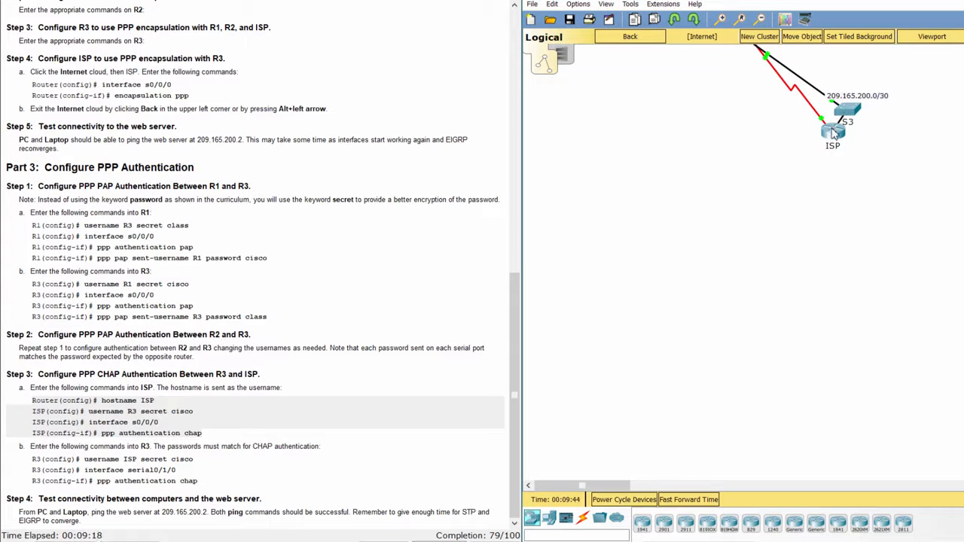
click(833, 134)
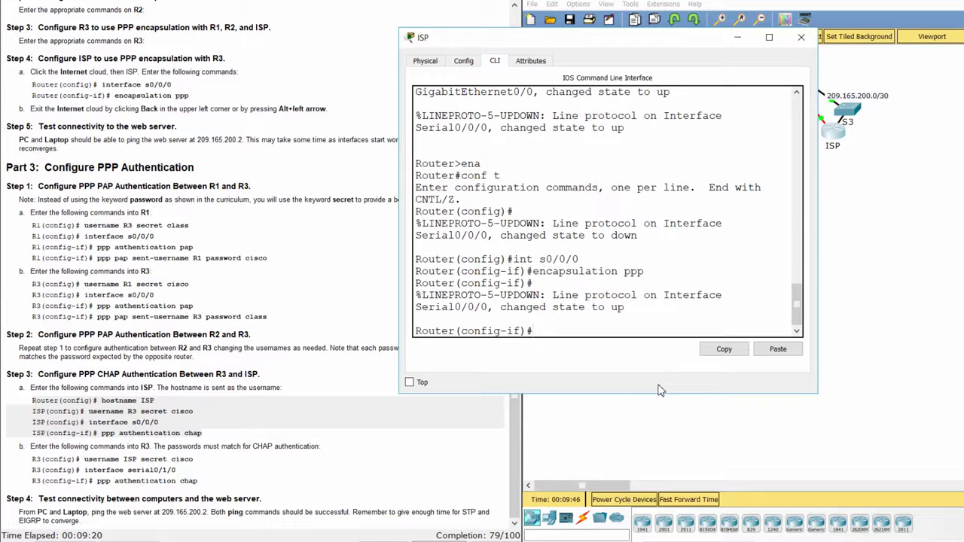
- Leave interface mode and rename the router to ISP with hostname ISP
text(exit)
key(Return)
text(h)
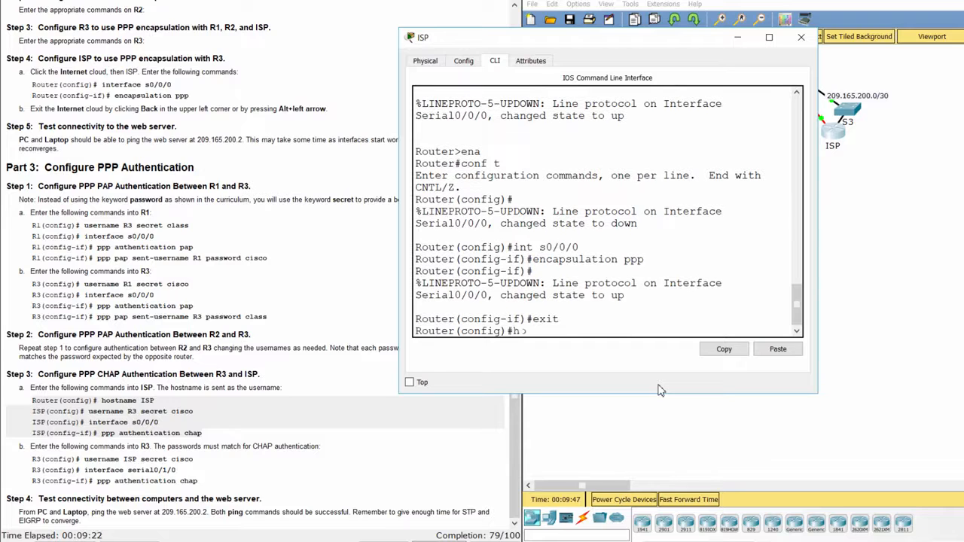
text(ostname ISP)
key(Return)
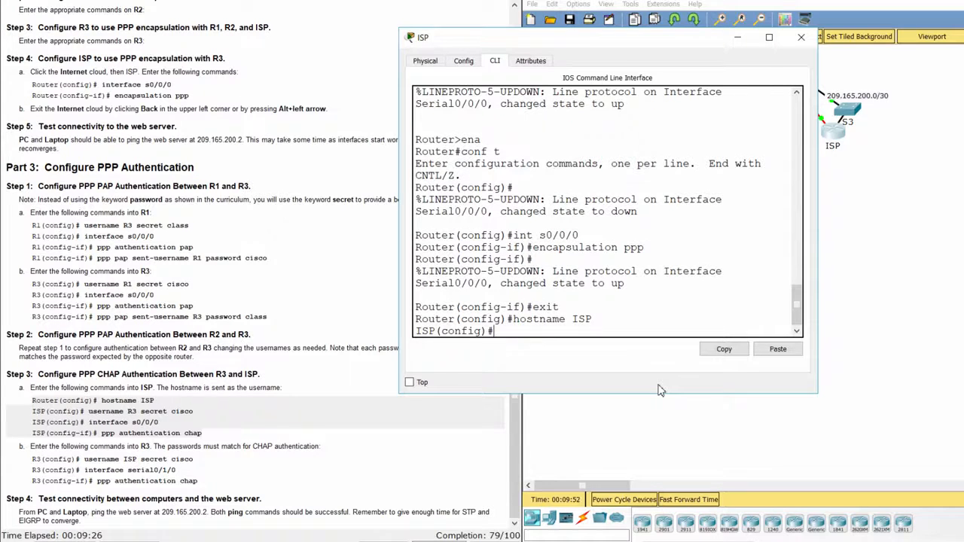
- Add R3 as a local user on ISP and require CHAP on Serial0/0/0
text(username R3 )
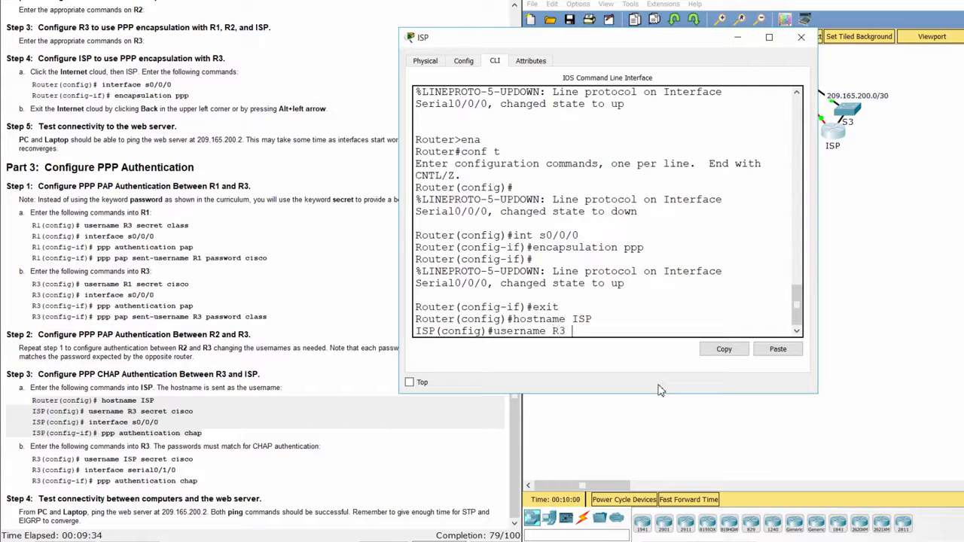
text(secret cisco)
key(Return)
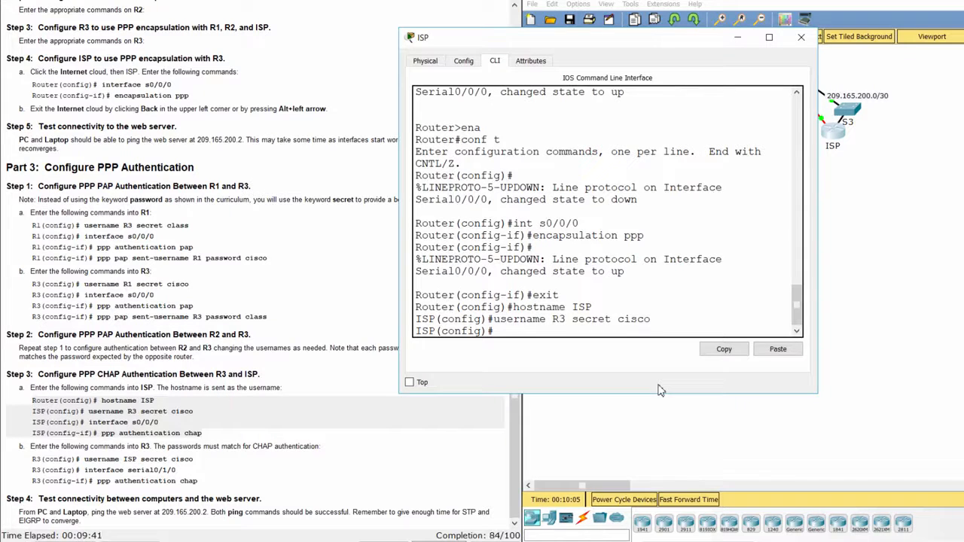
text(int s0/0/0)
key(Return)
text(ppp)
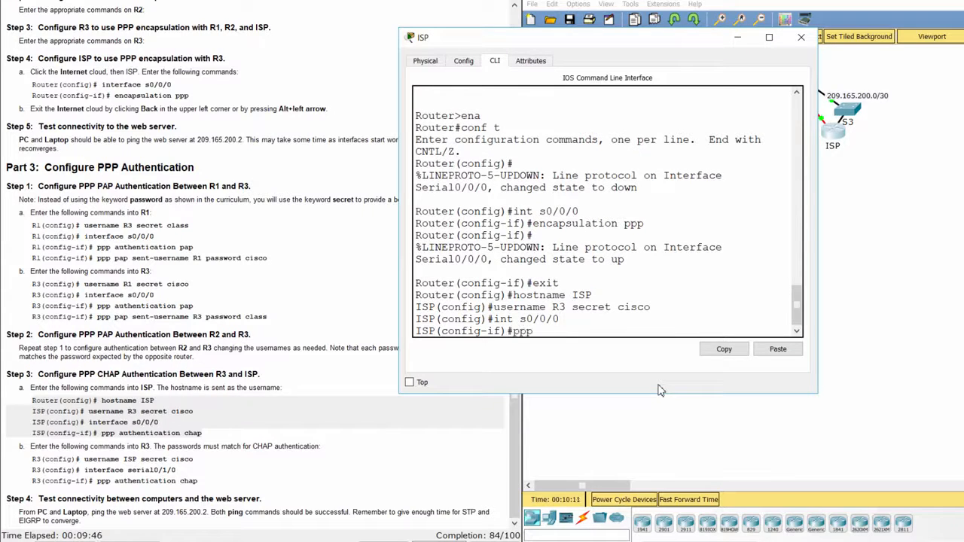
text( authentication cha)
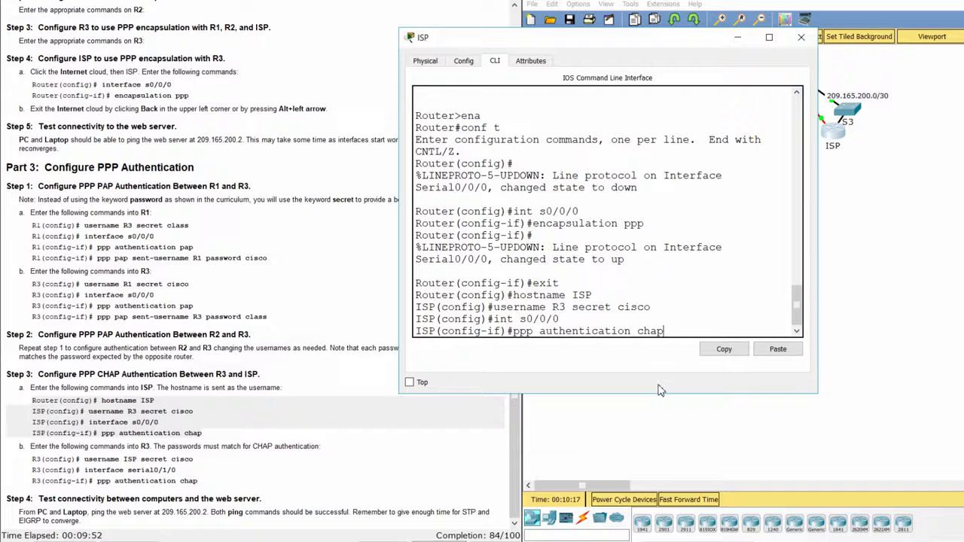
text(p)
key(Return)
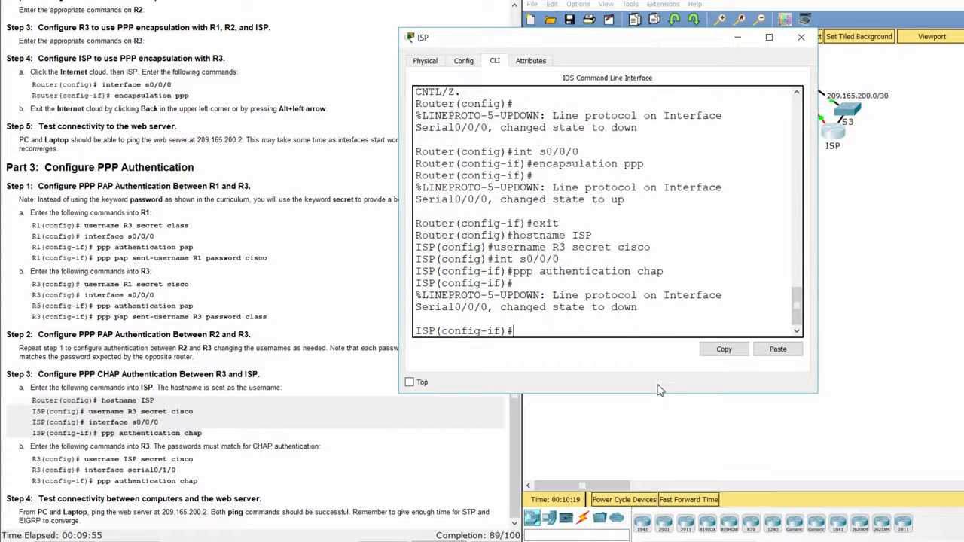
- Note R3's CHAP command lines, then go back to the root topology and open R3's CLI
click(283, 443)
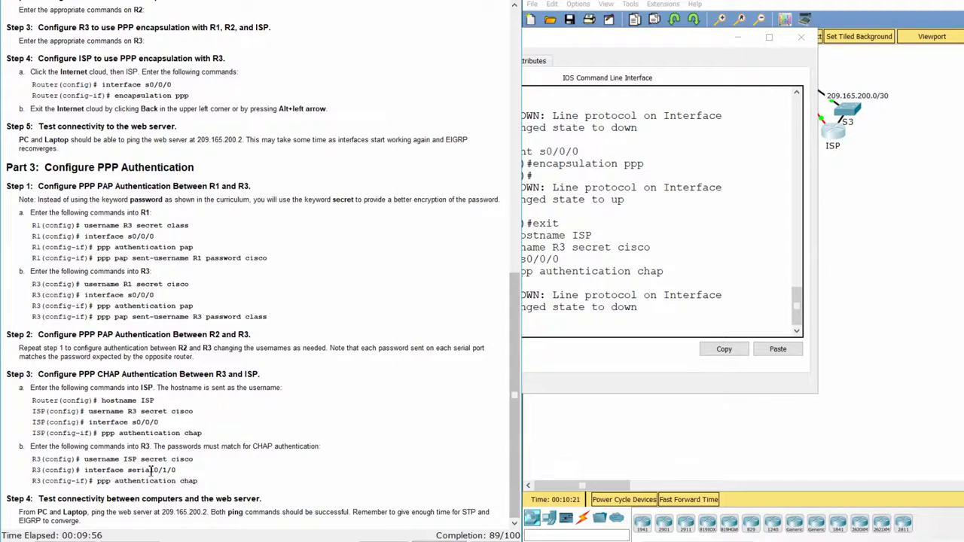
drag(31, 459, 226, 482)
click(722, 410)
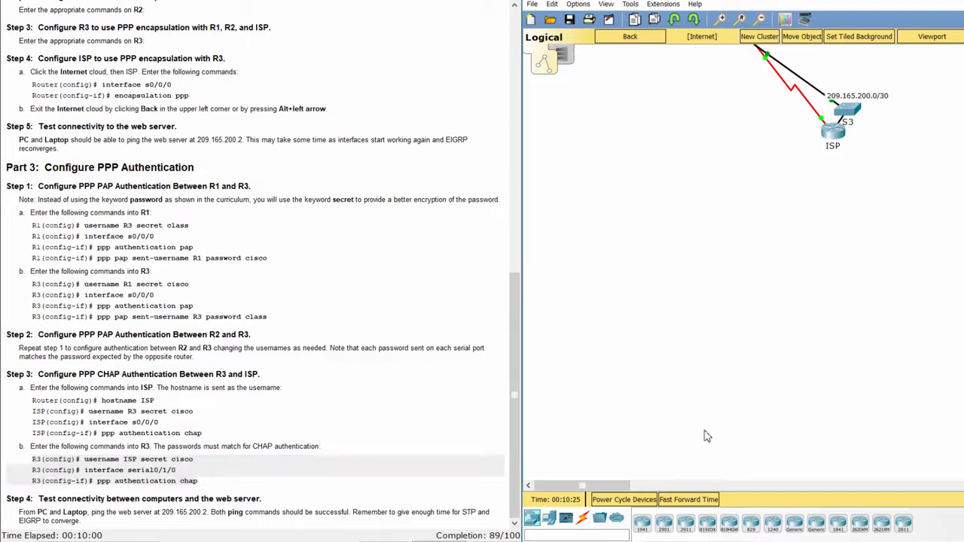
click(632, 36)
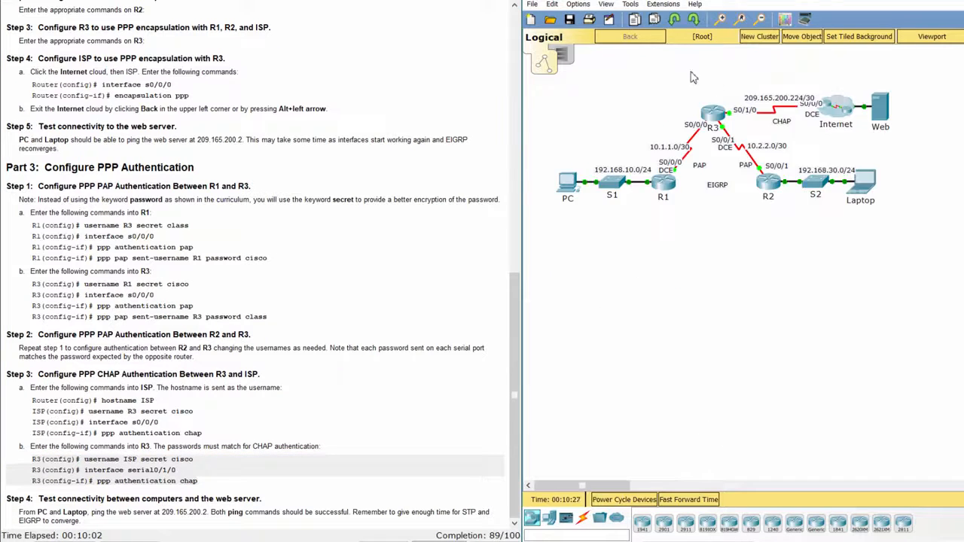
click(713, 115)
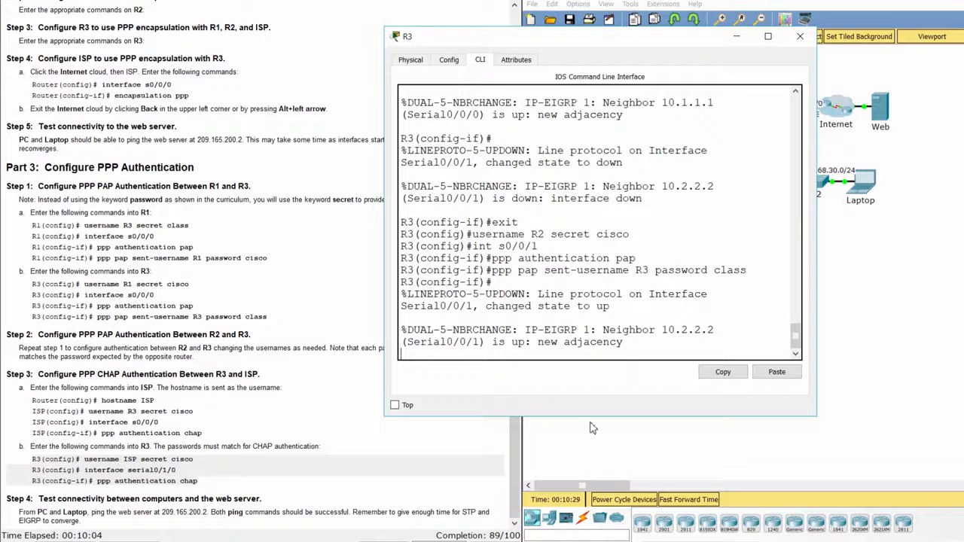
- On R3, return to global configuration and add ISP as a local user with a secret
key(Return)
text(exit)
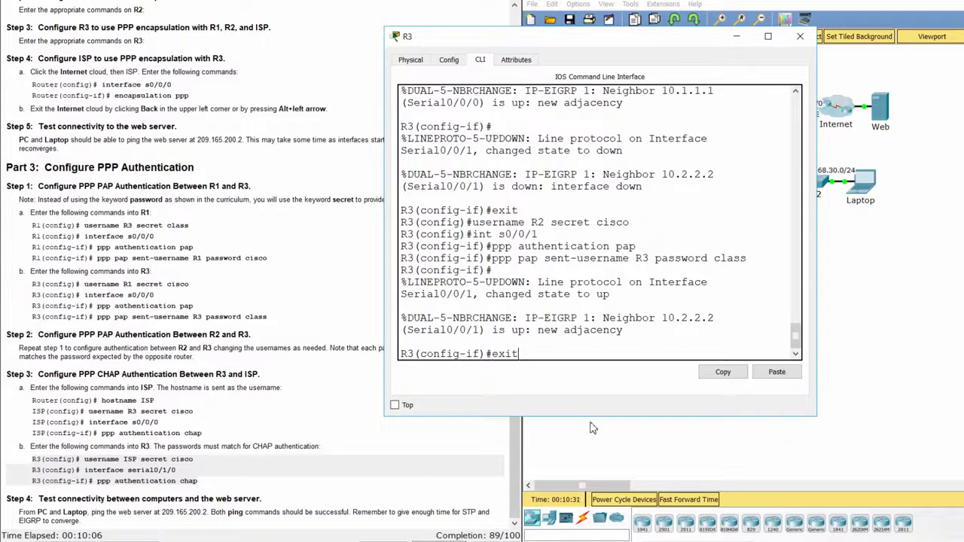
key(Return)
text(u)
key(BackSpace)
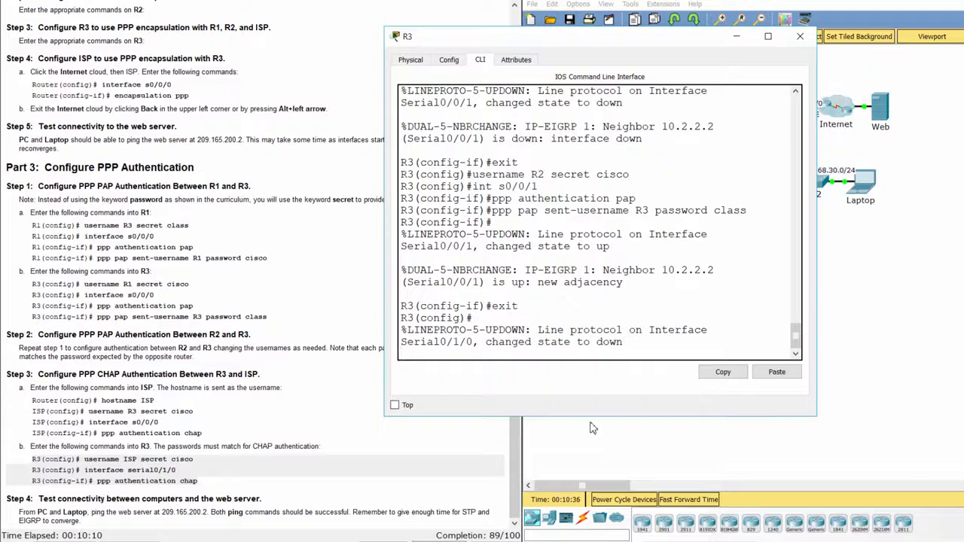
key(Return)
text(username)
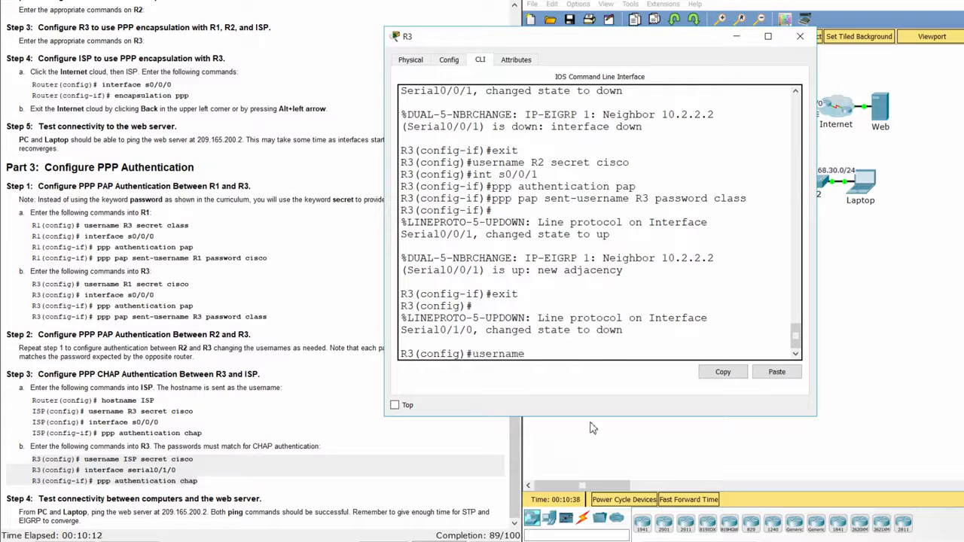
text( ISP secret)
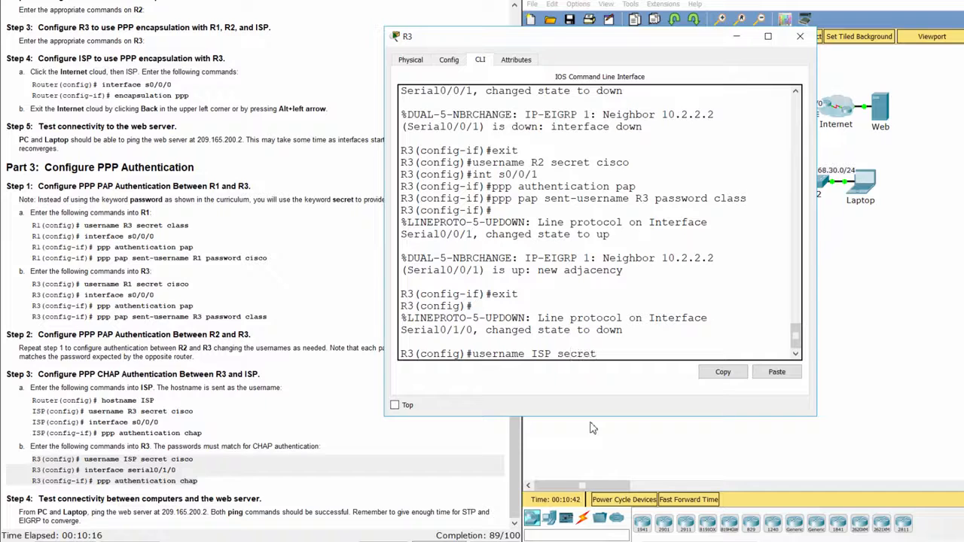
text( cisco)
key(Return)
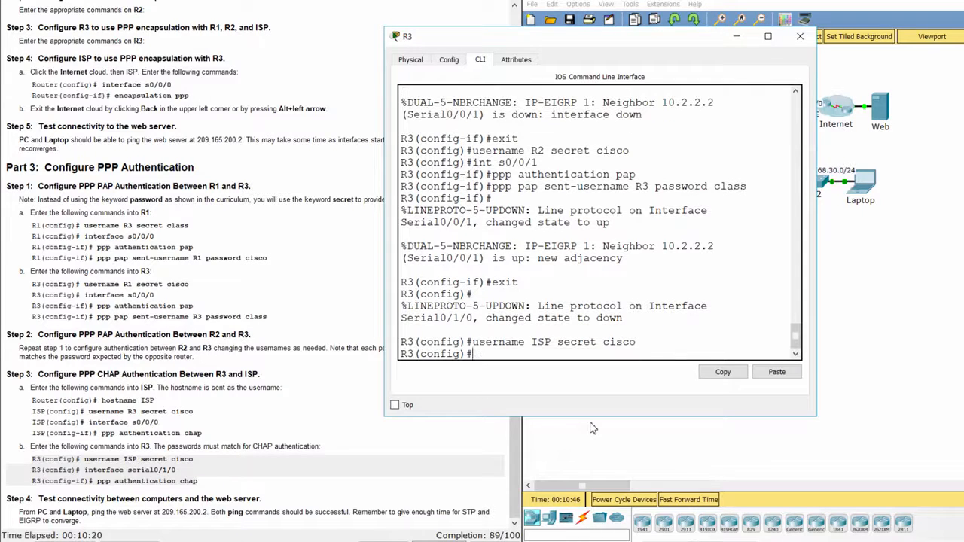
- Enable CHAP authentication on R3's Serial0/1/0 toward ISP
text(int)
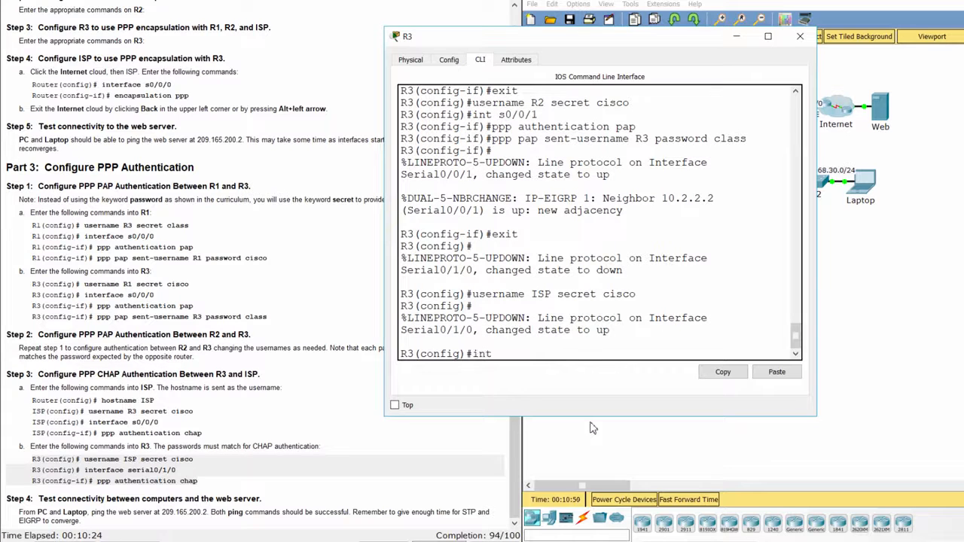
text( s0/1/0)
key(Return)
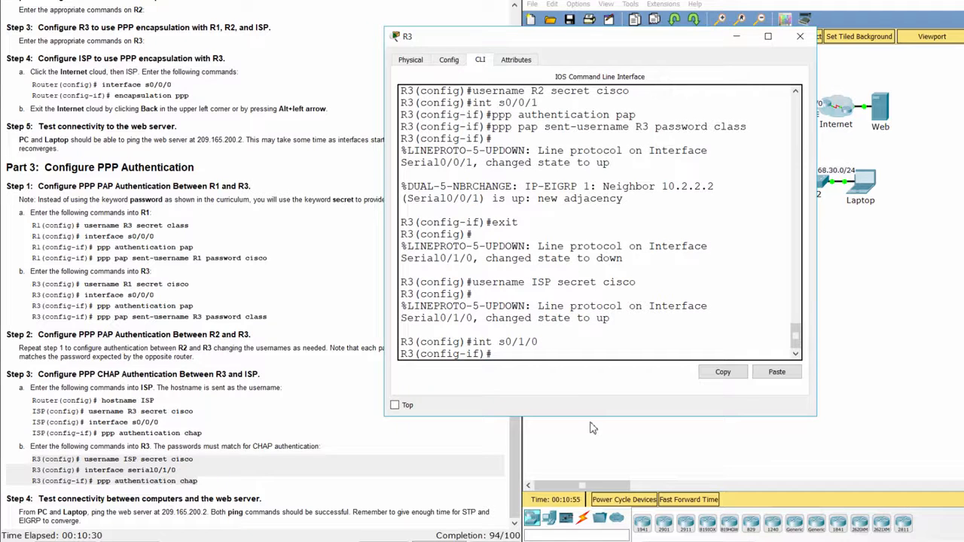
text(ppp authenticat)
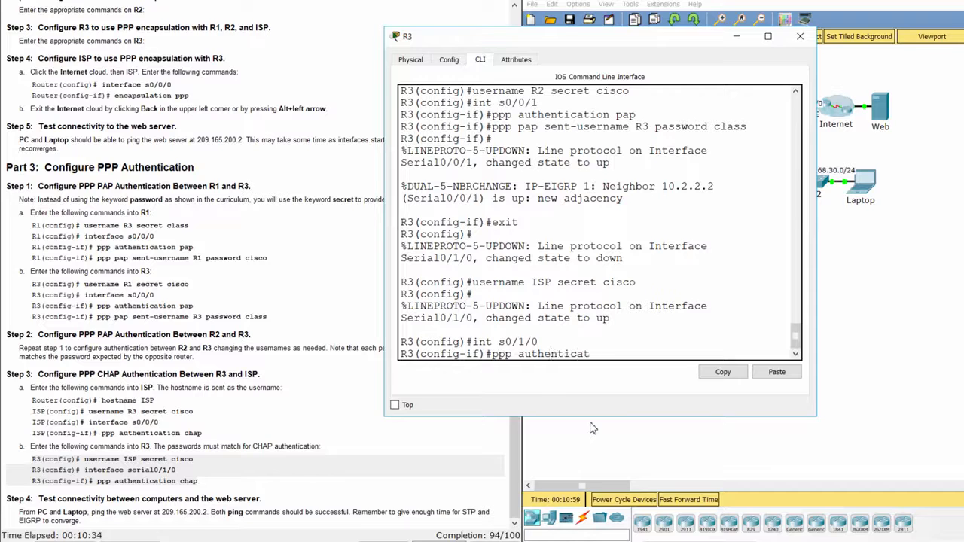
text(ion chap)
key(Return)
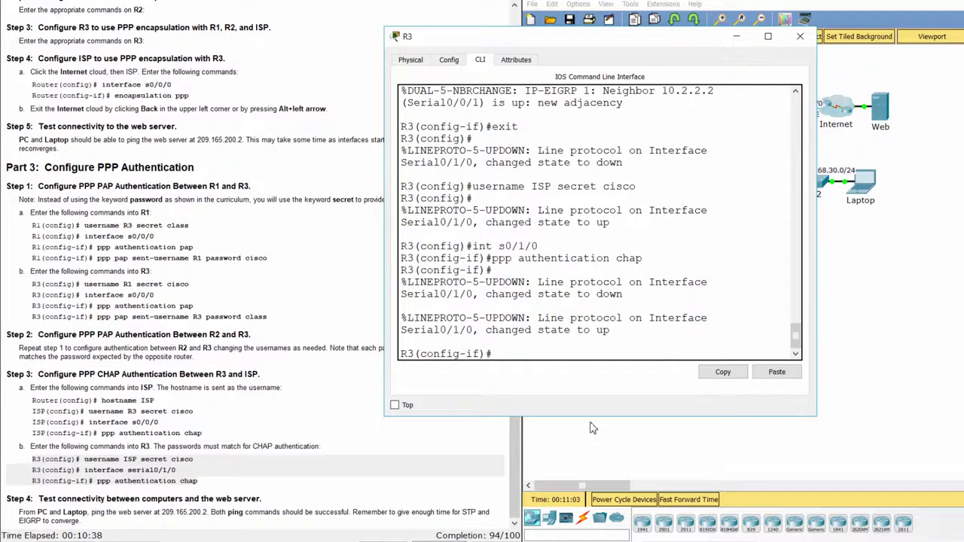
- List R1's running configuration with 'do show run' from its CLI
click(218, 407)
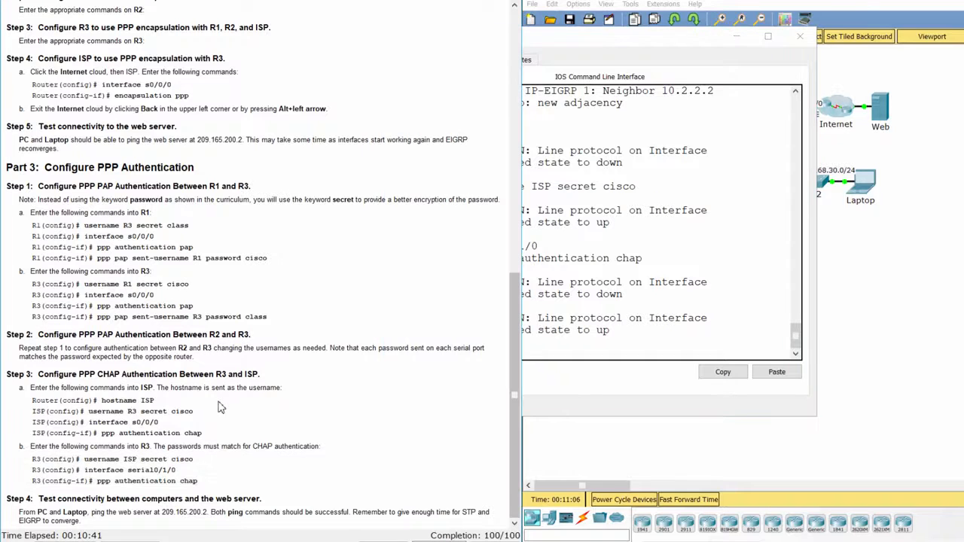
click(680, 445)
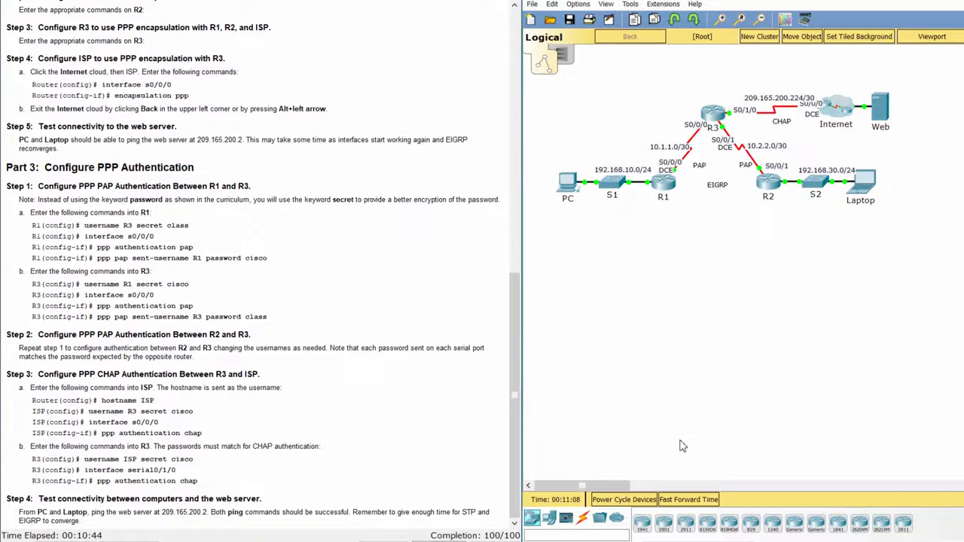
click(663, 188)
key(Return)
text(d)
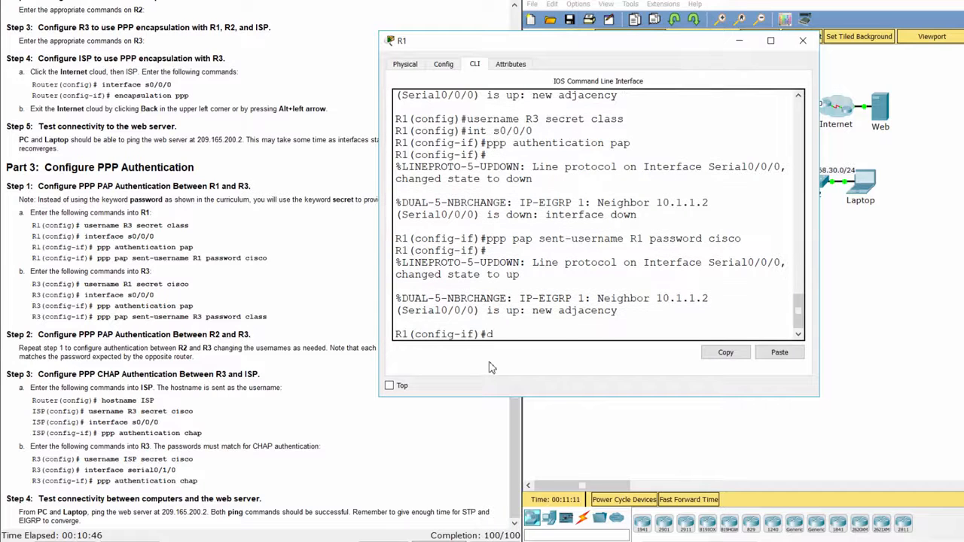
text(o show run)
key(Return)
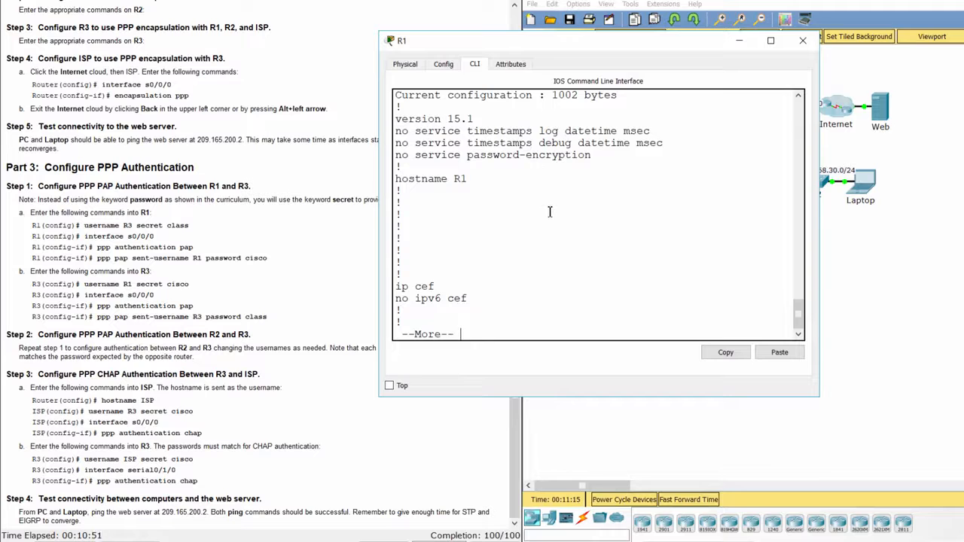
- Check R1's username R3 entry and the PAP authentication lines under Serial0/0/0
key(space)
key(space)
scroll(549, 213, up, 3)
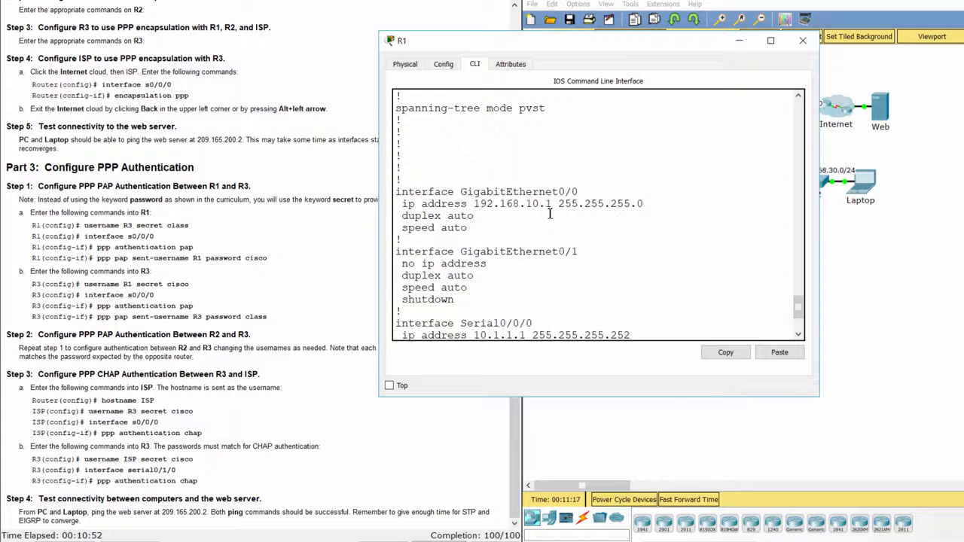
scroll(549, 213, up, 7)
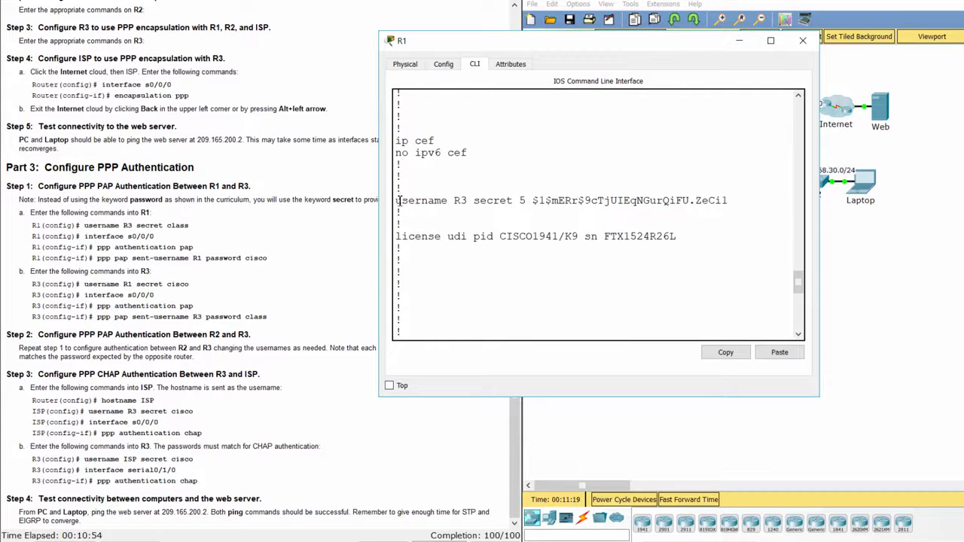
drag(399, 200, 738, 204)
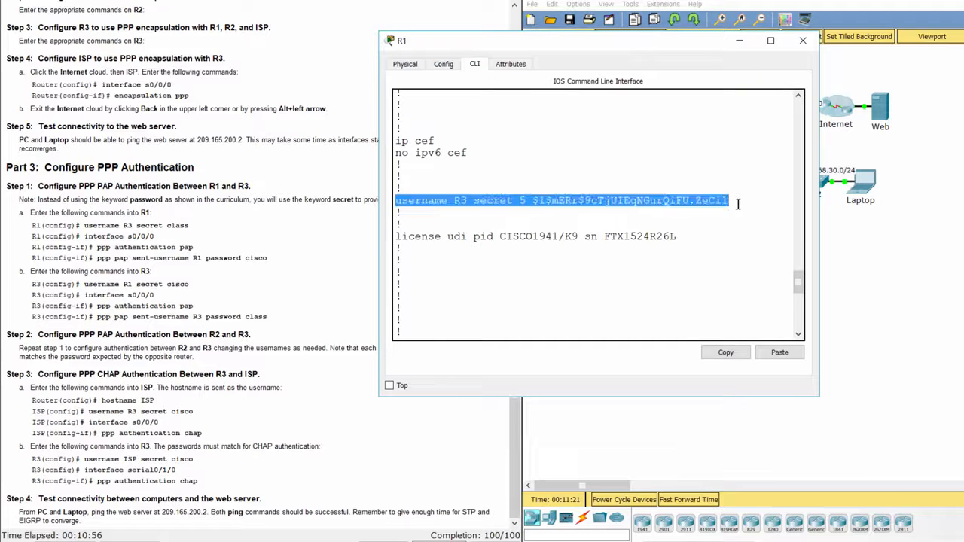
scroll(716, 241, down, 10)
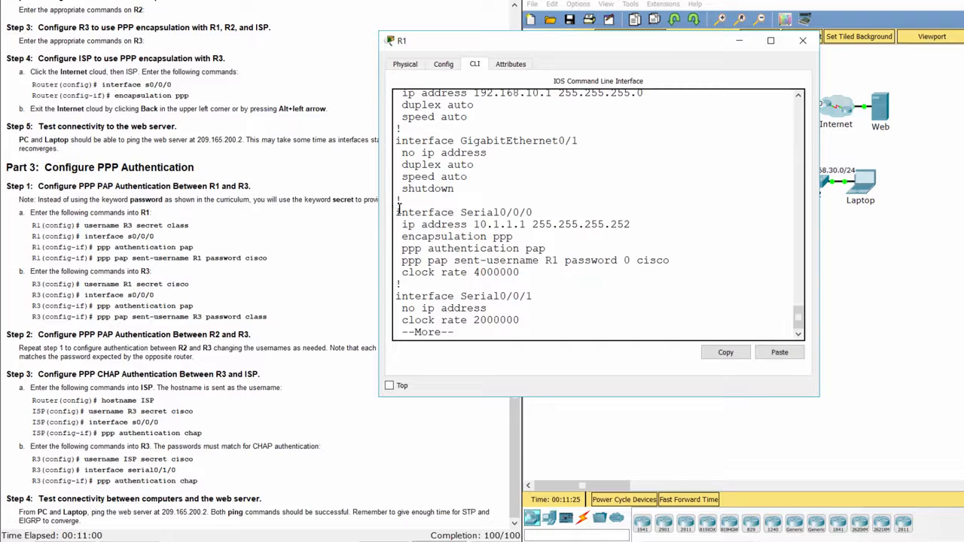
drag(398, 211, 537, 211)
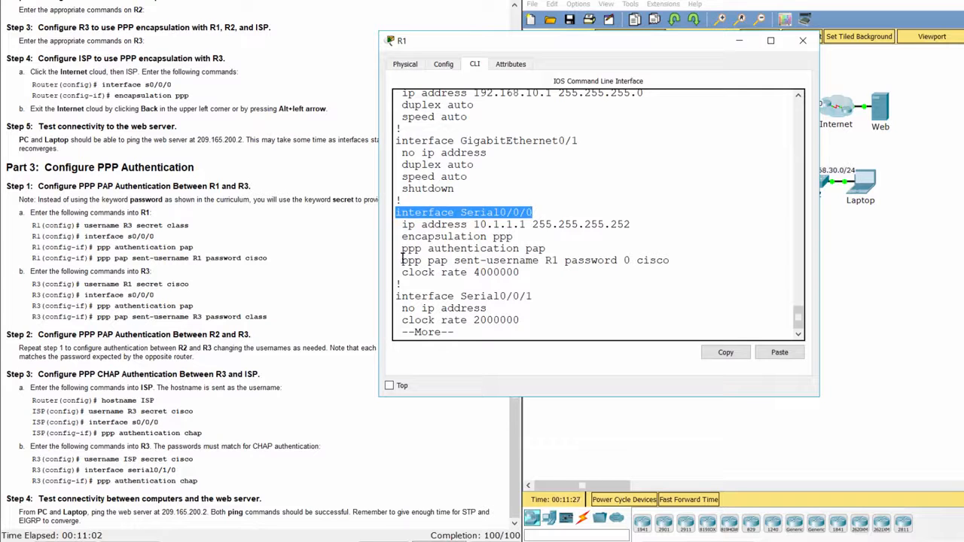
drag(400, 249, 685, 266)
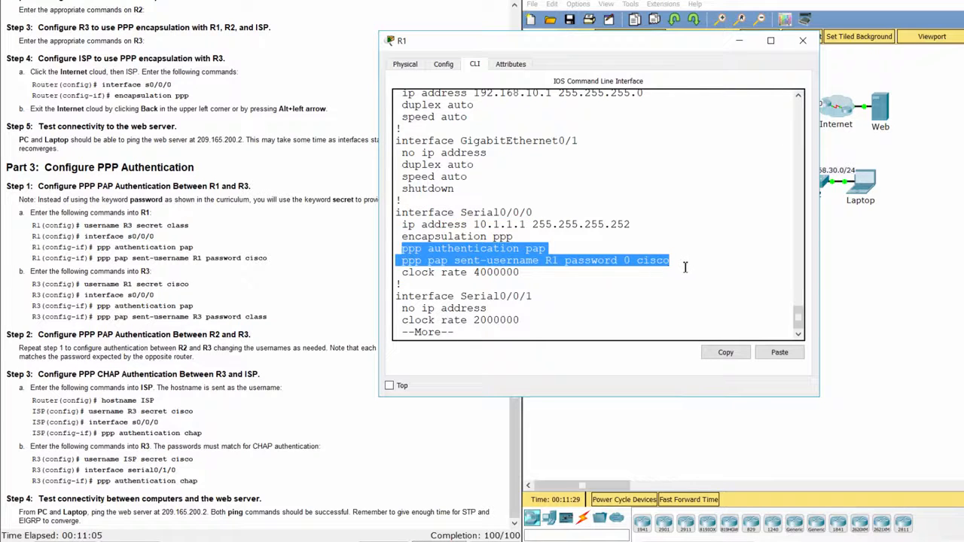
key(space)
key(space)
click(875, 274)
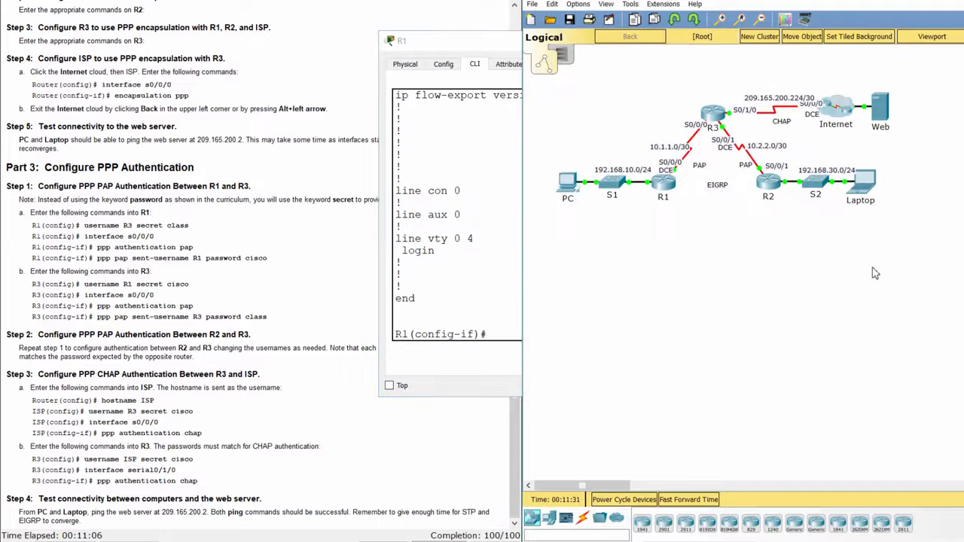
click(762, 181)
- List R2's running configuration with 'do show run' and page through it
text(do)
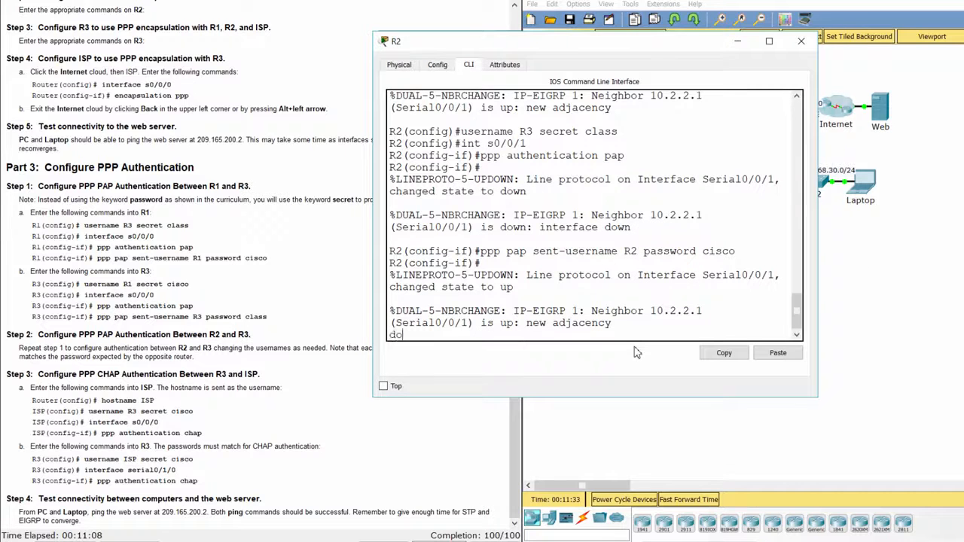
key(BackSpace)
key(BackSpace)
key(Return)
text(do show ru)
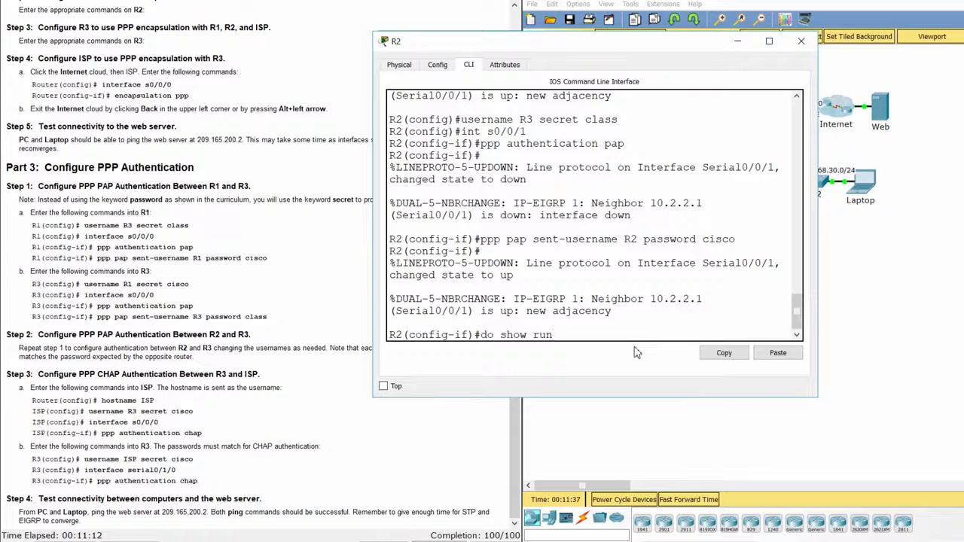
text(n)
key(Return)
key(space)
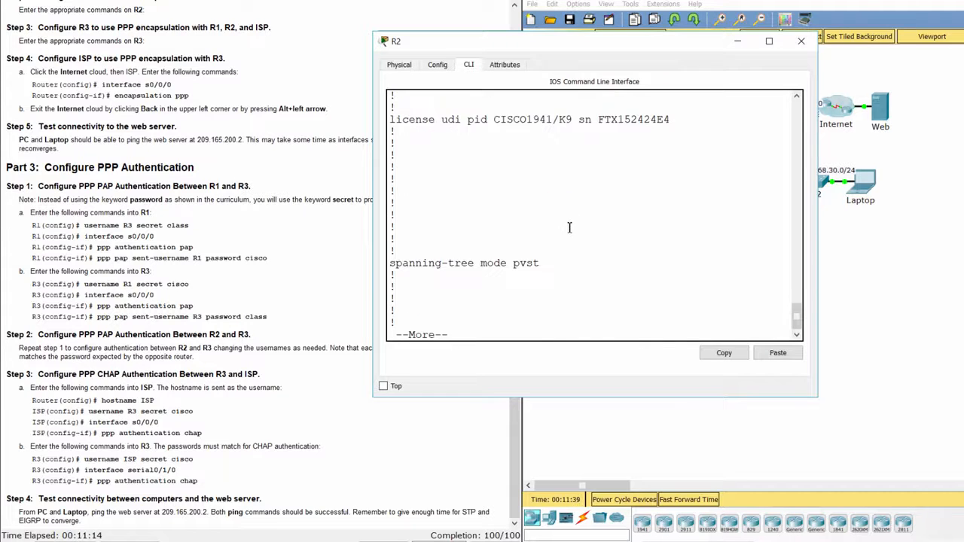
key(space)
key(space)
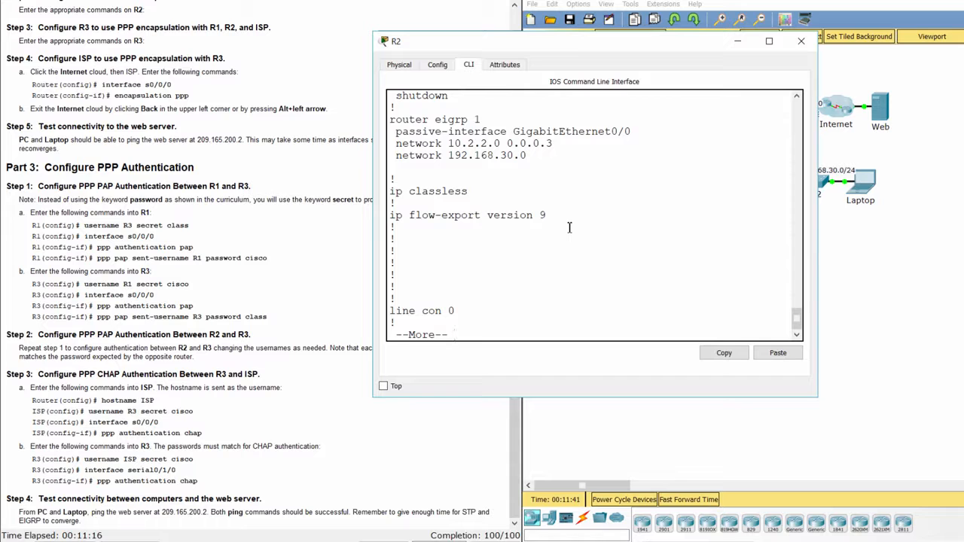
key(space)
- Check R2's username R3 entry and the PAP authentication lines under Serial0/0/1
scroll(570, 227, up, 15)
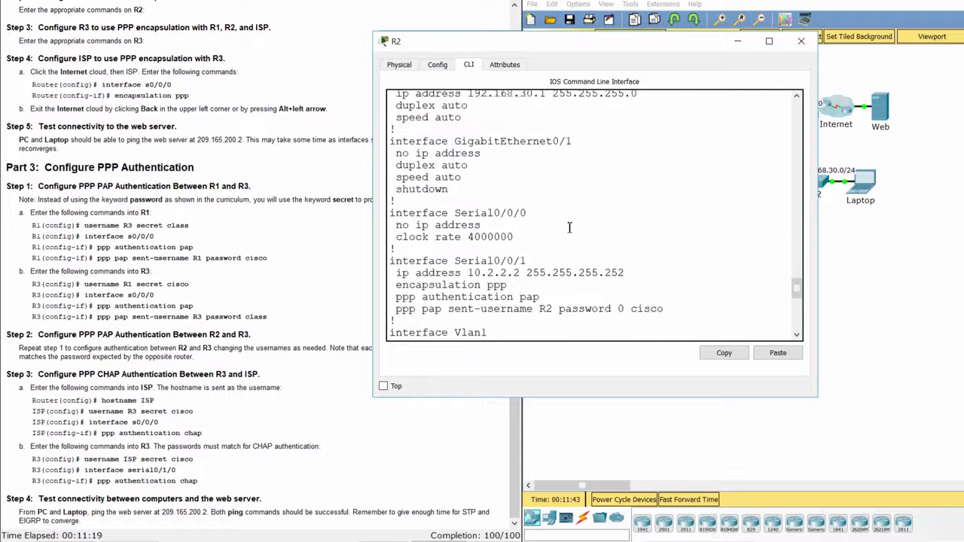
scroll(570, 227, up, 5)
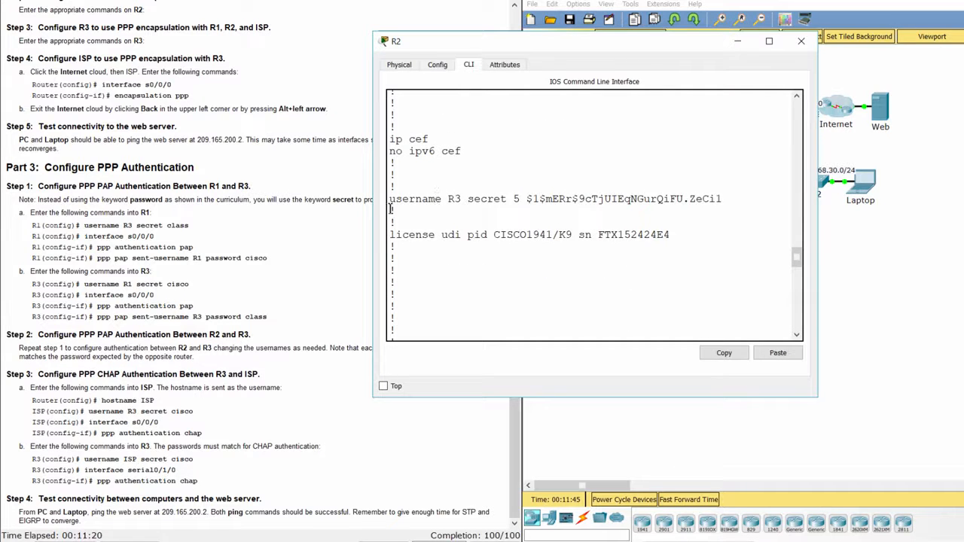
drag(392, 199, 719, 205)
click(723, 214)
scroll(716, 218, down, 13)
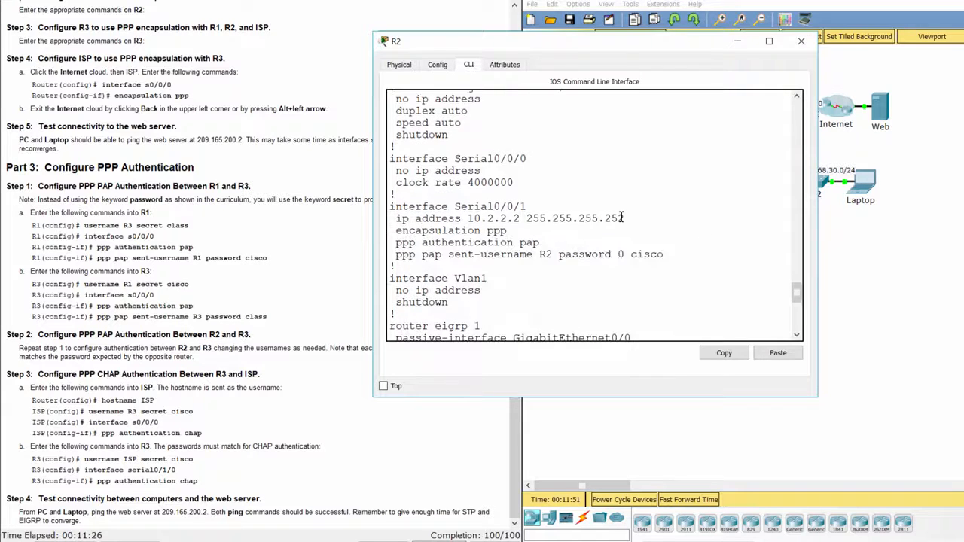
drag(392, 207, 527, 261)
scroll(473, 241, down, 3)
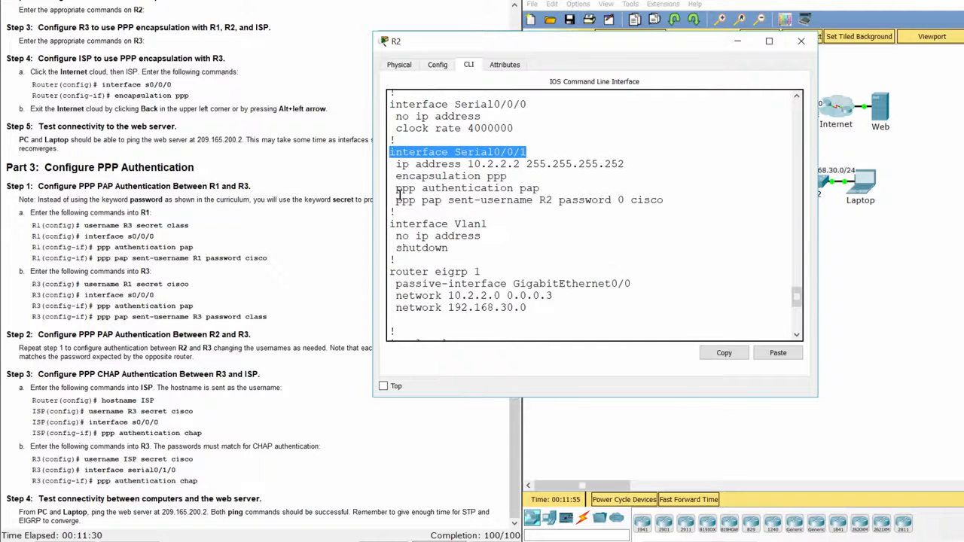
drag(397, 189, 418, 214)
click(421, 216)
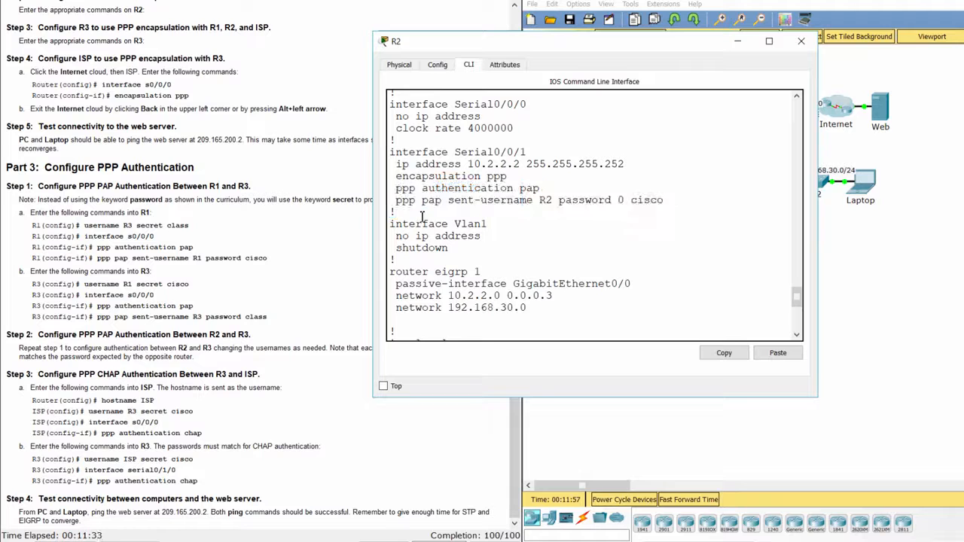
scroll(530, 247, down, 8)
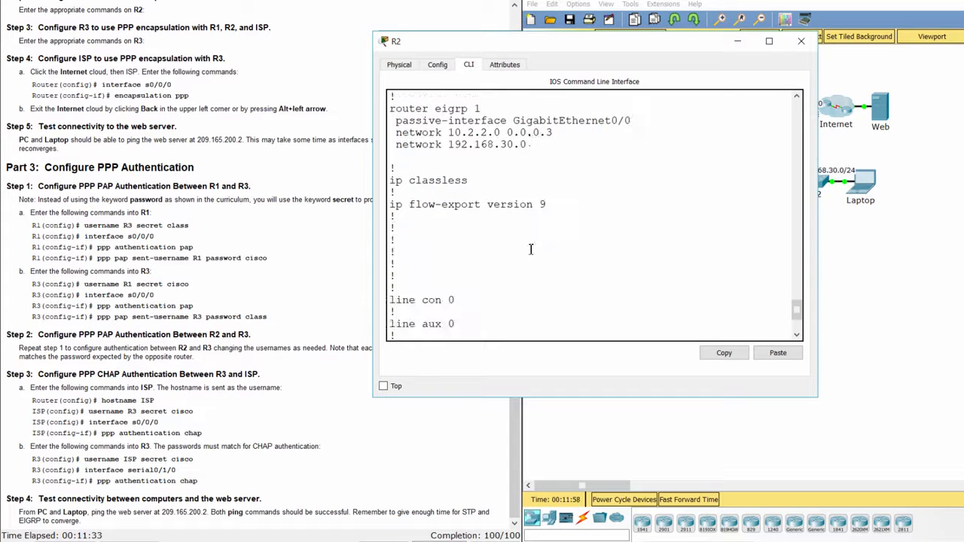
click(899, 279)
click(712, 113)
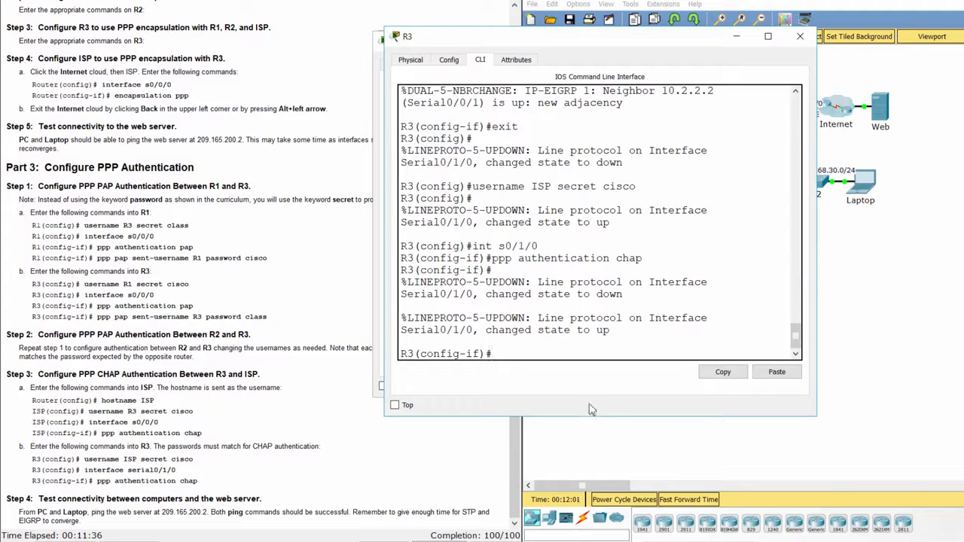
text(do show run)
key(Return)
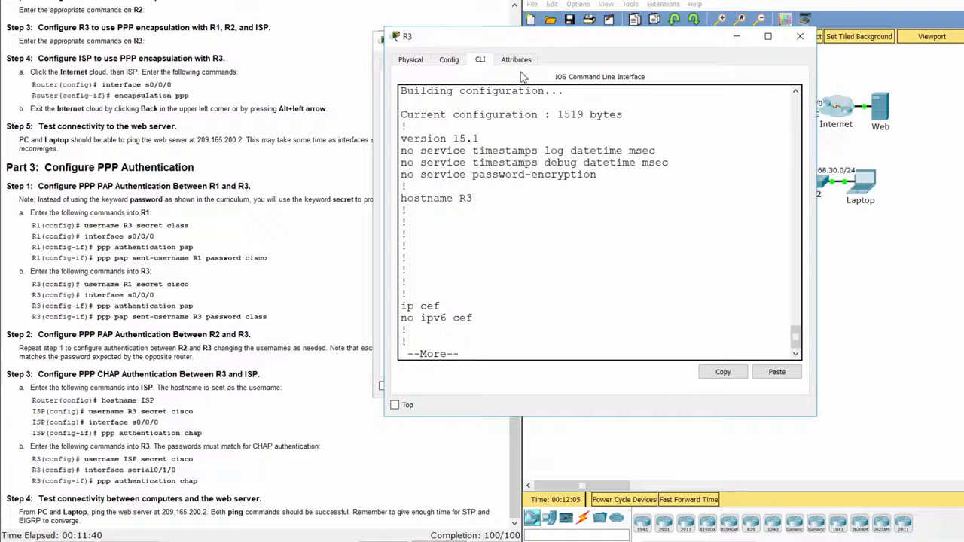
key(space)
scroll(542, 213, up, 2)
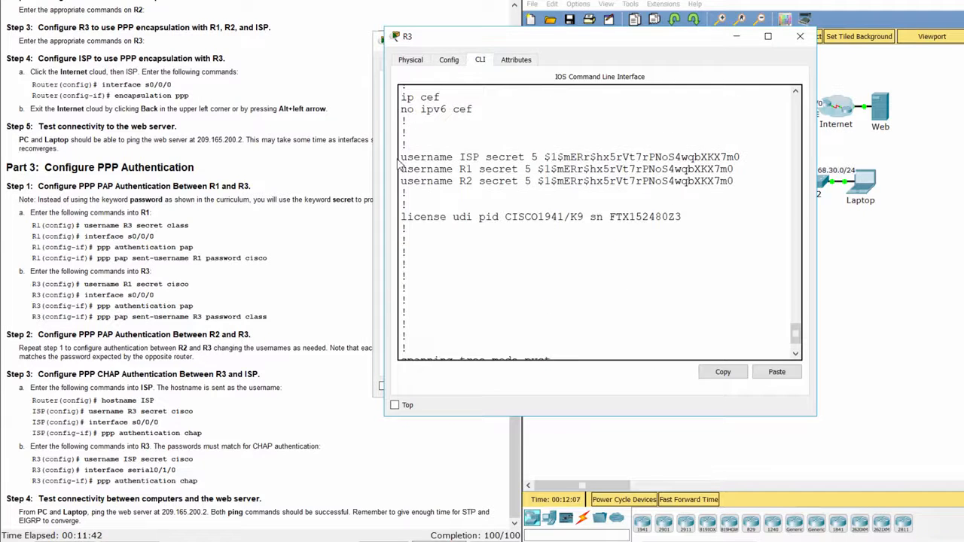
drag(403, 160, 773, 185)
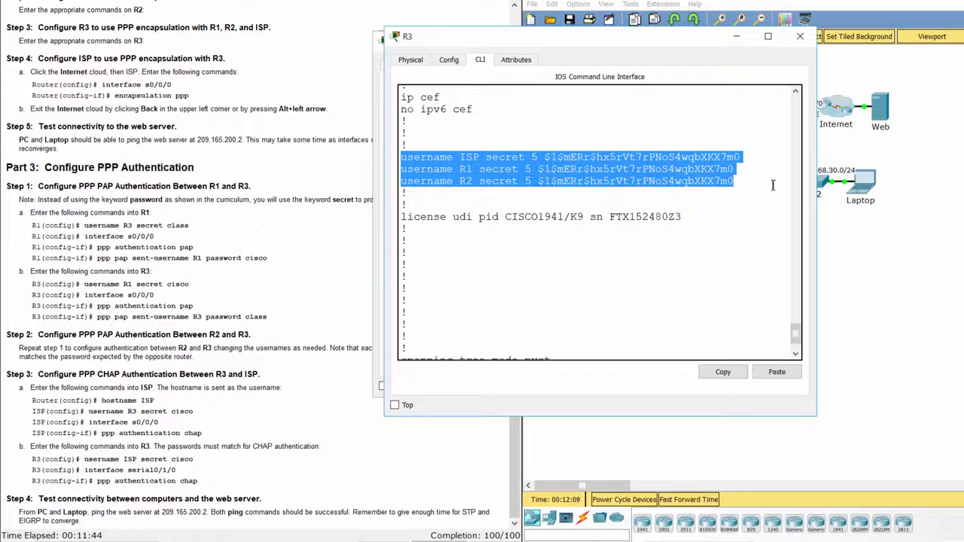
click(762, 202)
scroll(689, 209, down, 15)
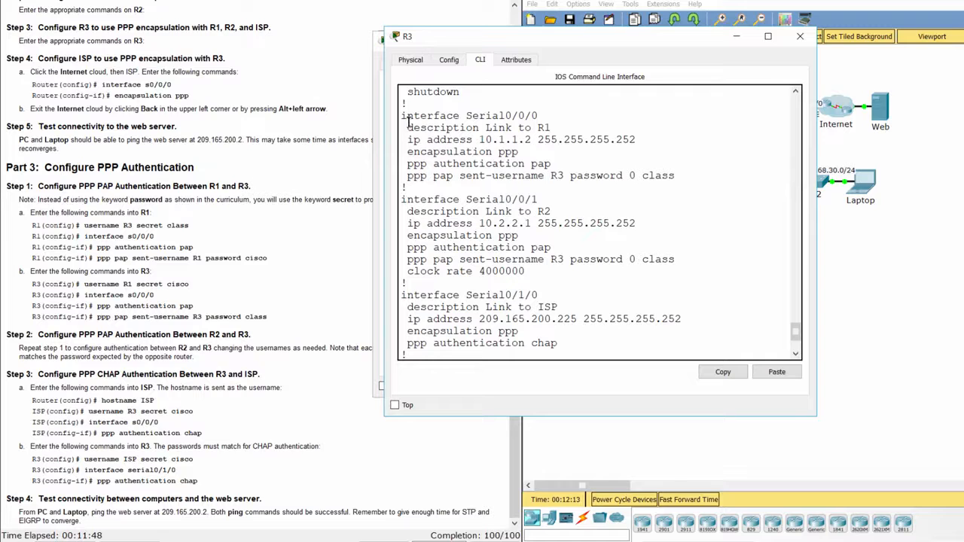
drag(402, 113, 539, 116)
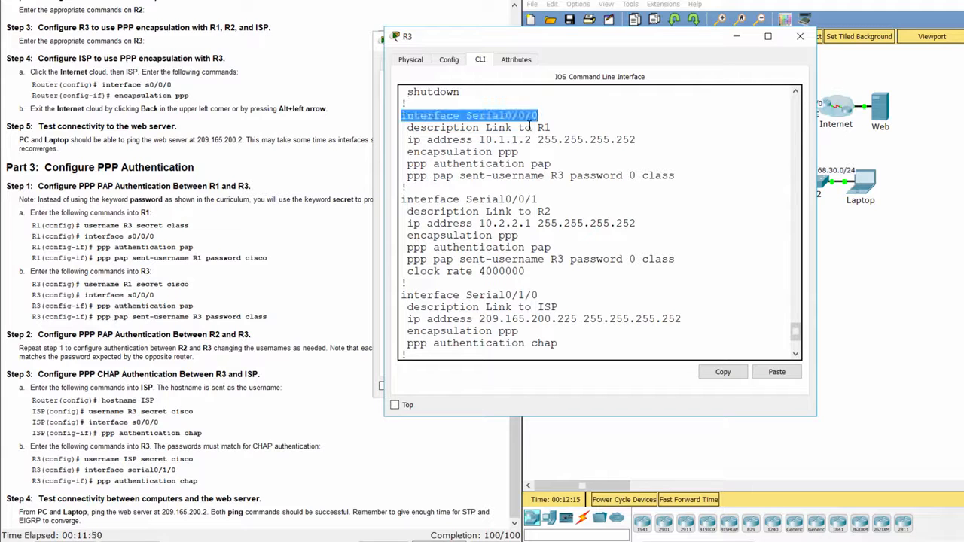
drag(408, 154, 690, 179)
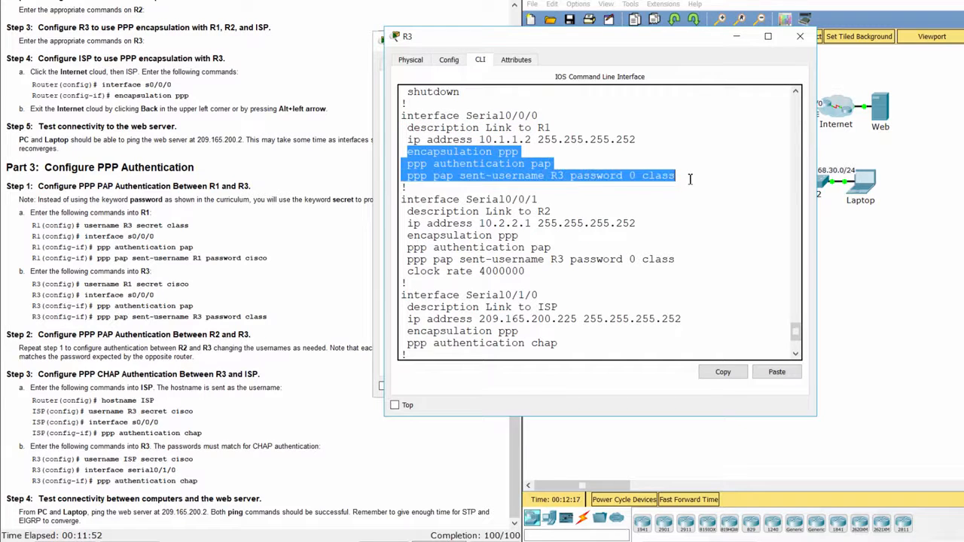
click(696, 198)
scroll(696, 198, down, 2)
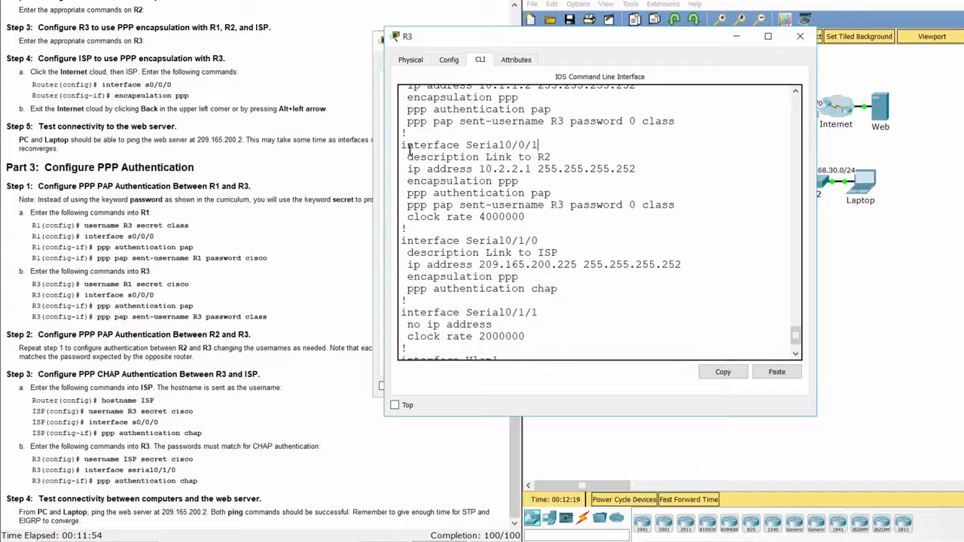
drag(405, 148, 540, 146)
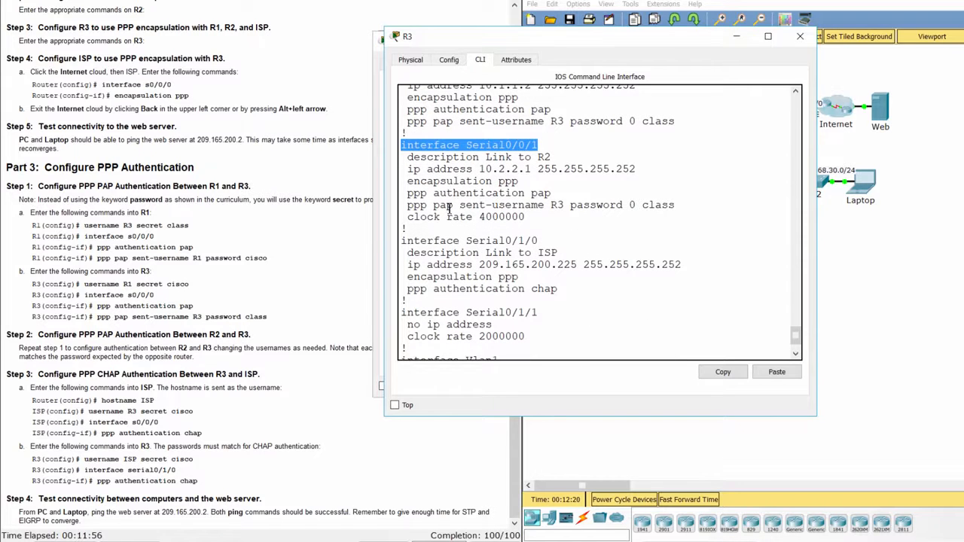
click(403, 181)
drag(401, 180, 683, 220)
click(533, 228)
scroll(533, 228, down, 2)
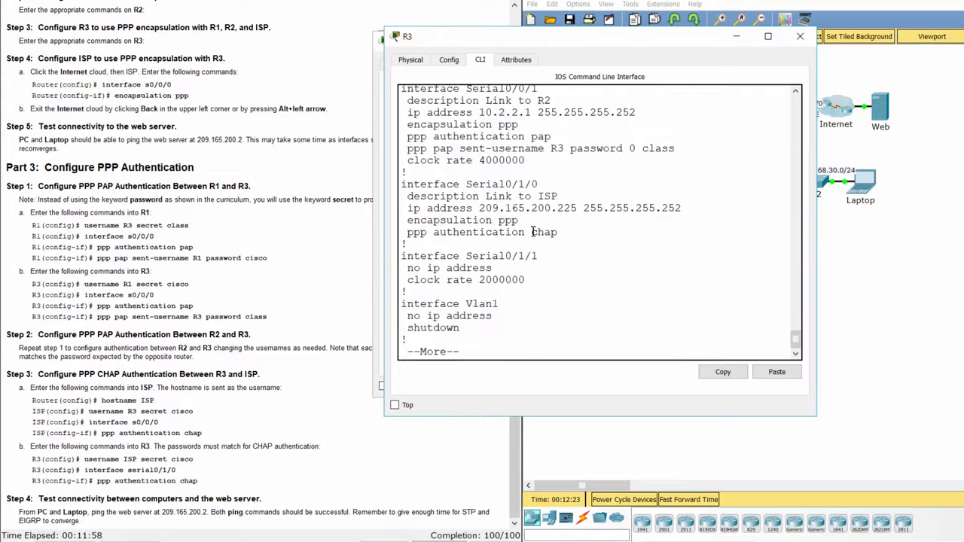
drag(403, 185, 555, 194)
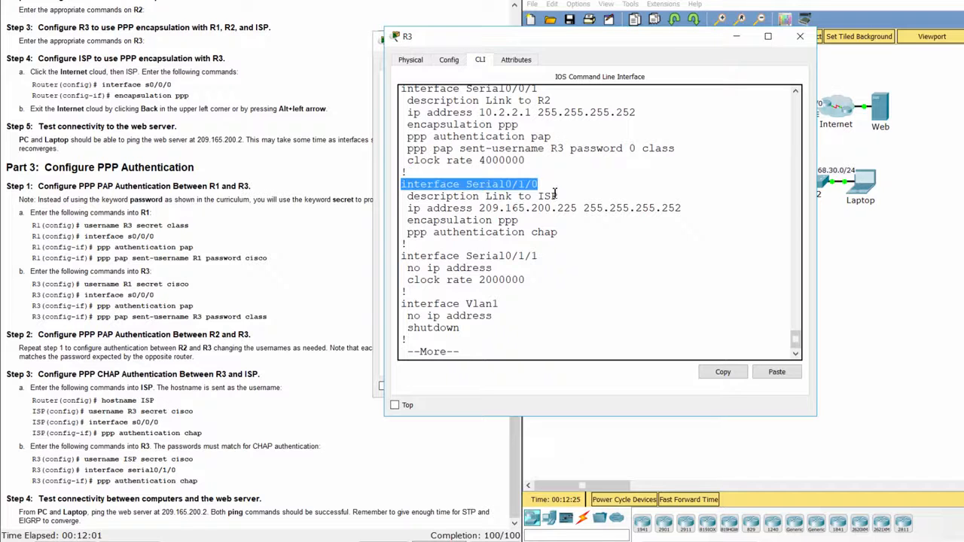
drag(407, 208, 568, 233)
click(568, 233)
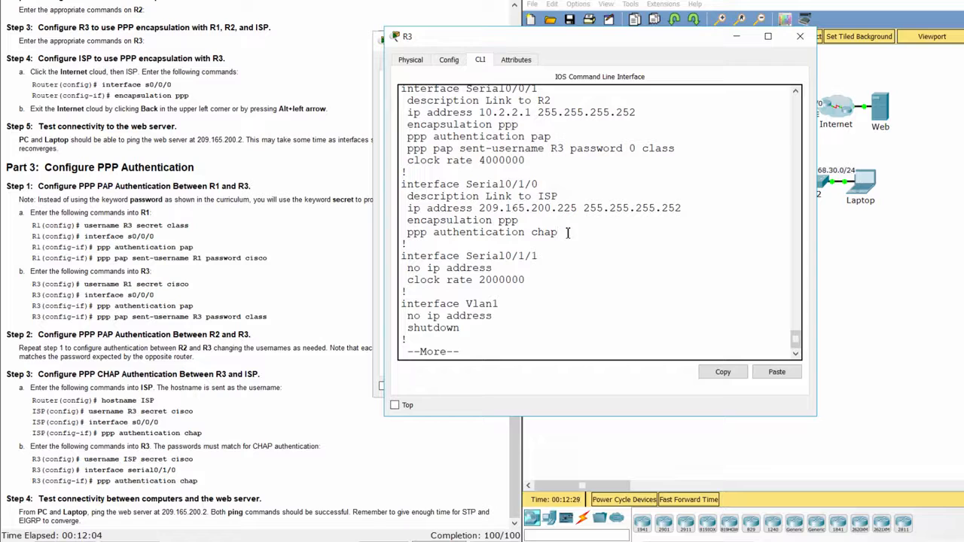
- Open the ISP router inside the Internet cloud and list its running configuration
click(843, 235)
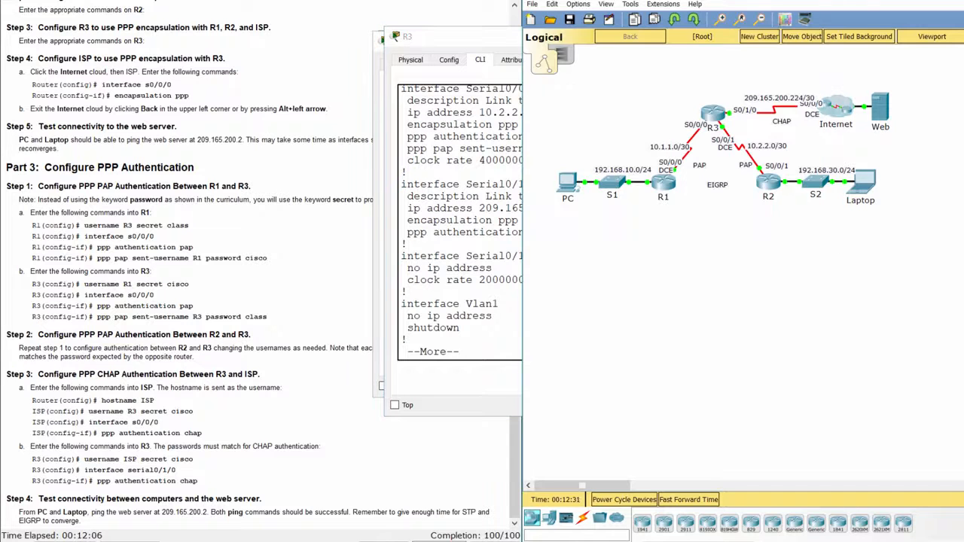
double_click(834, 112)
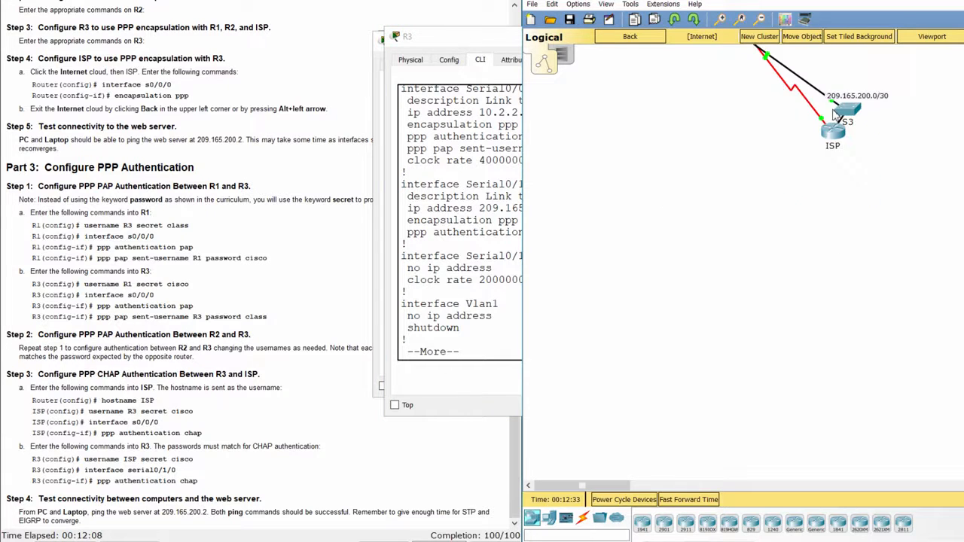
click(836, 137)
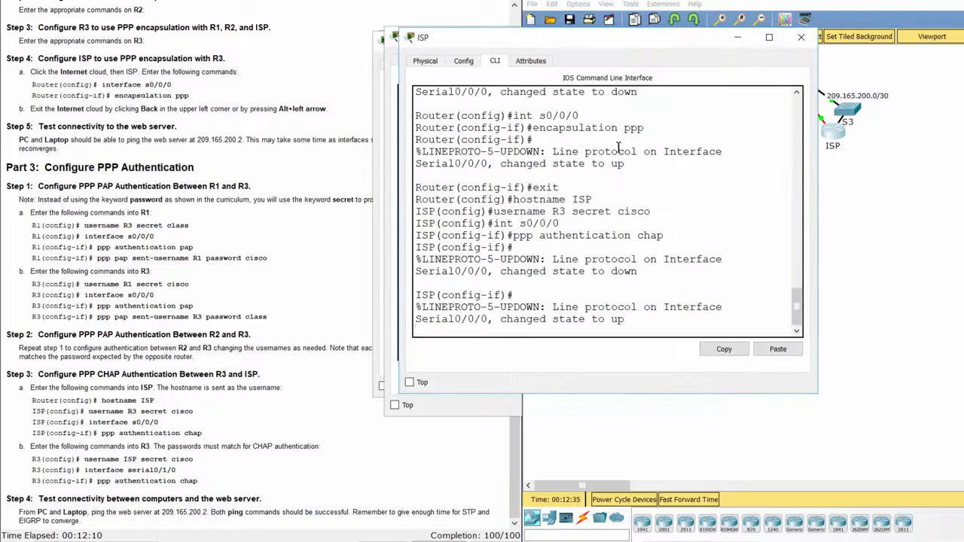
click(628, 325)
key(Return)
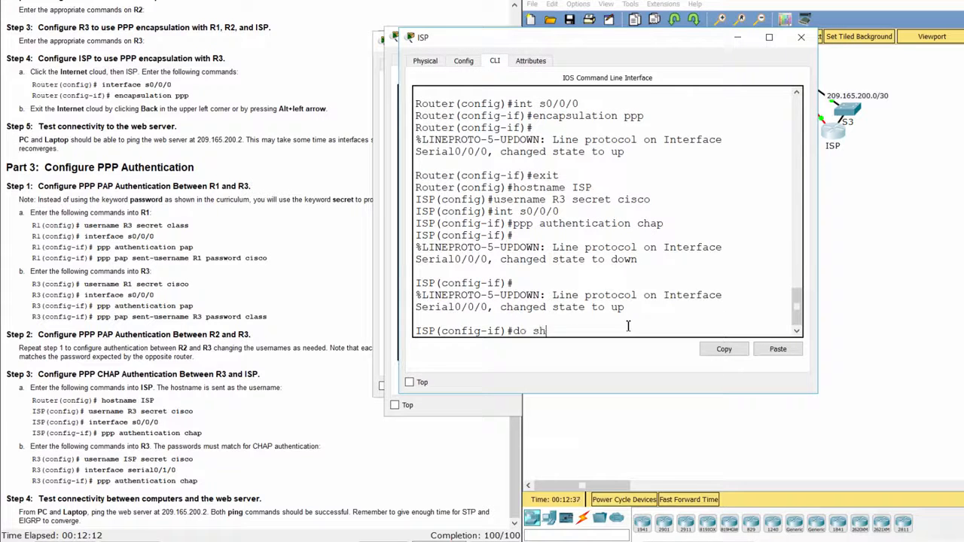
key(Return)
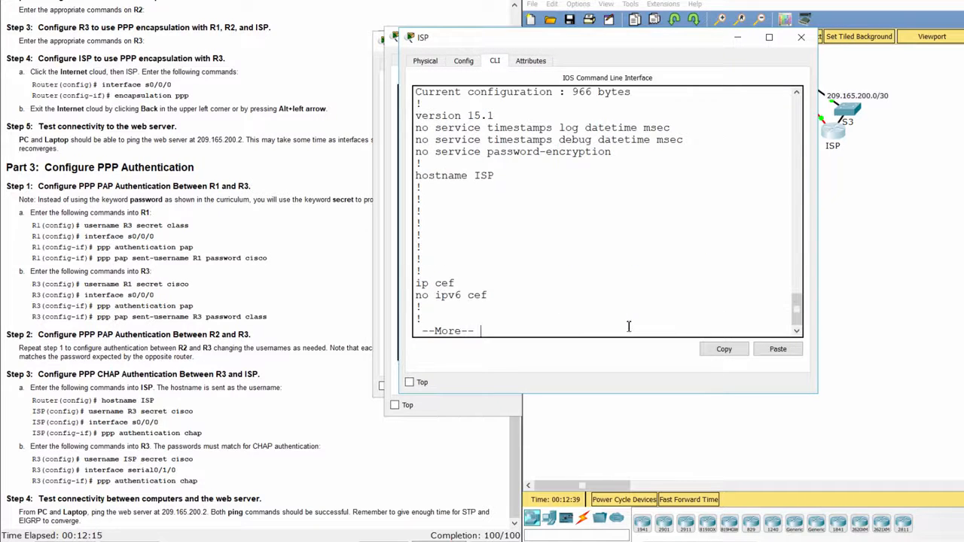
key(space)
key(space)
- Check ISP's username line and the PPP encapsulation with CHAP under Serial0/0/0
scroll(592, 255, up, 4)
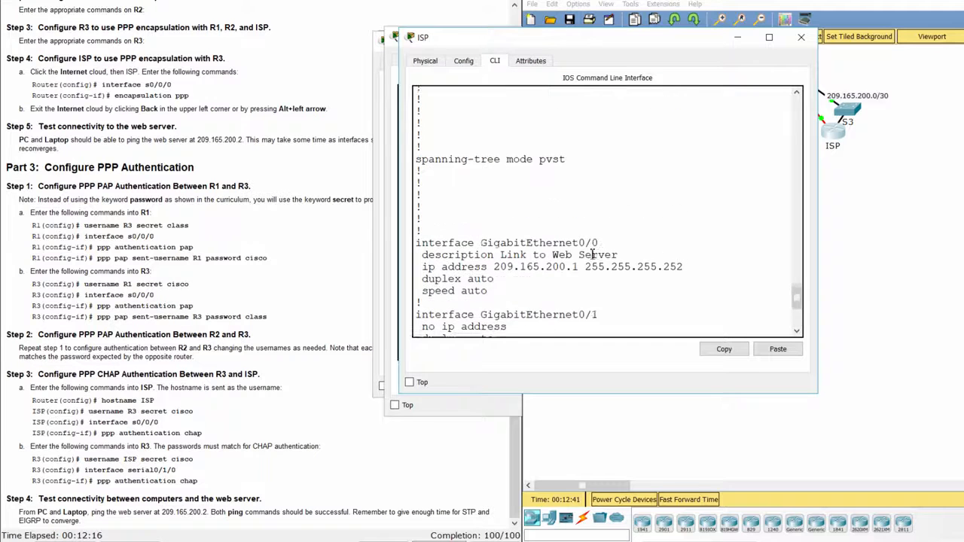
scroll(592, 254, up, 5)
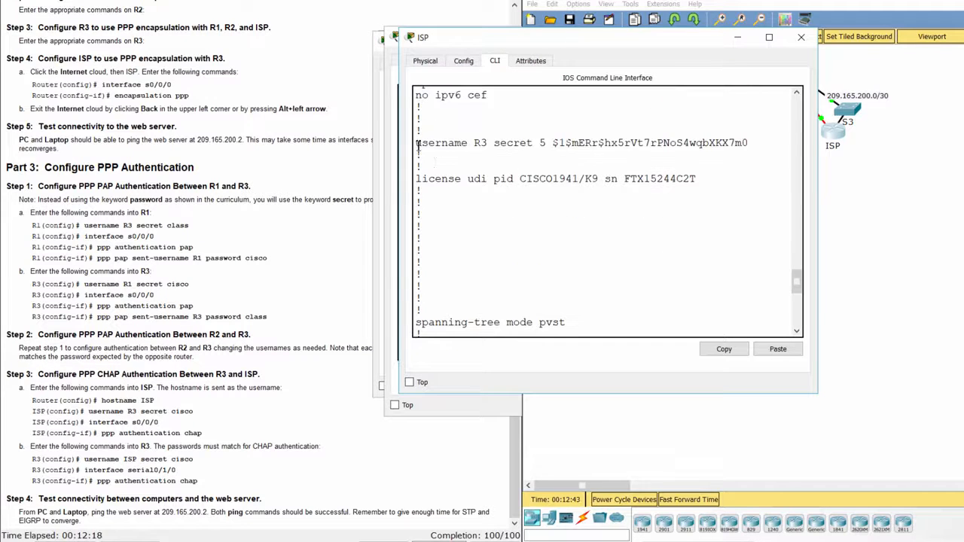
drag(437, 143, 767, 153)
click(759, 171)
scroll(723, 235, down, 3)
scroll(722, 237, down, 3)
scroll(595, 256, down, 3)
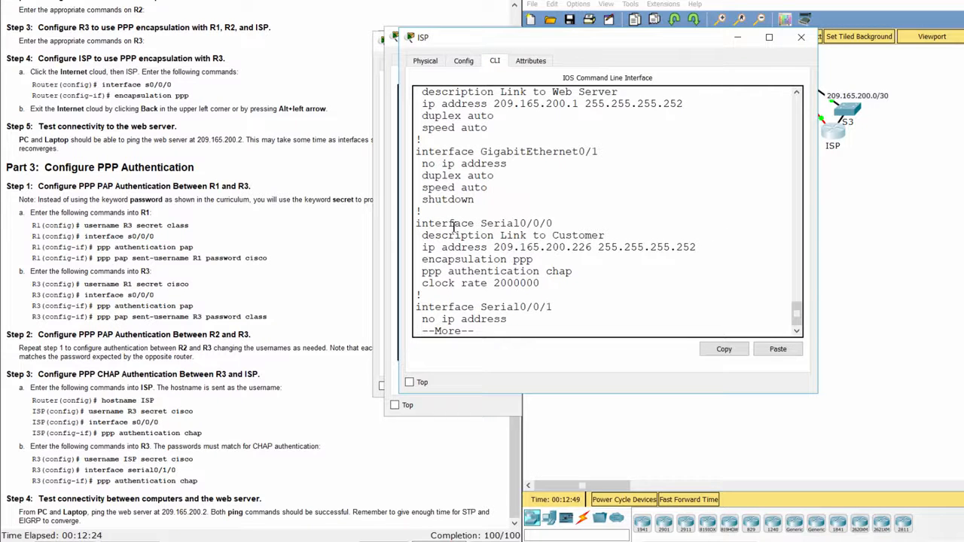
drag(418, 224, 556, 222)
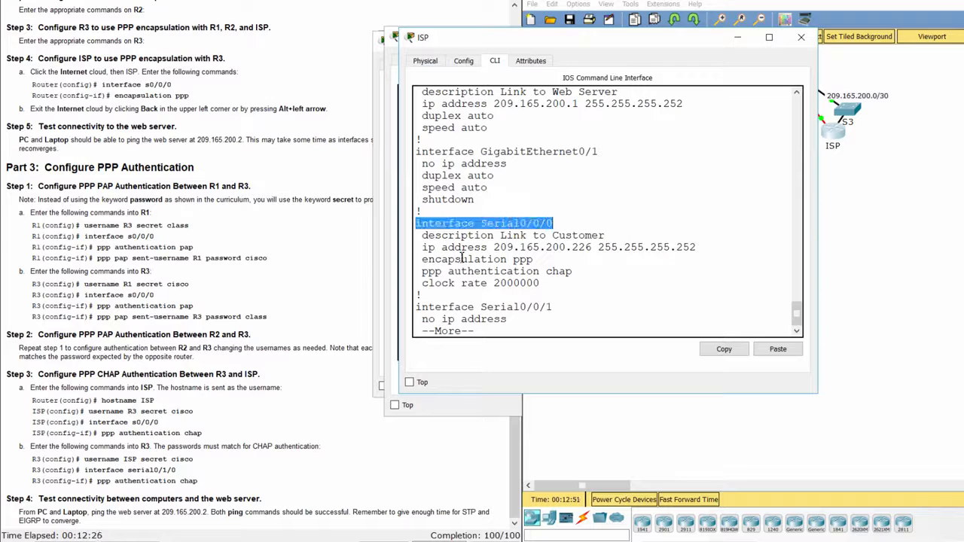
drag(419, 260, 591, 273)
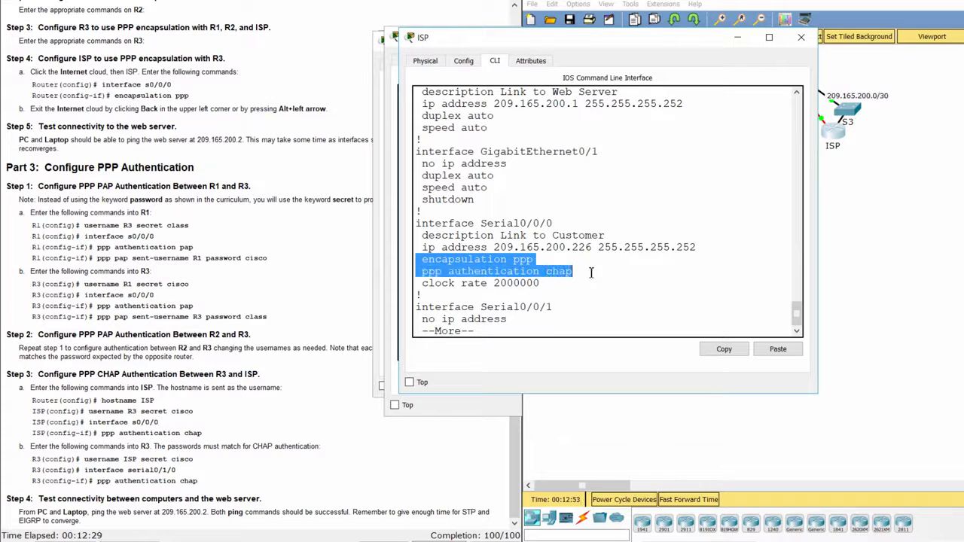
click(596, 280)
click(340, 452)
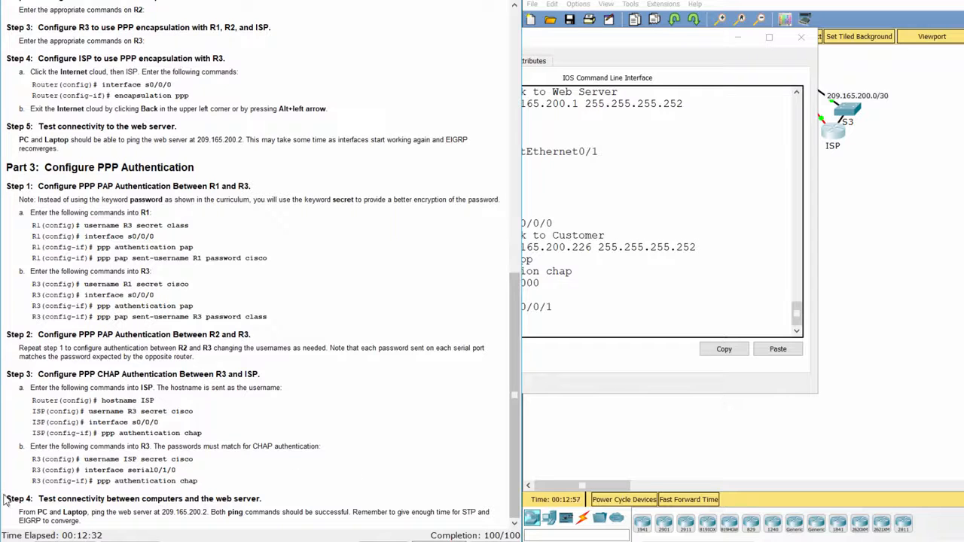
- Ping the web server 209.165.200.2 from the PC's command prompt
drag(6, 500, 136, 523)
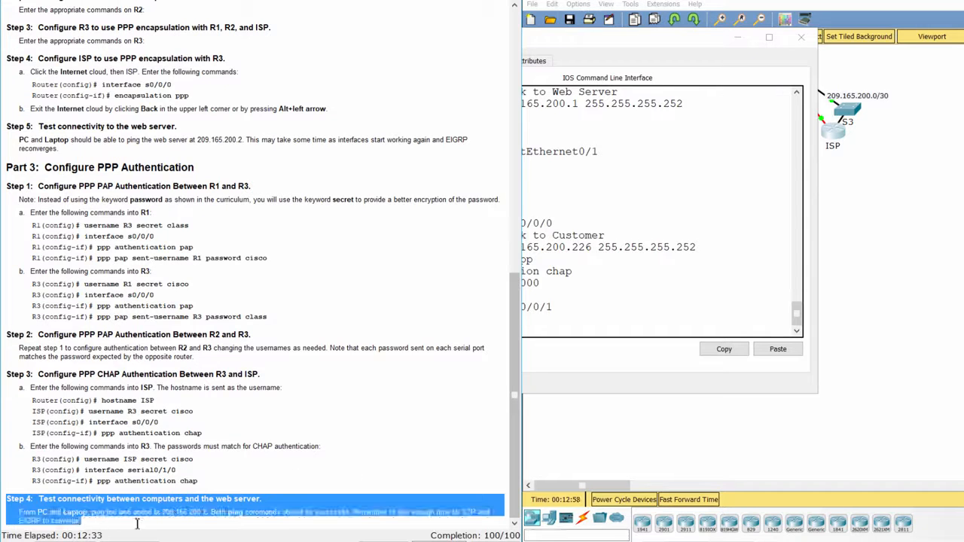
click(792, 422)
click(627, 39)
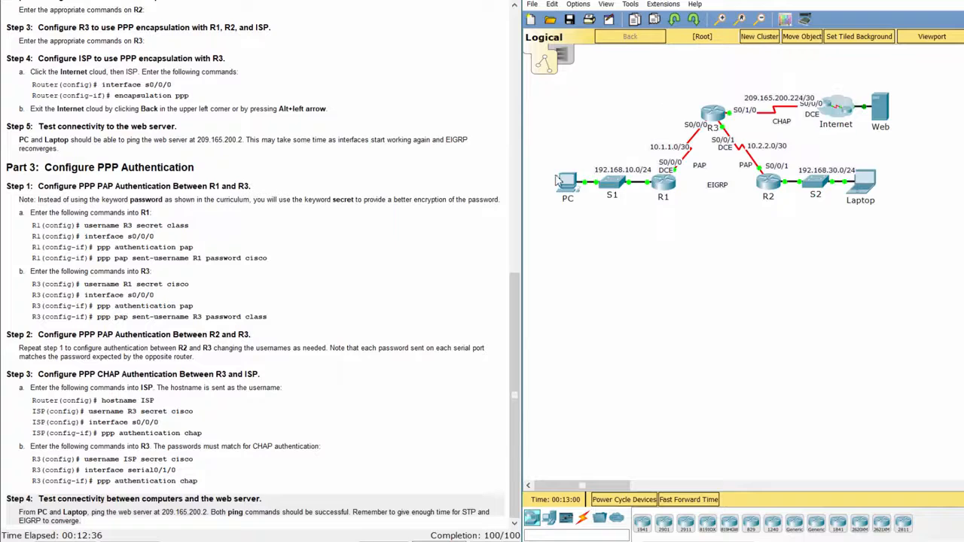
click(557, 183)
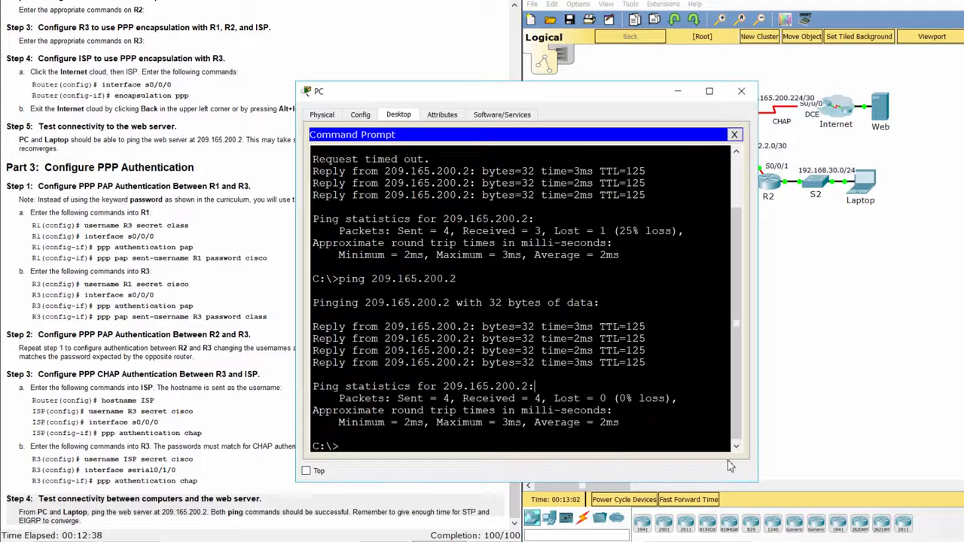
key(Up)
key(Return)
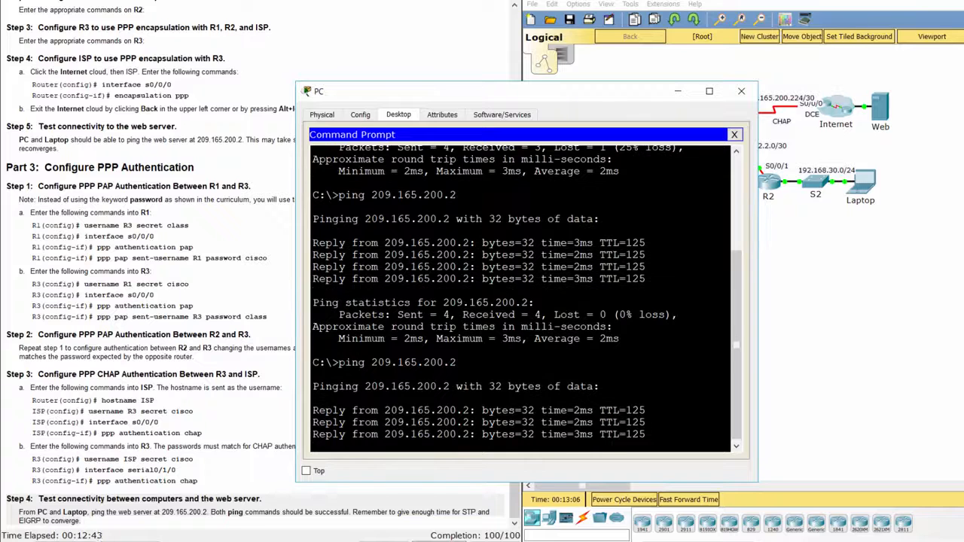
- Ping 209.165.200.2 from the Laptop's command prompt and confirm 0% loss
click(862, 185)
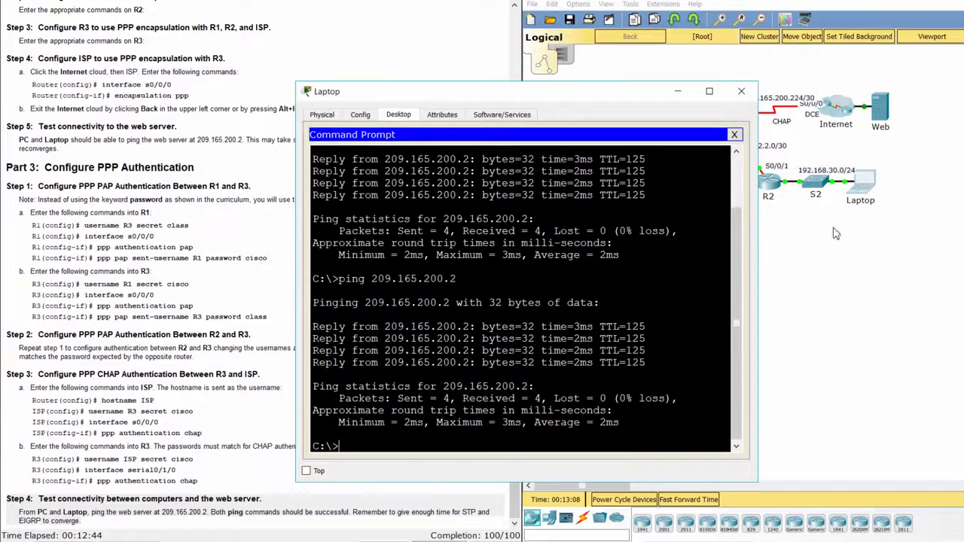
key(Up)
key(Return)
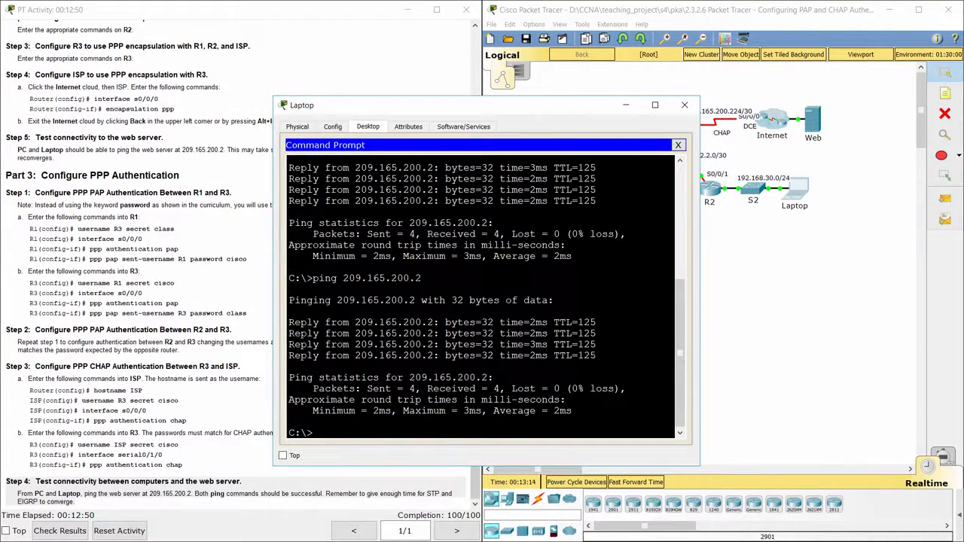
click(749, 352)
click(379, 69)
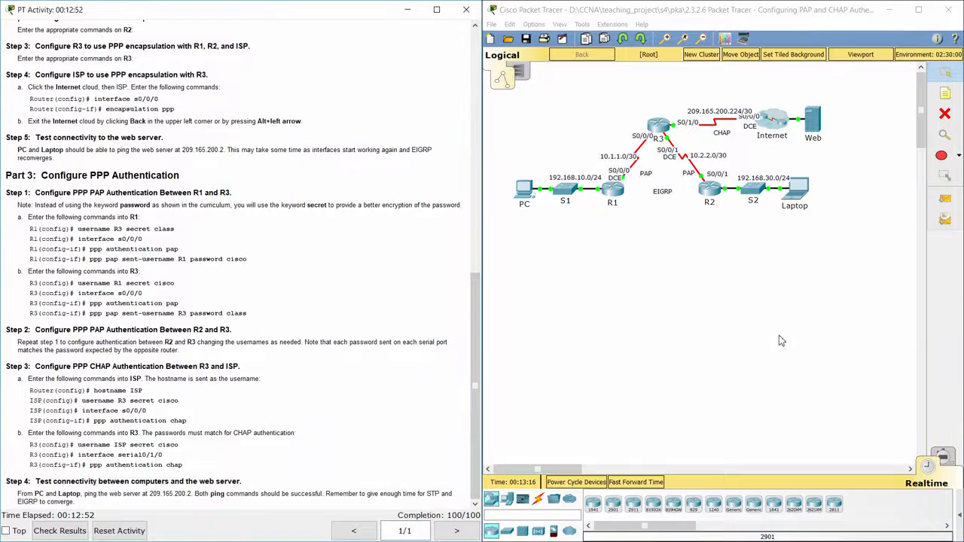
click(738, 294)
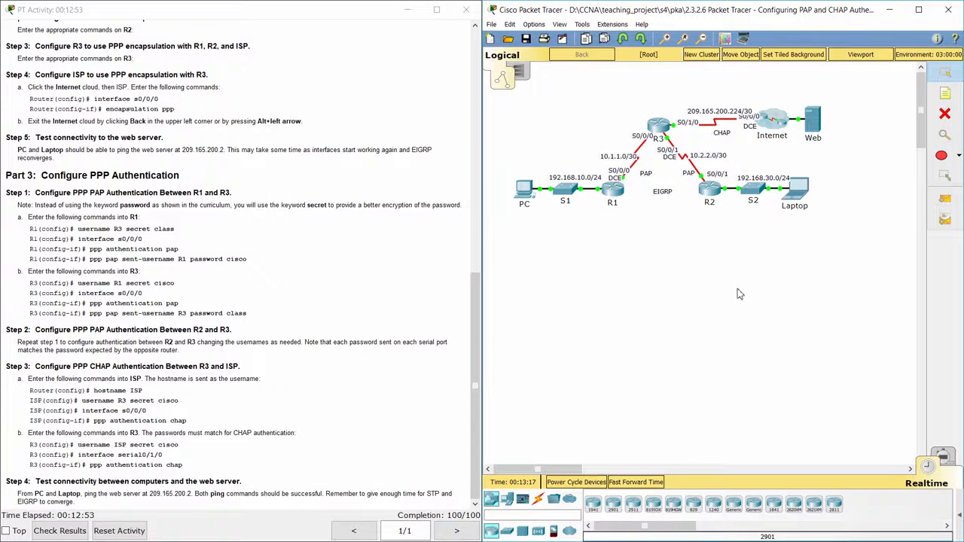